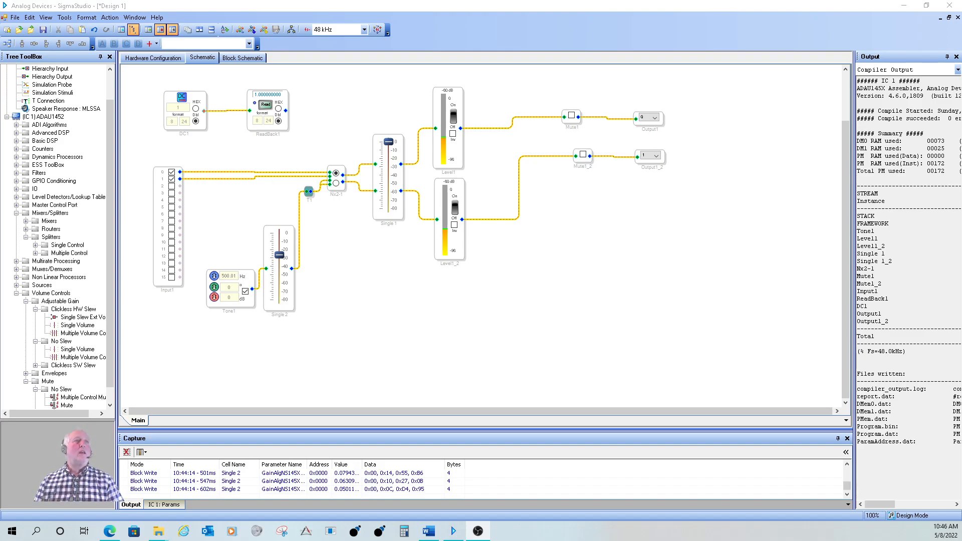
- Move the two mute blocks together with their output blocks farther away from the level meters
left_click(643, 218)
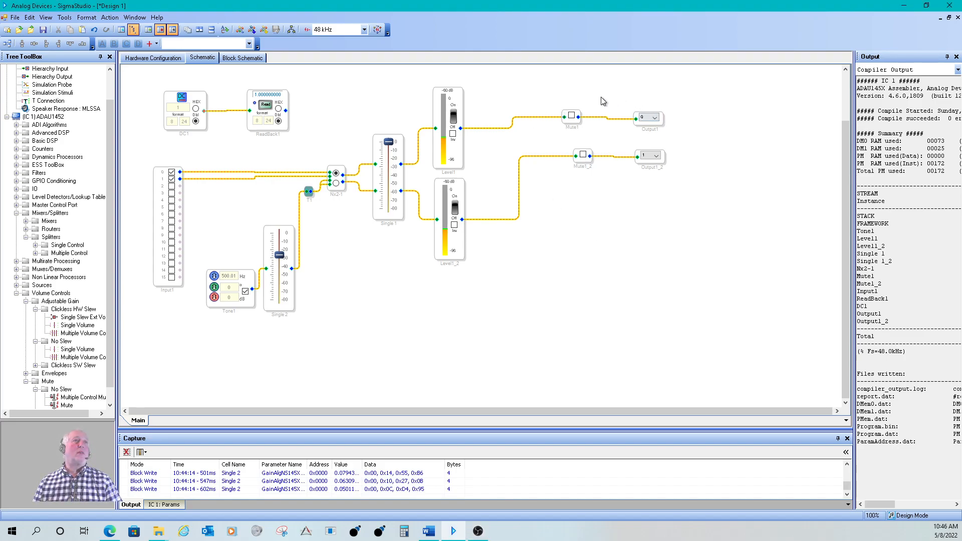
left_click_drag(554, 112, 728, 221)
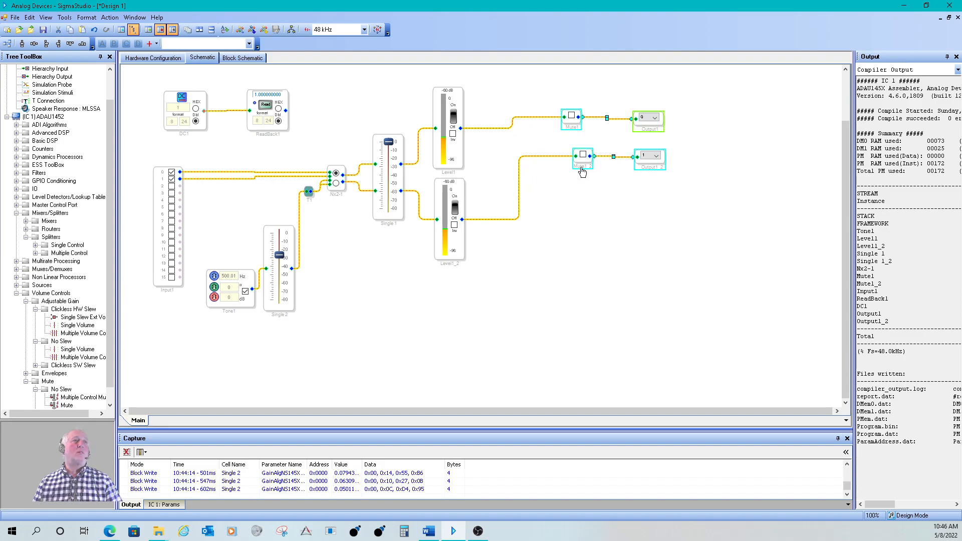
left_click_drag(593, 169, 654, 205)
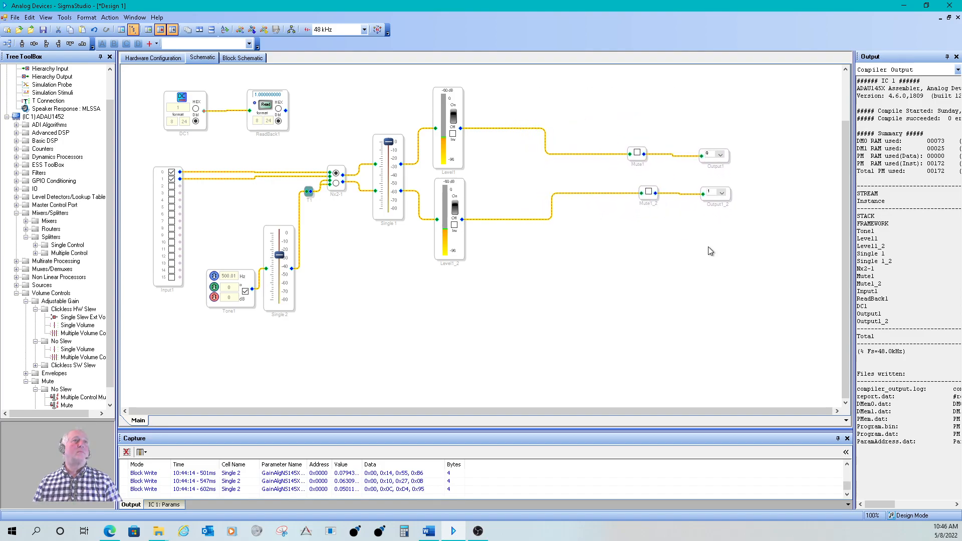
- Align the left edges of the two output blocks, and likewise those of the two mute blocks
left_click_drag(679, 115, 755, 219)
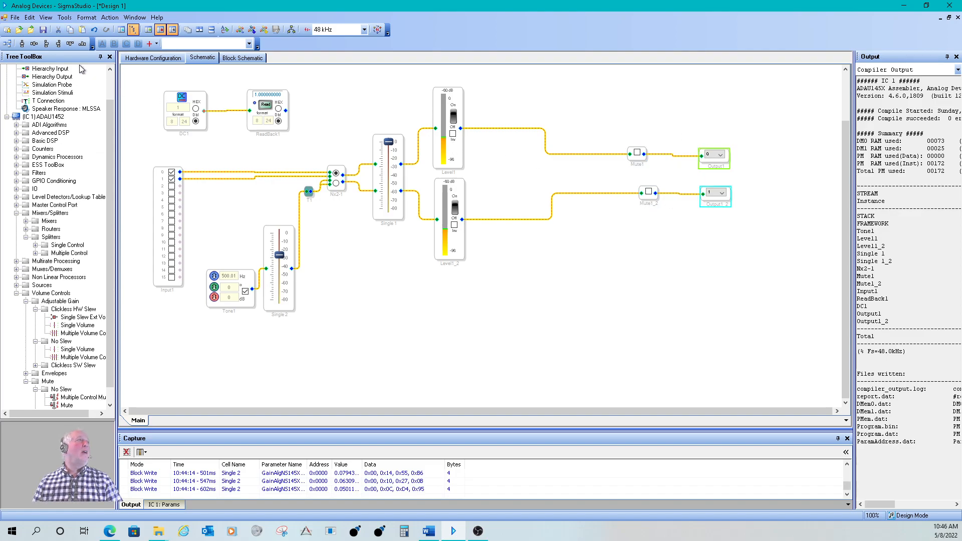
left_click(47, 44)
left_click_drag(589, 116, 672, 234)
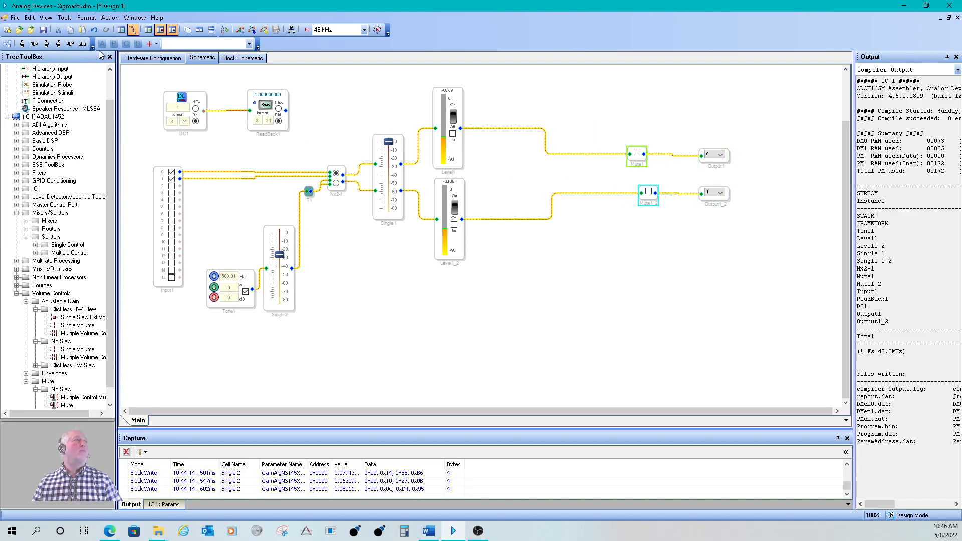
left_click(46, 44)
left_click(667, 290)
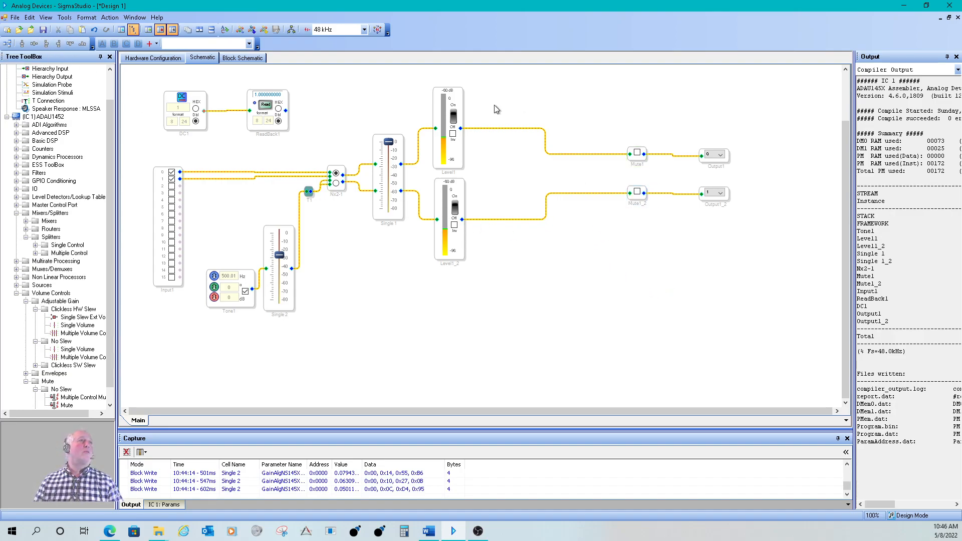
- Move the Single 1 volume control and both level meters toward the mute blocks, freeing space after the Nx2-1 source switch
left_click_drag(357, 73, 538, 293)
left_click_drag(463, 261, 592, 262)
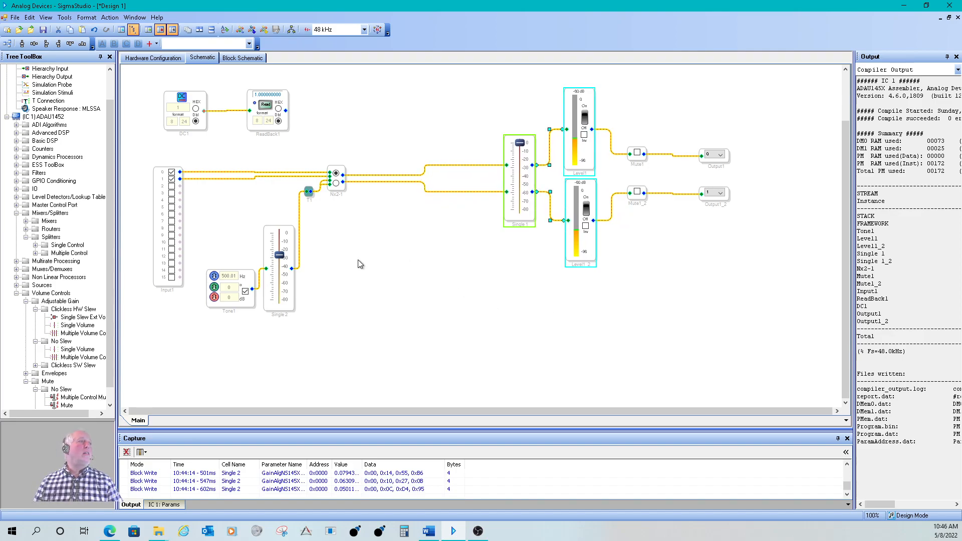
- Add a second-order, double-precision General EQ filter without slew, placed above the wires between the Nx2-1 switch and Single 1
left_click(16, 294)
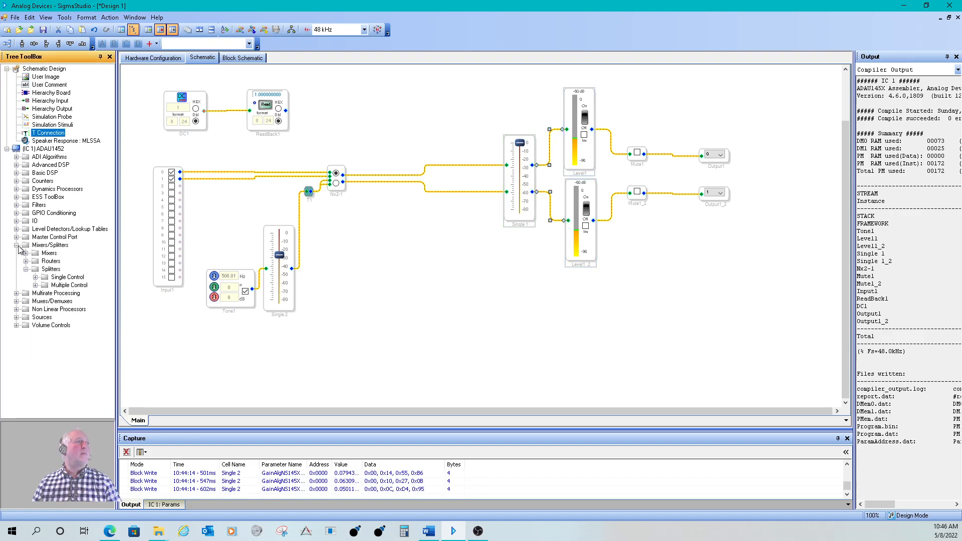
left_click(16, 245)
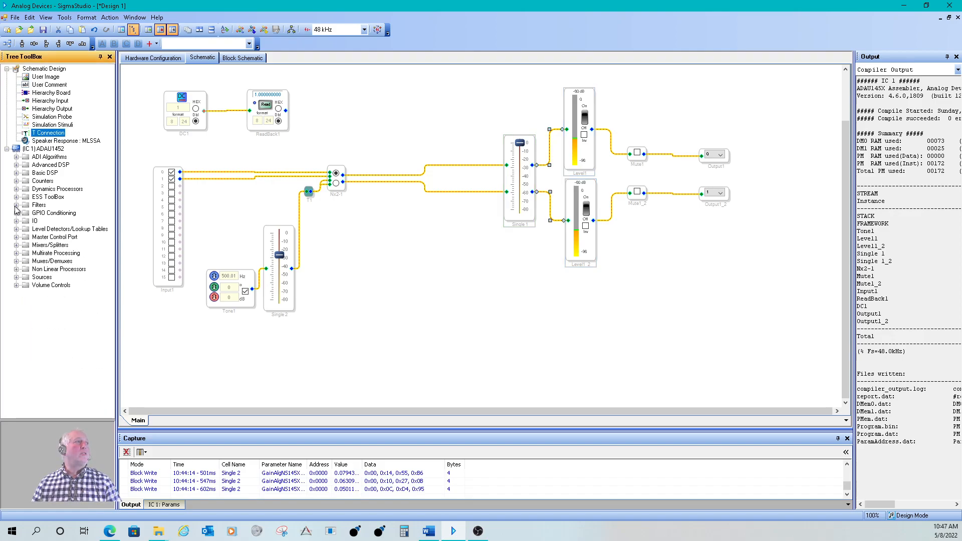
left_click(16, 206)
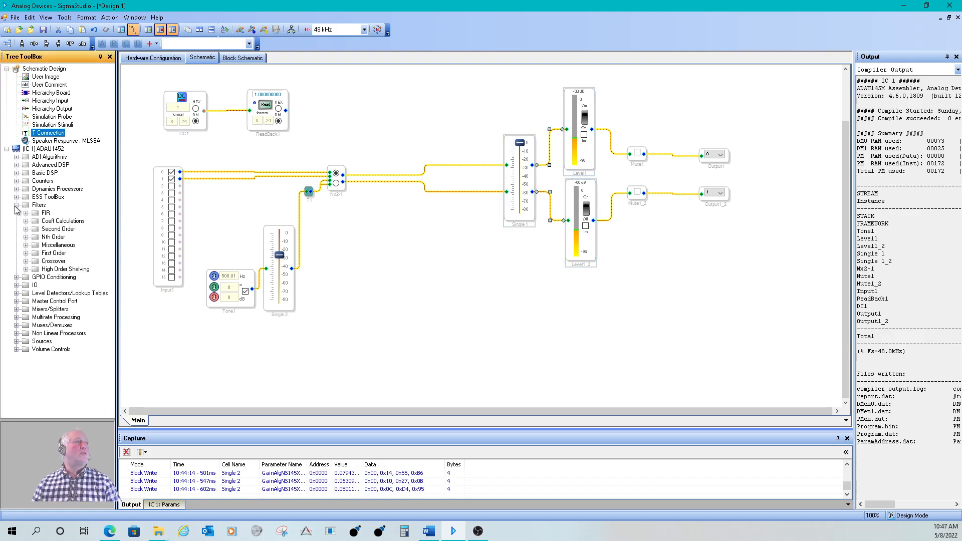
left_click(25, 230)
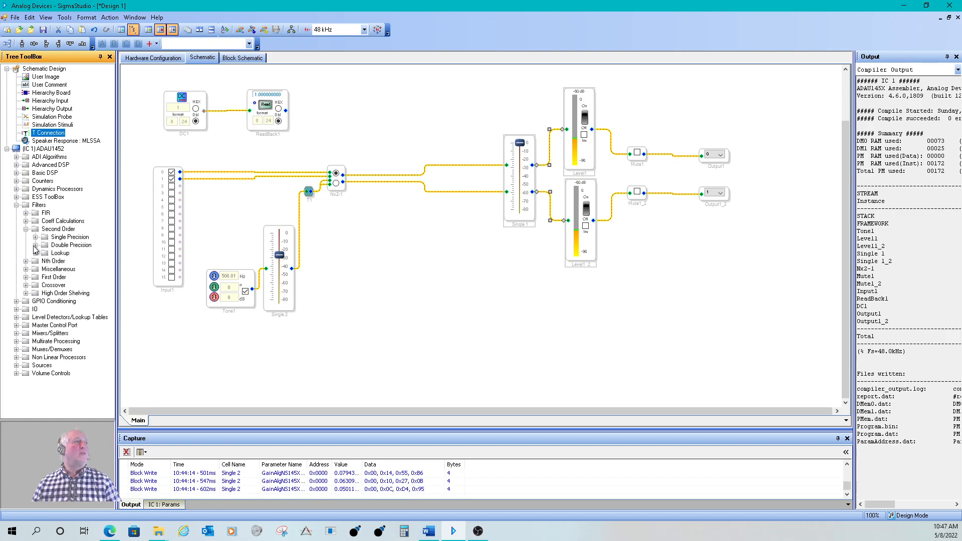
left_click(35, 245)
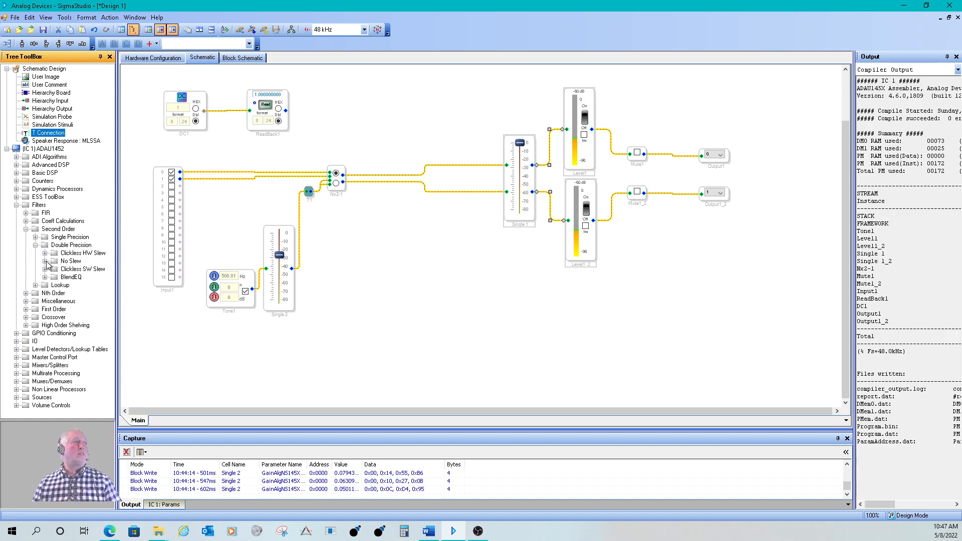
left_click(45, 261)
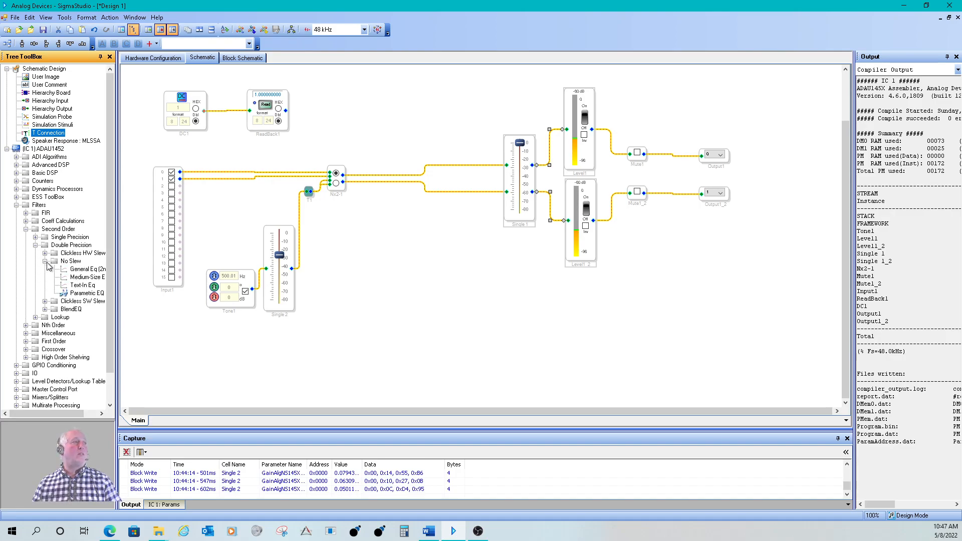
left_click_drag(79, 273, 412, 173)
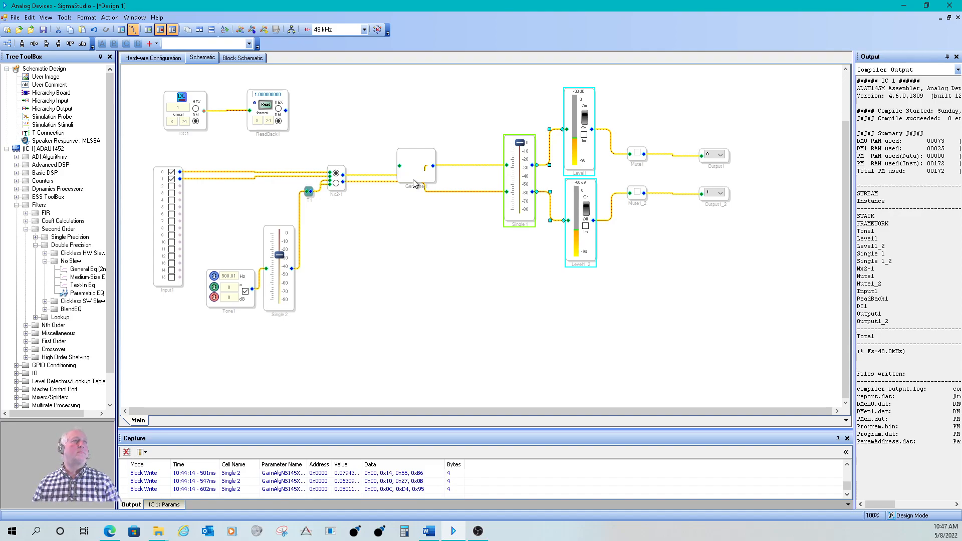
left_click_drag(414, 184, 383, 161)
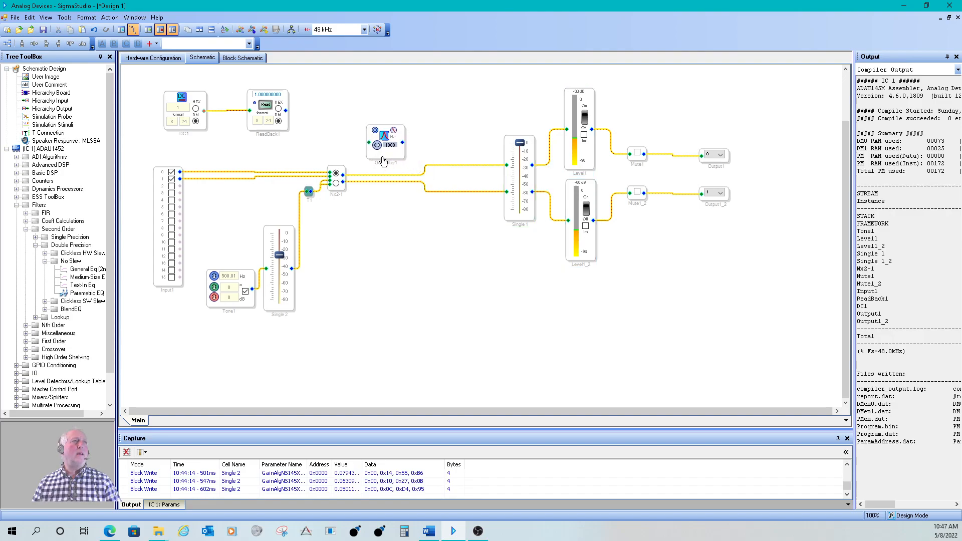
- Grow the general filter's double-precision algorithm by 1 channel
right_click(386, 159)
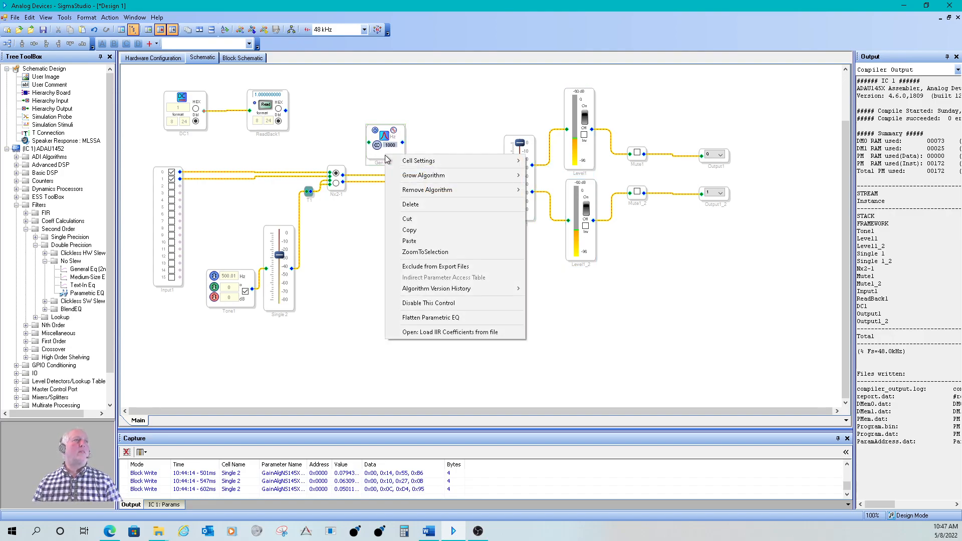
mouse_move(470, 174)
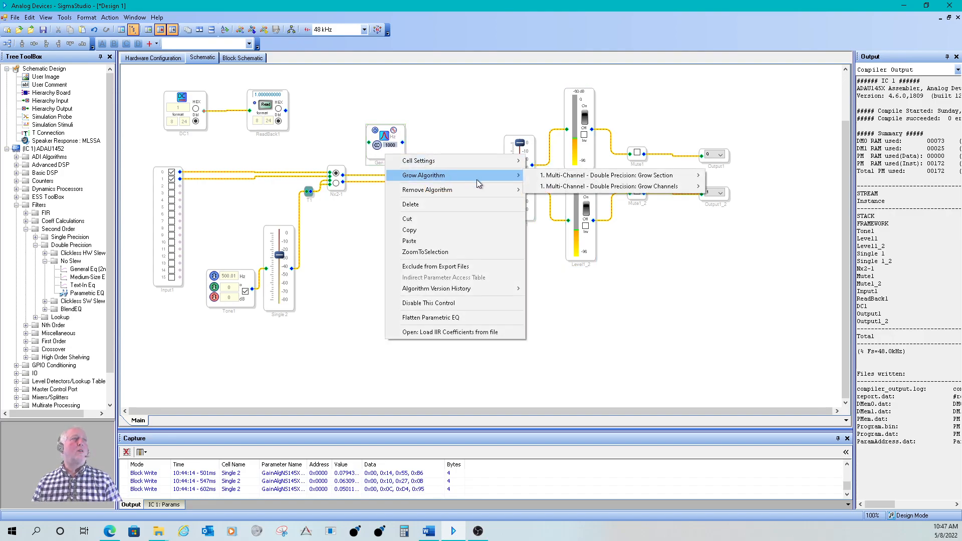
mouse_move(602, 177)
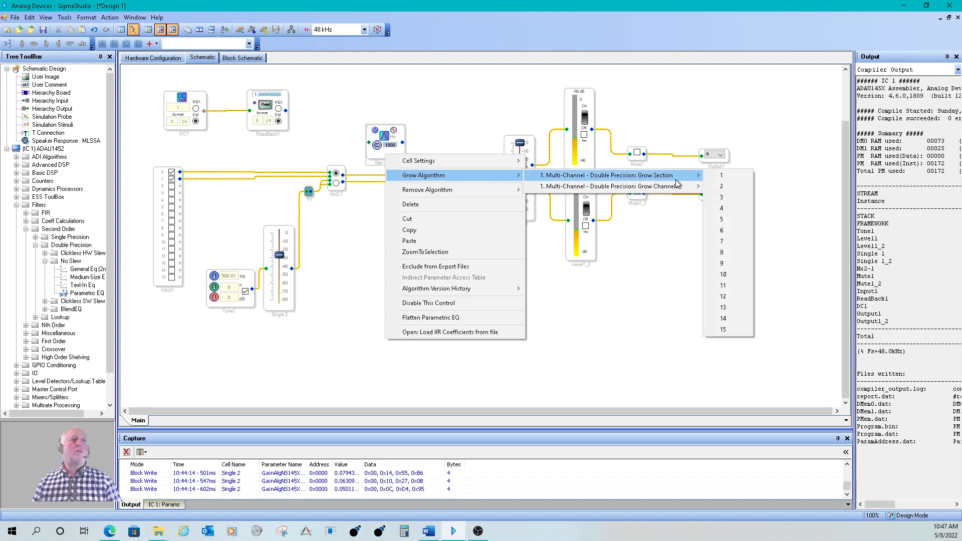
mouse_move(678, 189)
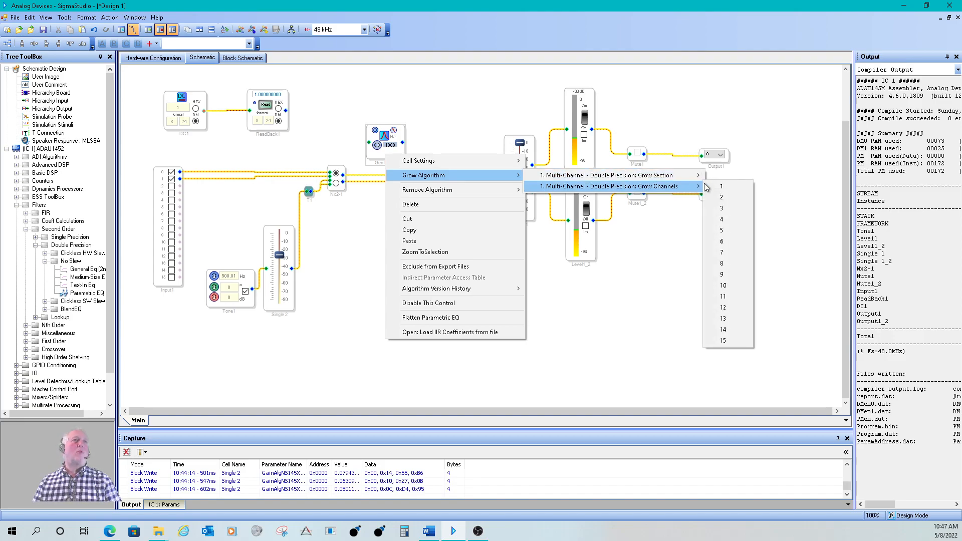
left_click(721, 188)
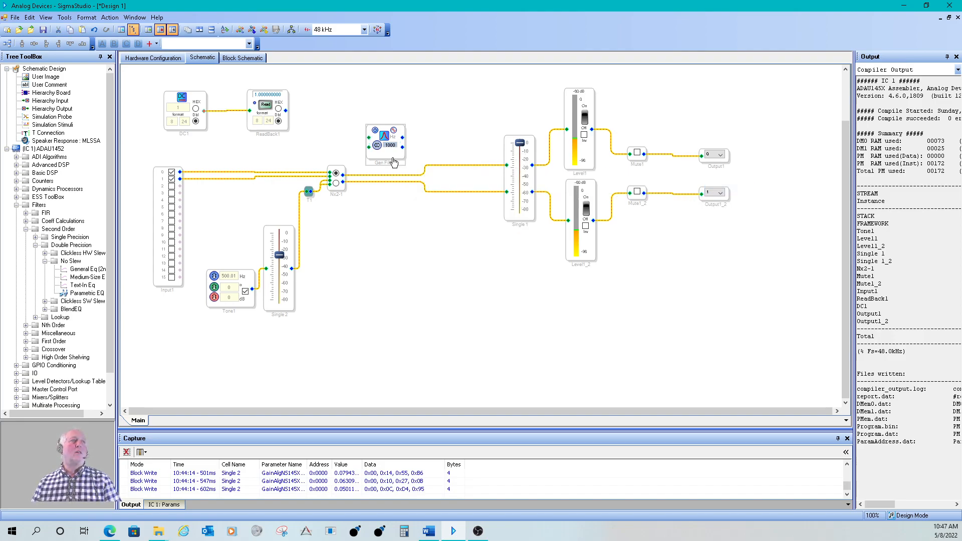
- Insert the general filter into both signal lines, wiring the Nx2-1 outputs to its inputs and its outputs to Single 1
left_click_drag(407, 170, 427, 198)
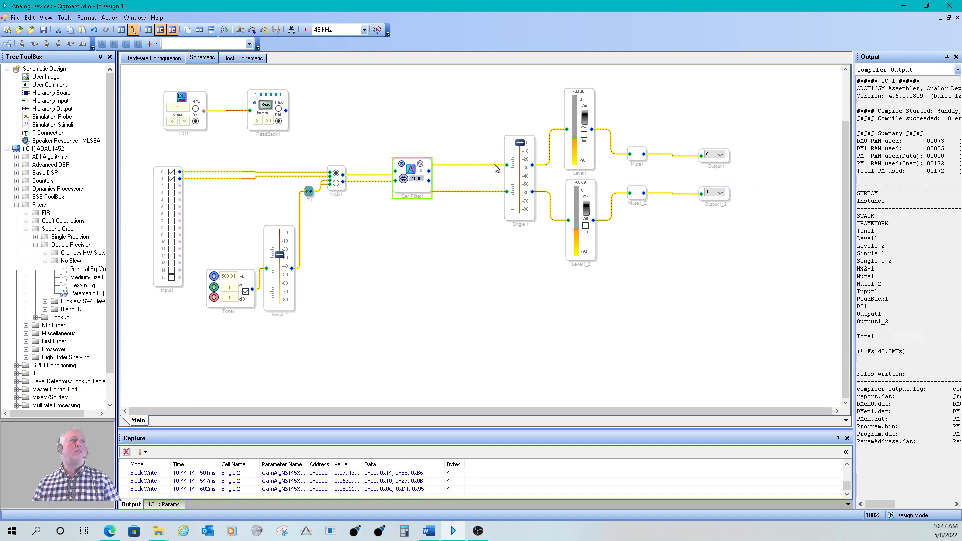
left_click_drag(502, 166, 399, 177)
left_click(499, 192)
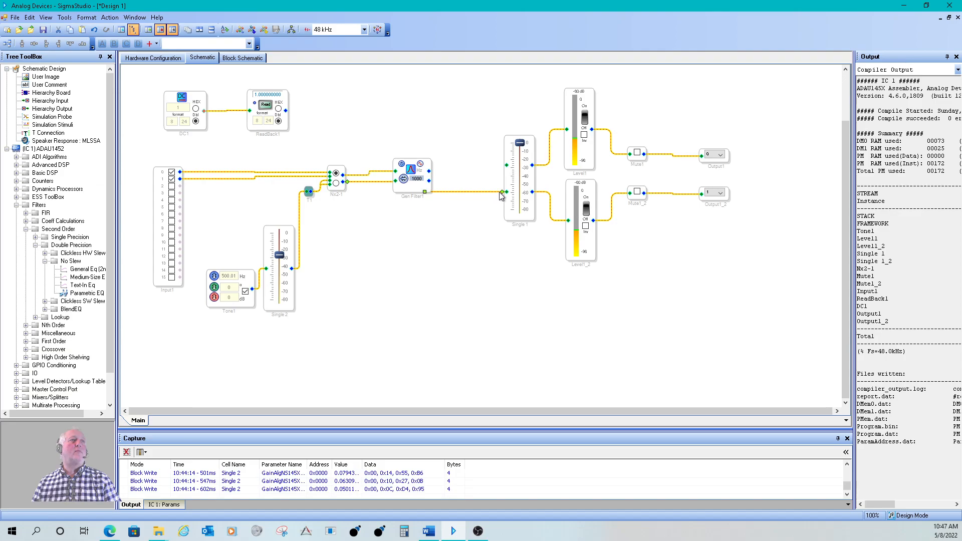
left_click_drag(503, 193, 506, 164)
left_click_drag(430, 182, 502, 198)
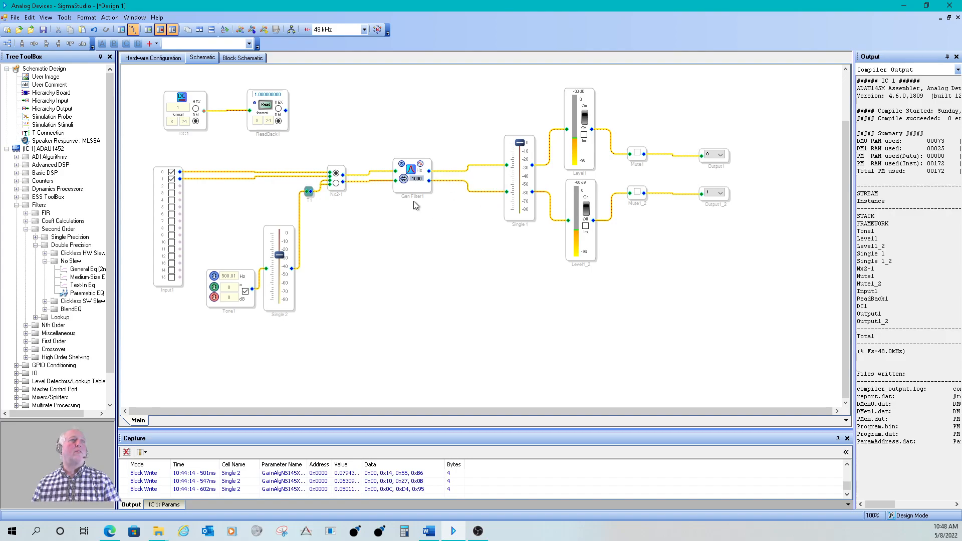
- Review the filter types available in the general filter's settings, keeping Parametric, and close the settings
left_click(410, 171)
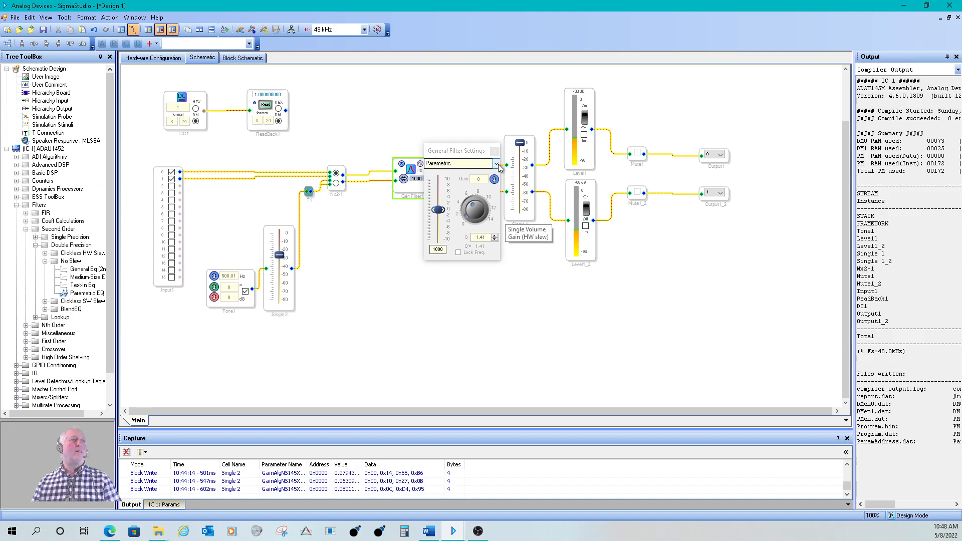
left_click(497, 164)
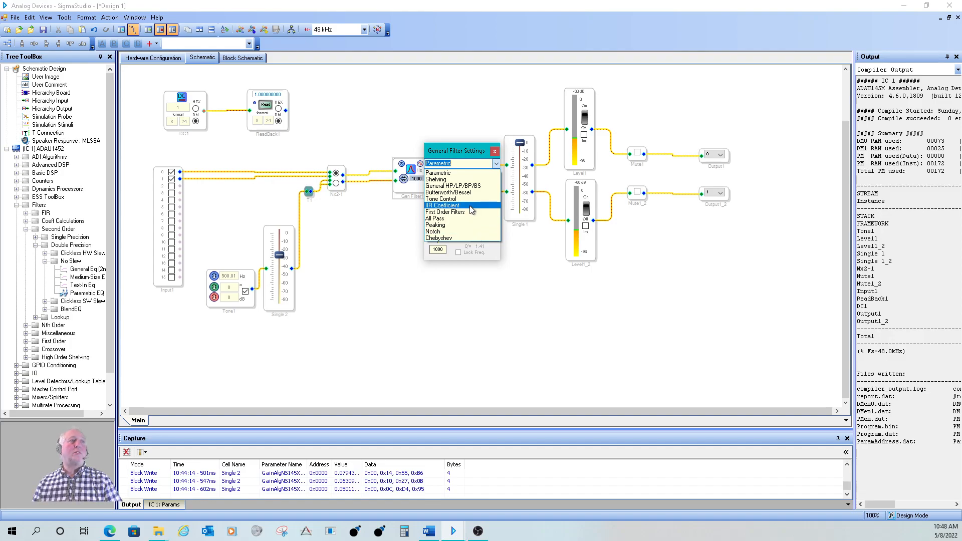
left_click(498, 167)
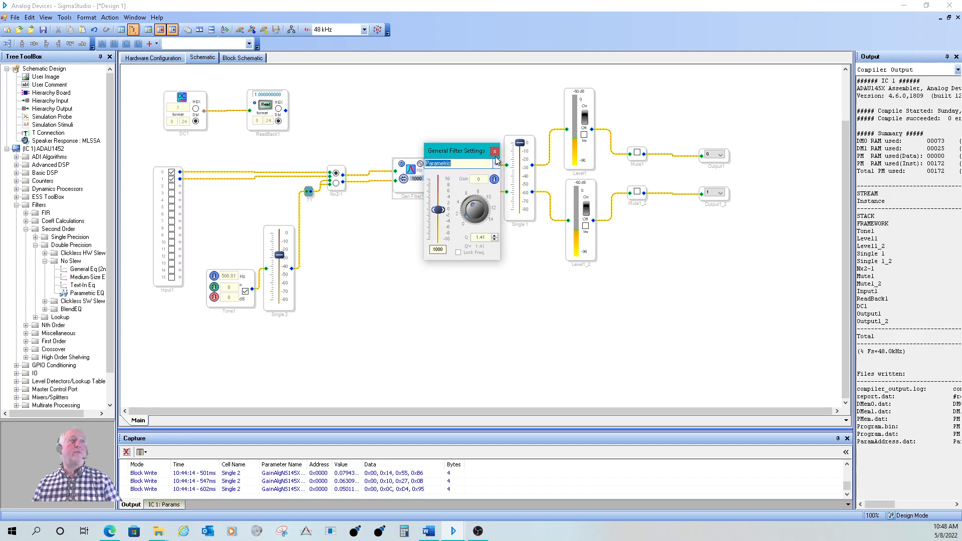
left_click(495, 151)
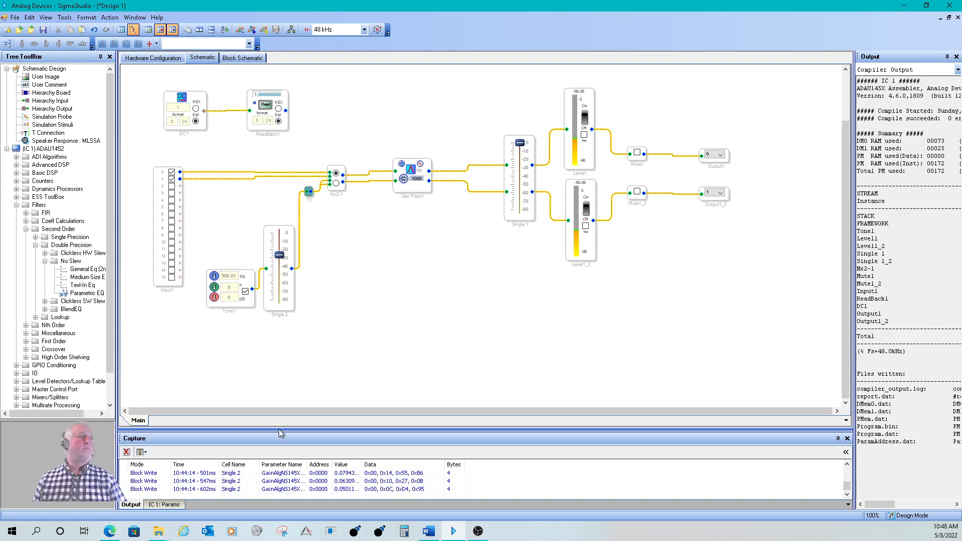
- Enlarge the Capture window and clear its logged entries
left_click_drag(307, 268, 306, 263)
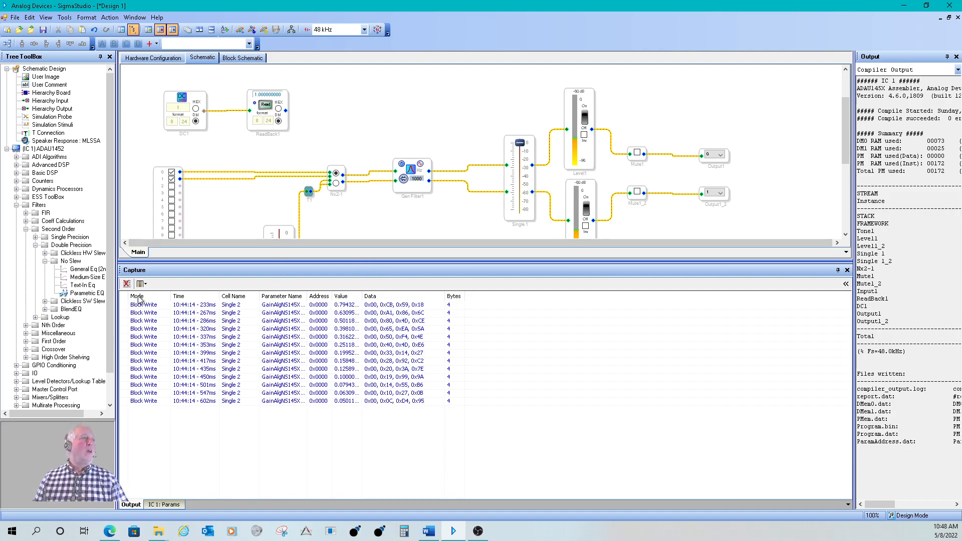
left_click(126, 285)
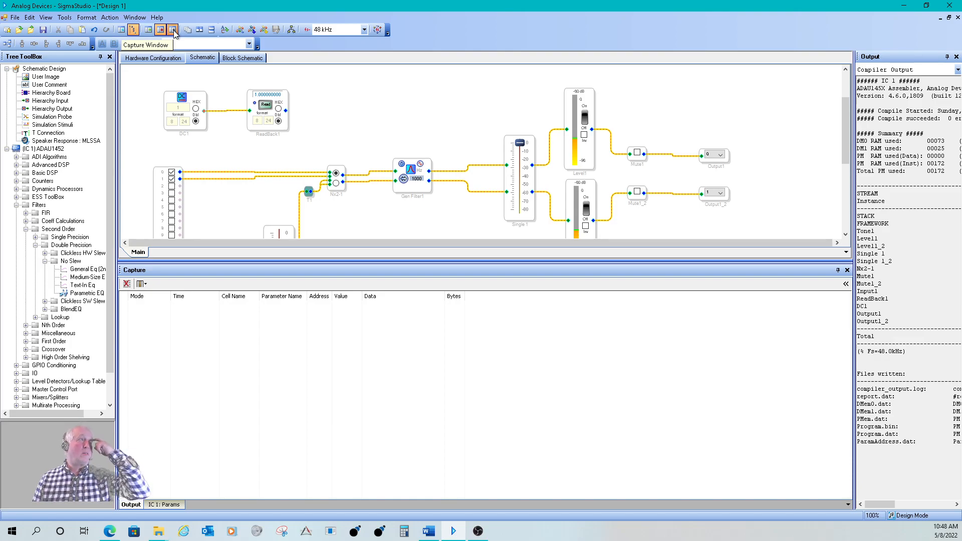
left_click(45, 18)
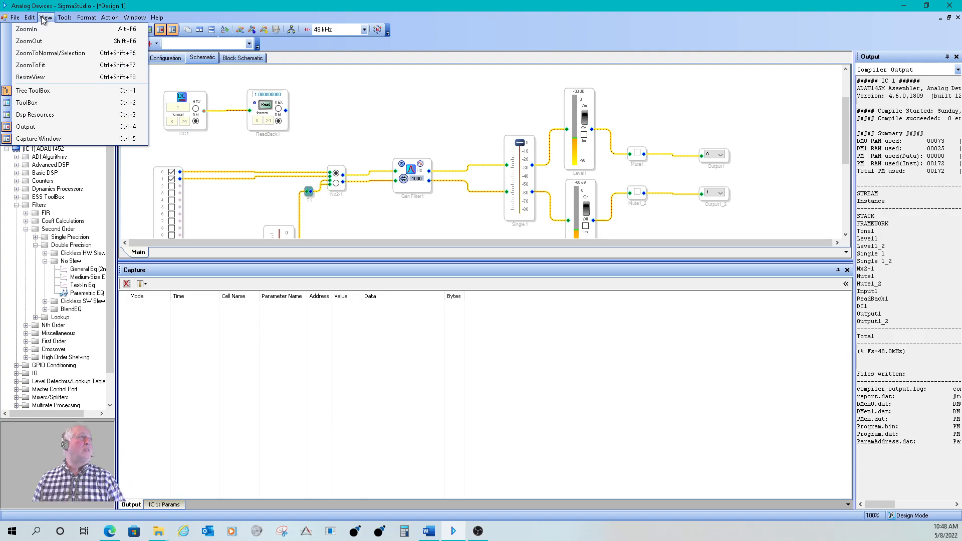
left_click(45, 17)
left_click(44, 17)
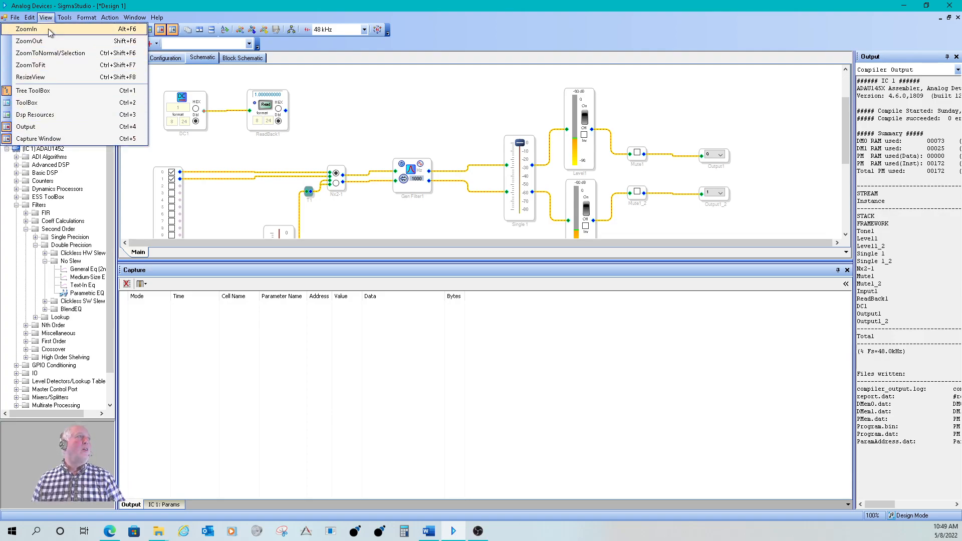
left_click(75, 145)
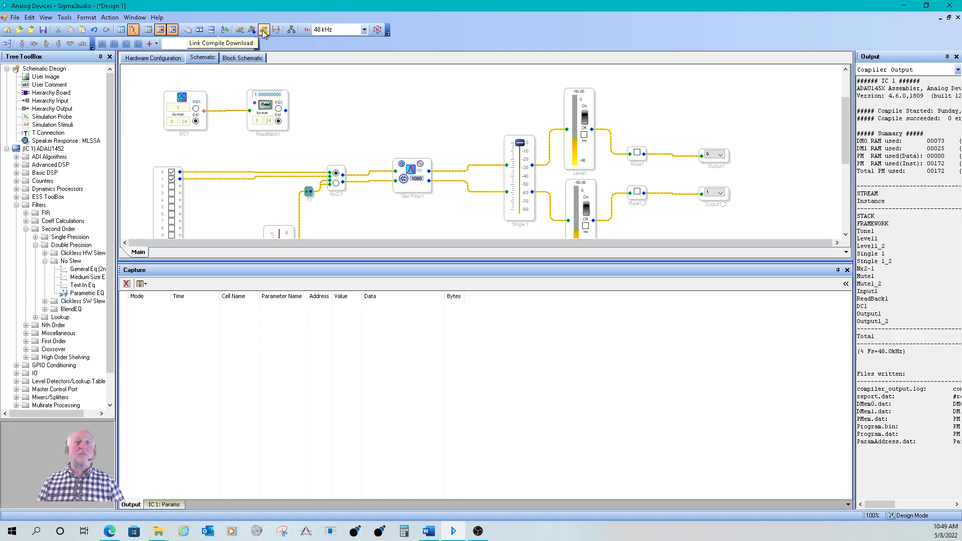
- Link, compile and download the project to the DSP, and review the captured writes from the beginning
left_click(264, 31)
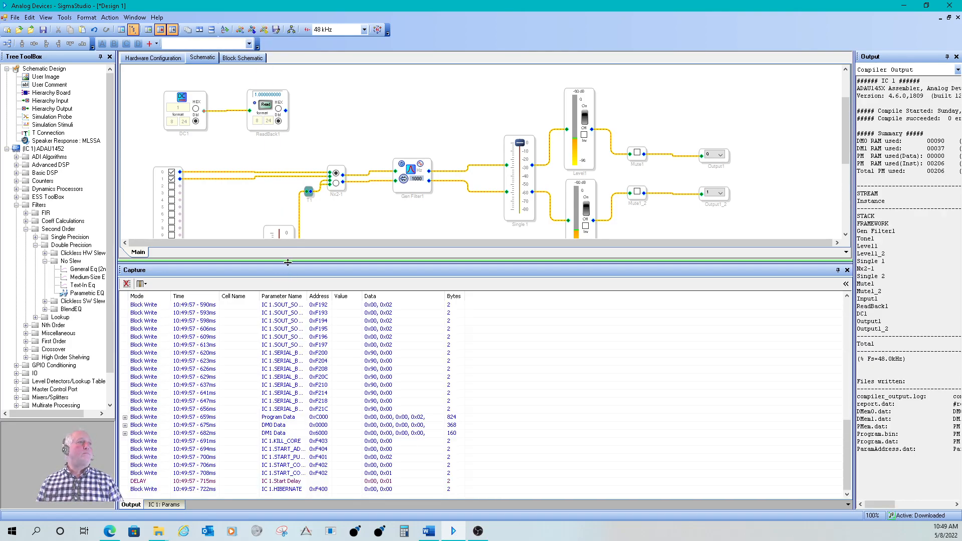
scroll(281, 335, "up", 10)
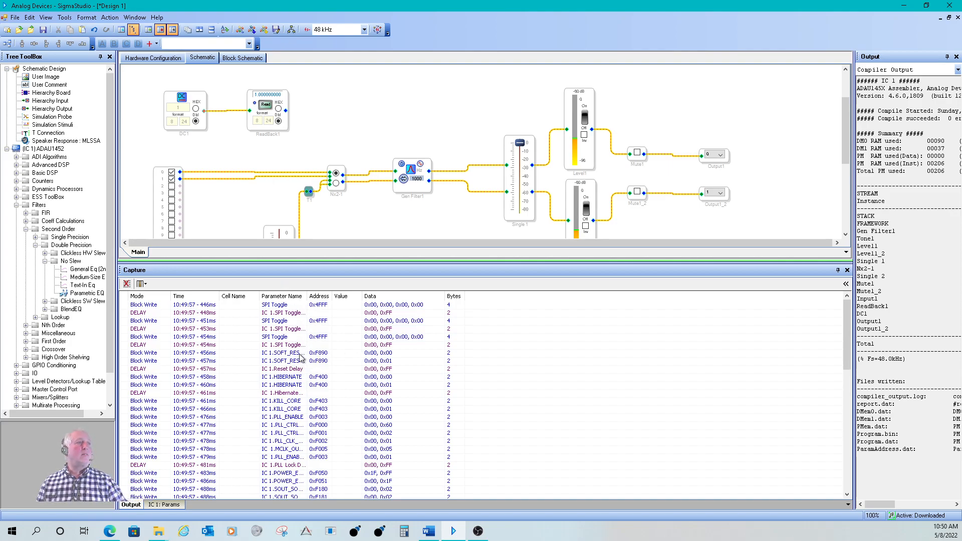
scroll(300, 355, "down", 2)
scroll(300, 355, "up", 1)
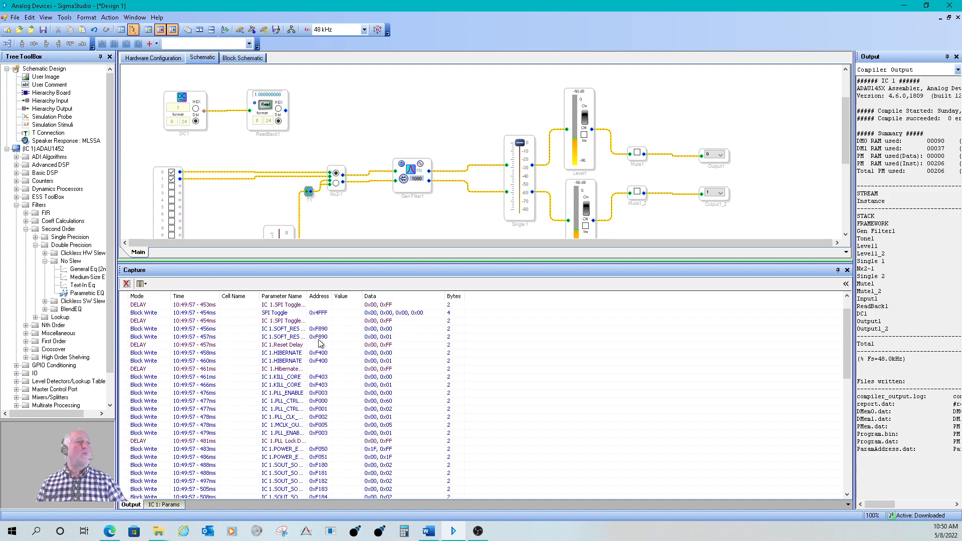
- Read the captured register writes through to the last entry, then expand the Program Data block to inspect its bytes and collapse it
scroll(300, 351, "down", 1)
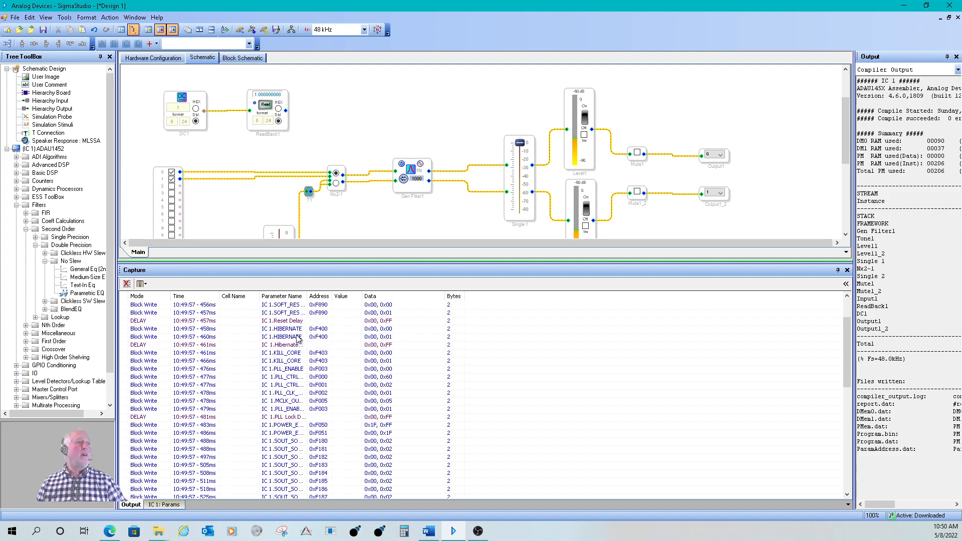
scroll(297, 366, "down", 1)
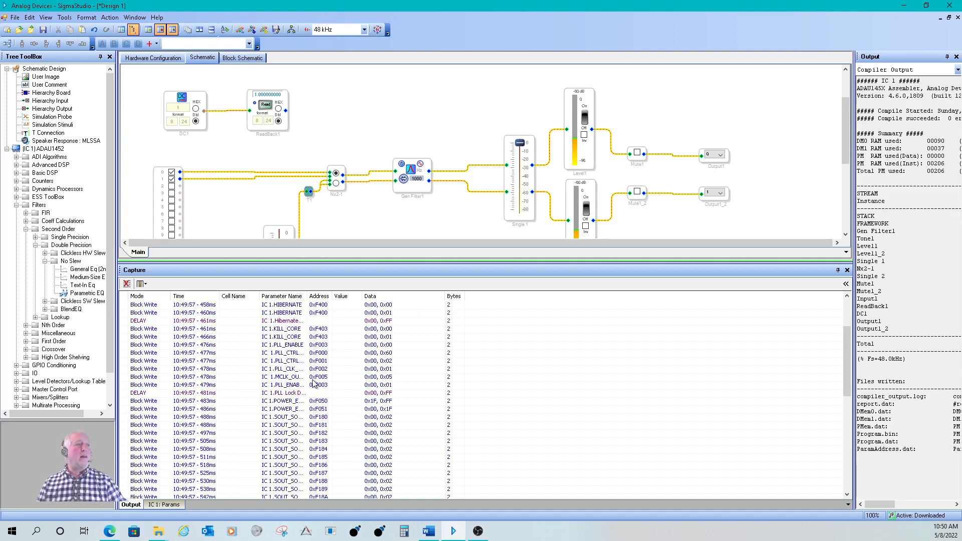
scroll(313, 384, "down", 2)
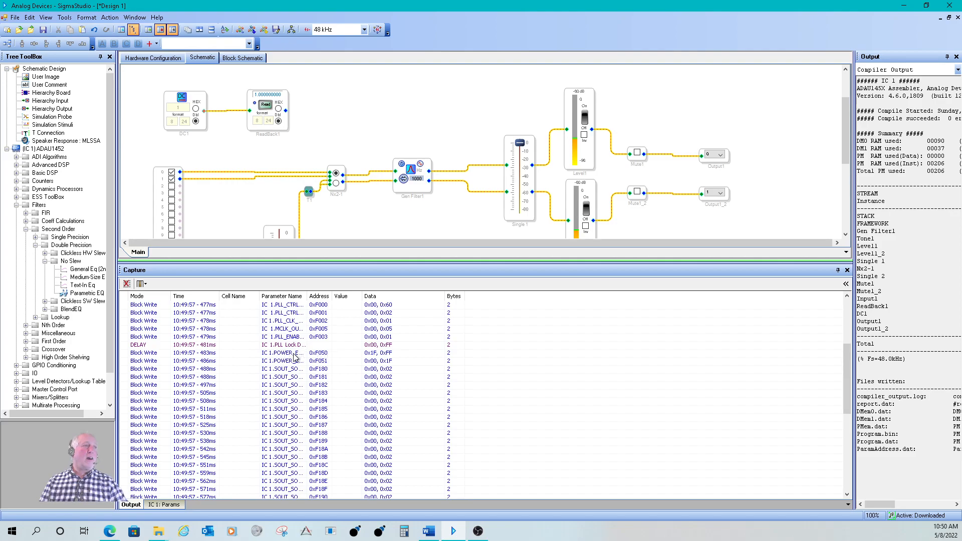
scroll(296, 366, "down", 7)
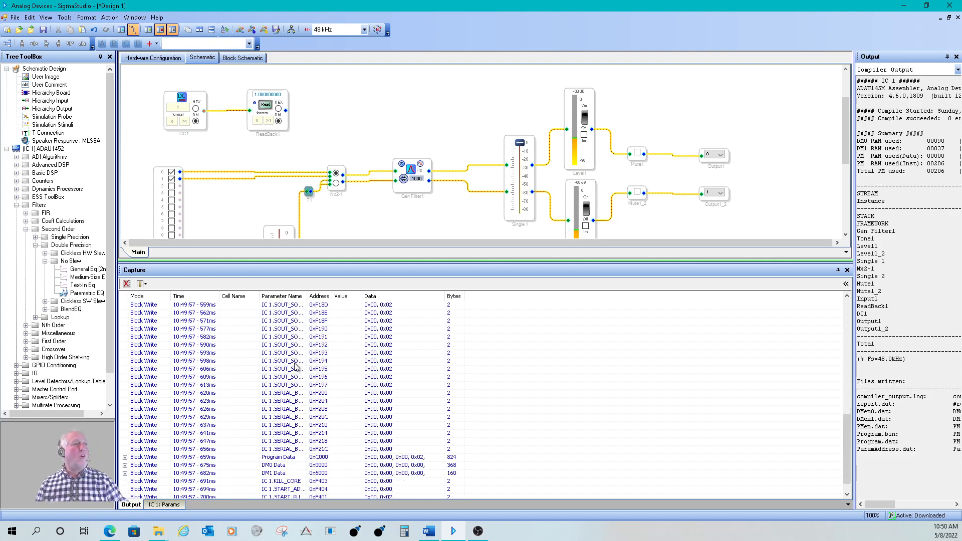
scroll(296, 366, "down", 2)
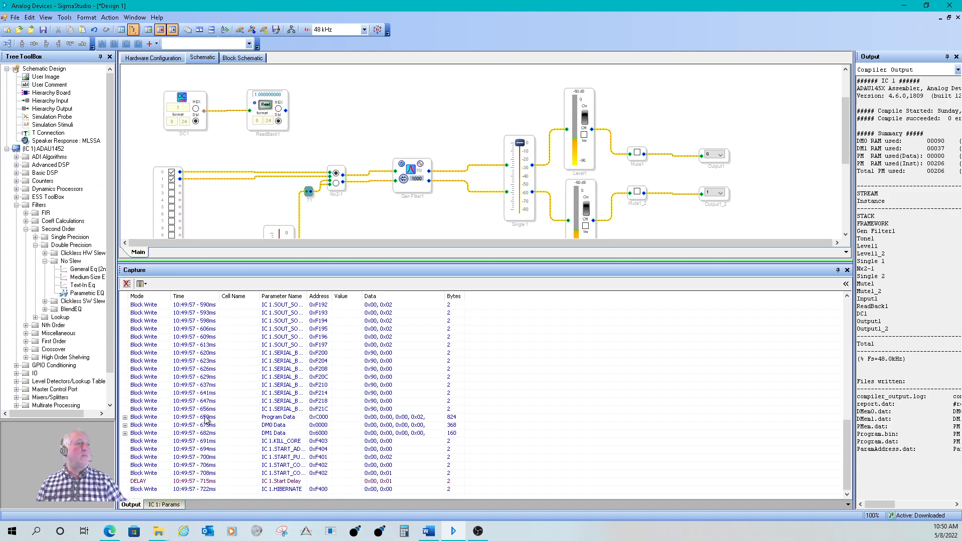
left_click(125, 417)
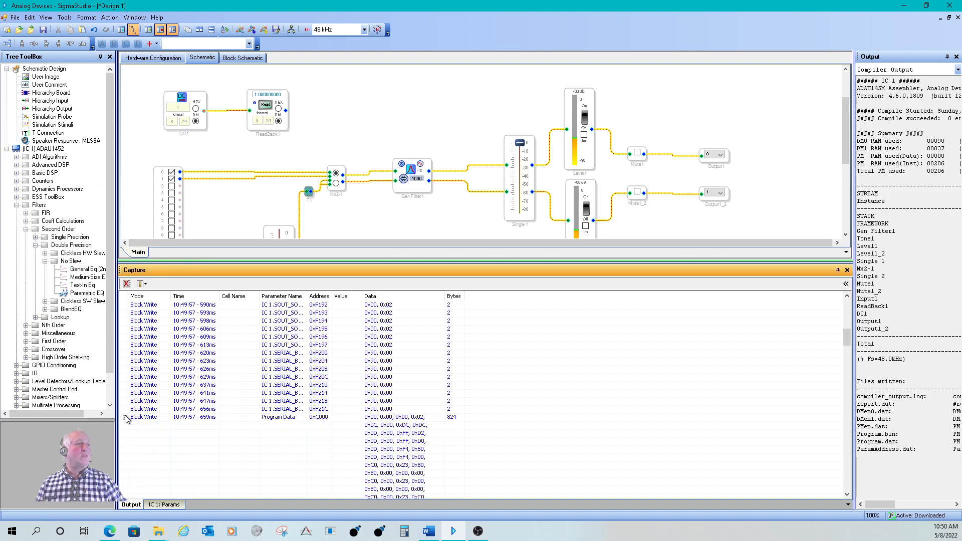
scroll(296, 426, "down", 4)
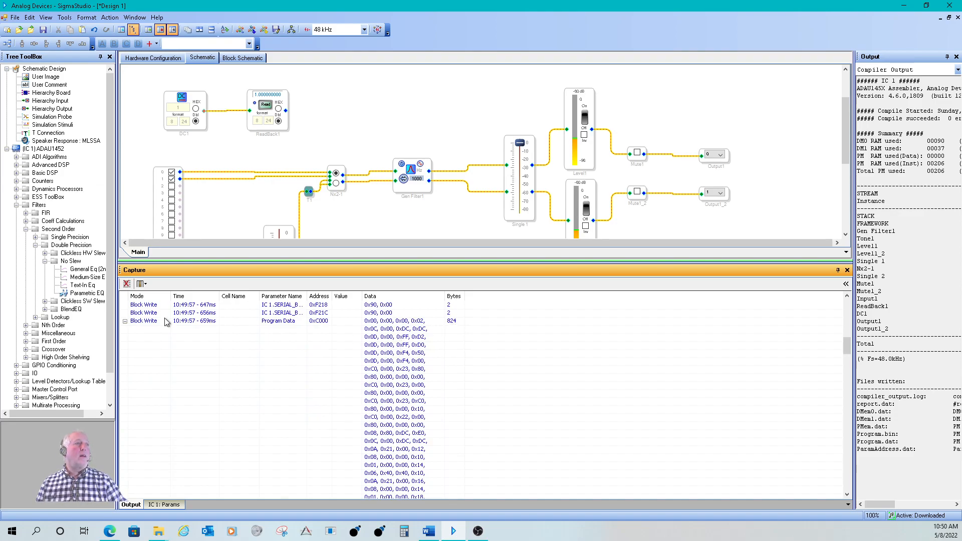
left_click(125, 322)
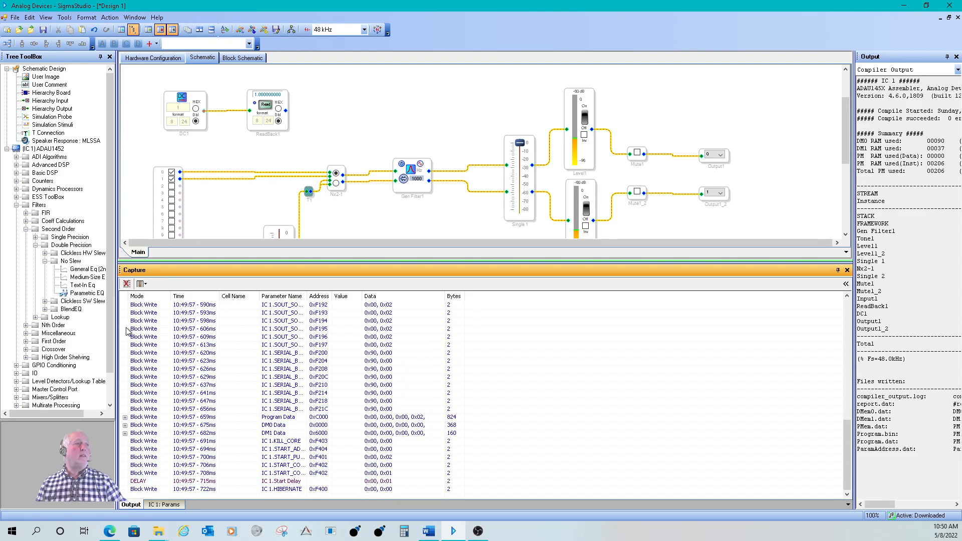
- Inspect the Program Data, DM0 Data and DM1 Data block writes in the capture log, highlighting their entries
left_click(272, 427)
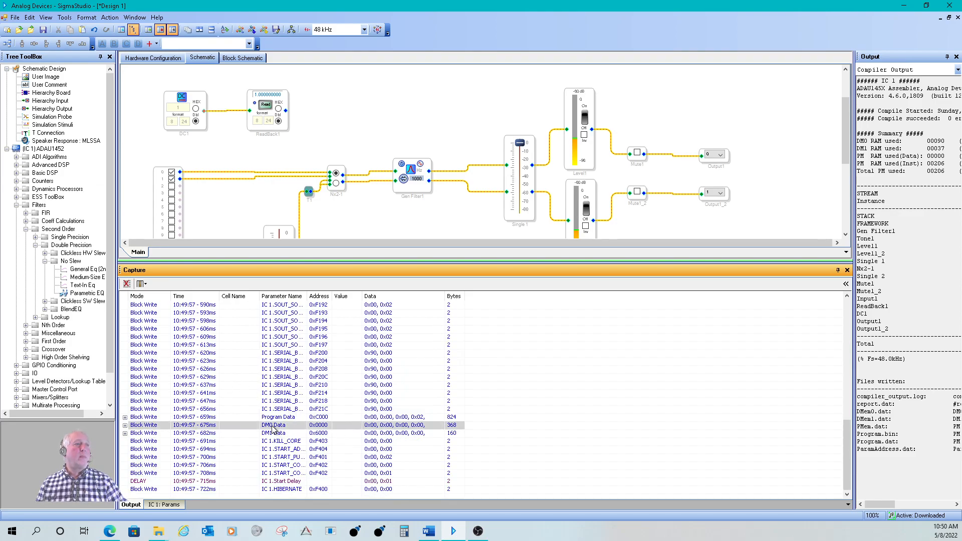
left_click(280, 434)
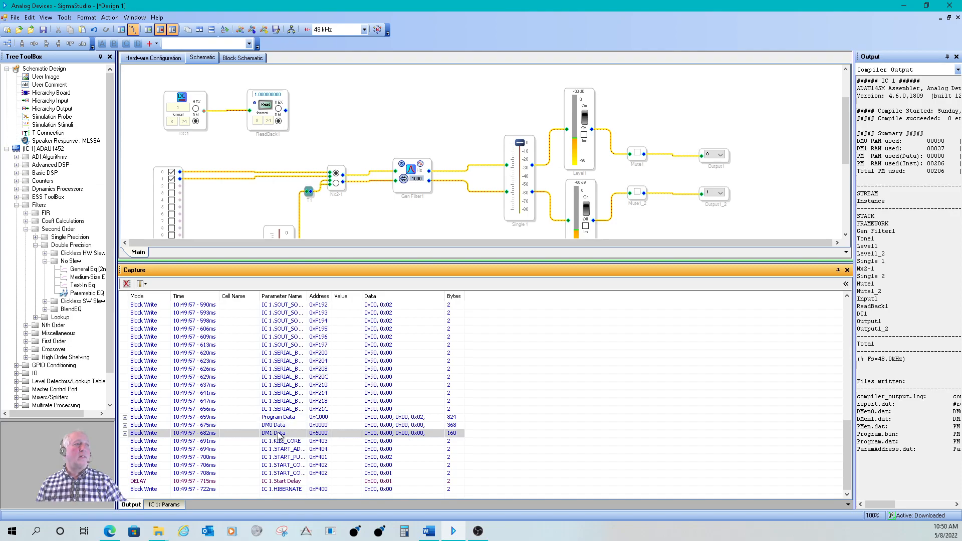
left_click(278, 420)
left_click(279, 427)
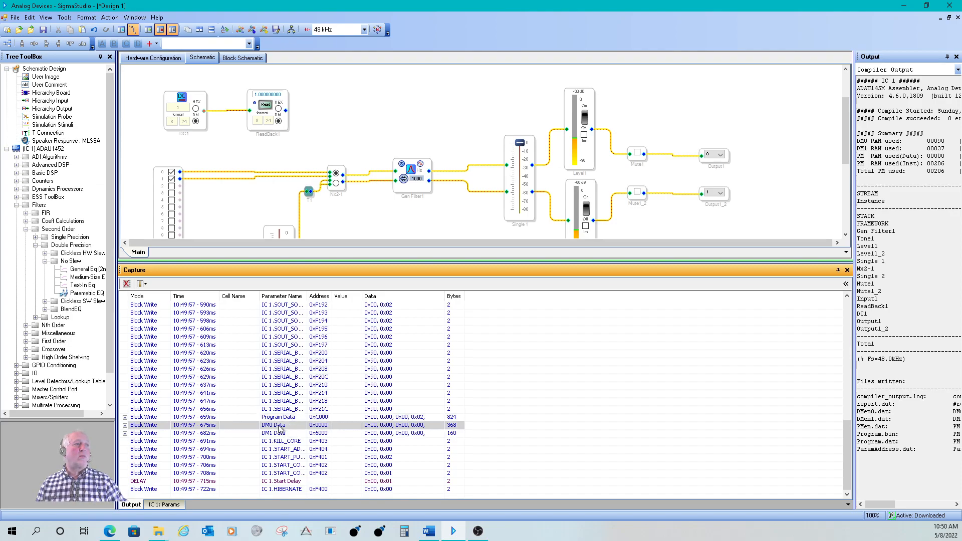
left_click(281, 436)
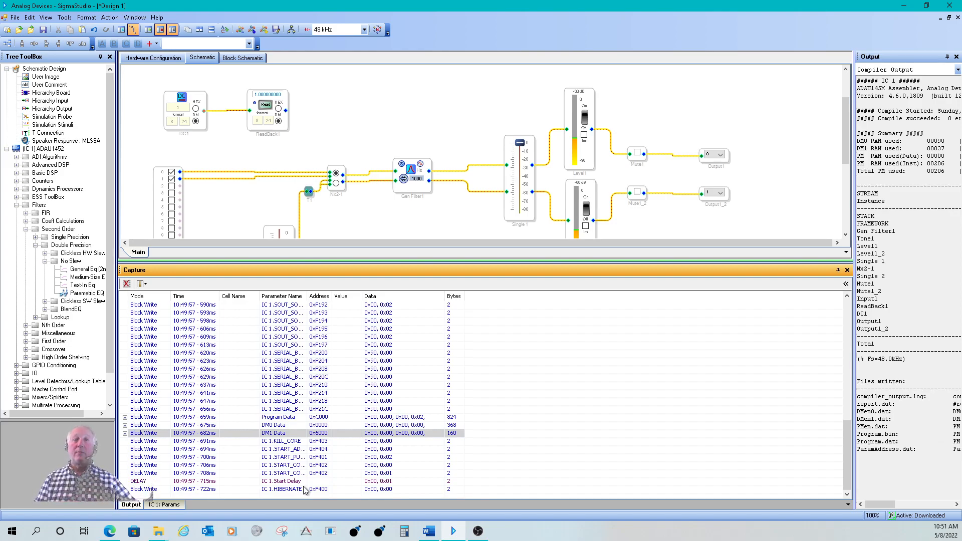
- Review the order of the captured download writes, from the reset and PLL registers to the final HIBERNATE write
scroll(311, 481, "up", 7)
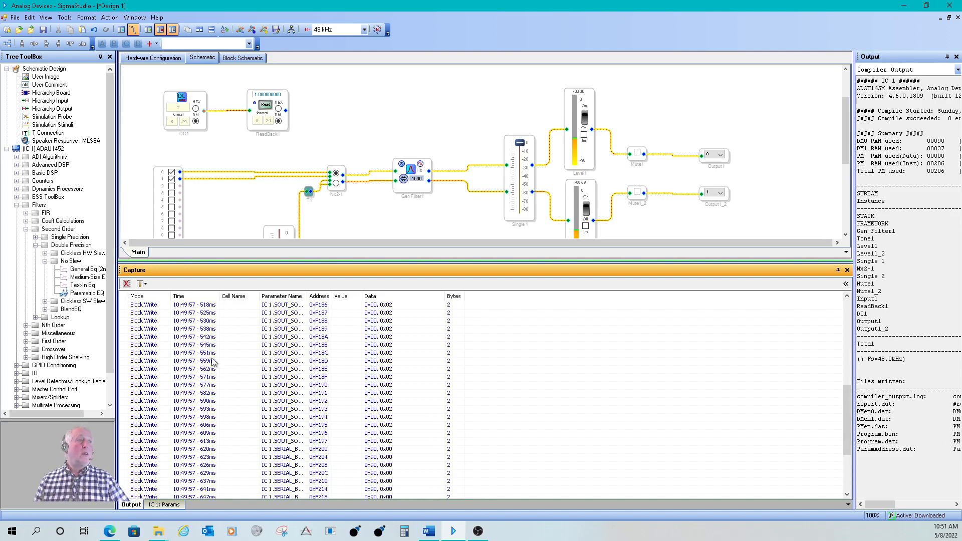
scroll(390, 405, "up", 7)
scroll(384, 402, "down", 7)
scroll(384, 402, "down", 3)
scroll(385, 403, "up", 9)
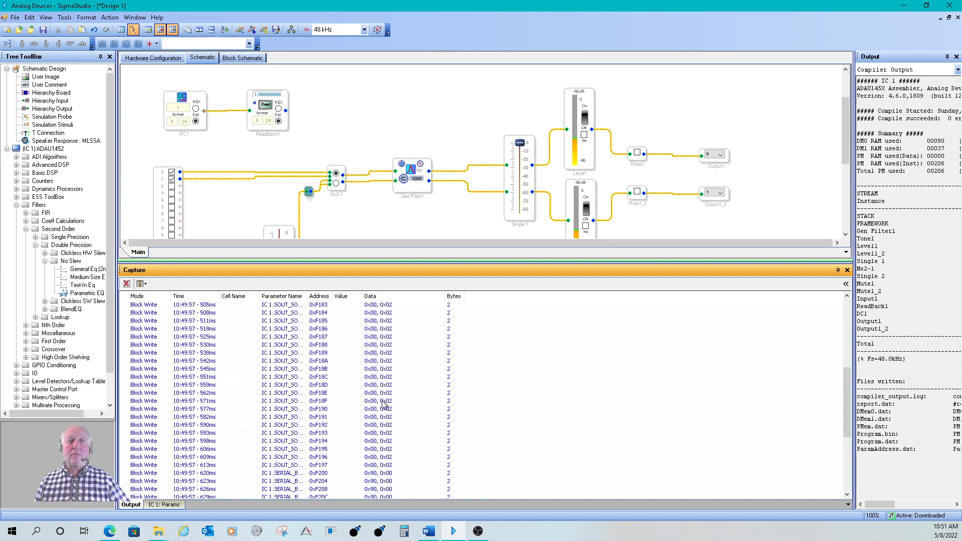
scroll(384, 403, "down", 13)
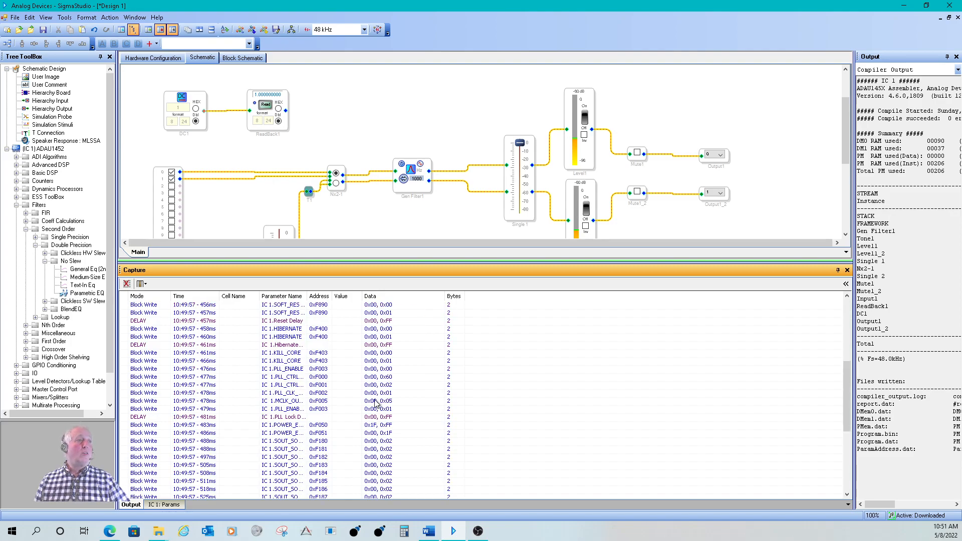
left_click(294, 490)
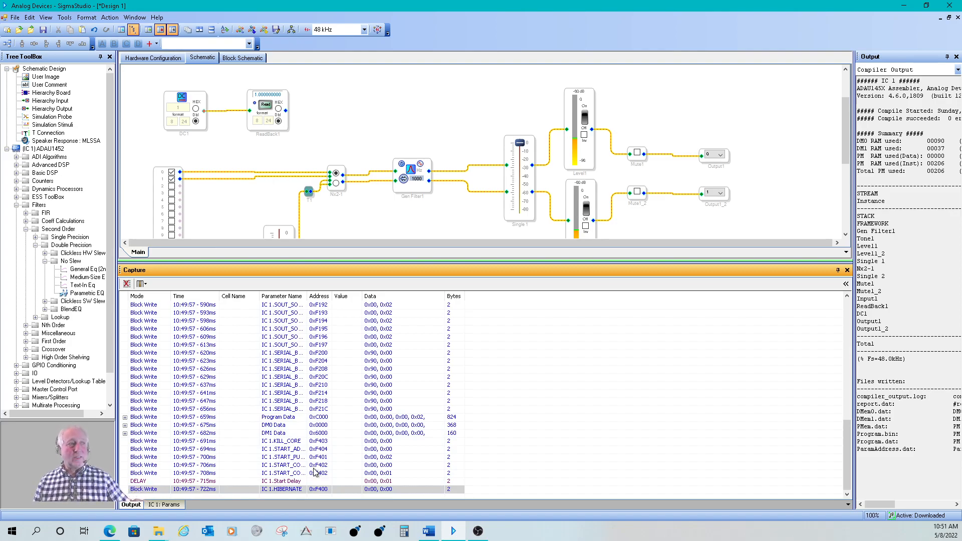
- Select all captured entries from first to last, review the available export options including the raw data formats, and dismiss them without saving
scroll(321, 334, "up", 10)
scroll(321, 333, "up", 3)
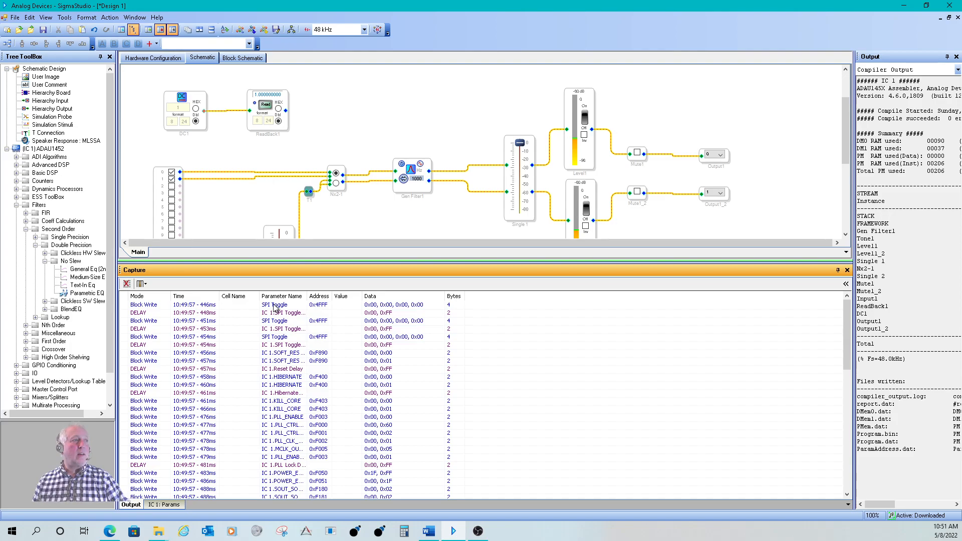
key("ctrl+a")
scroll(277, 318, "down", 10)
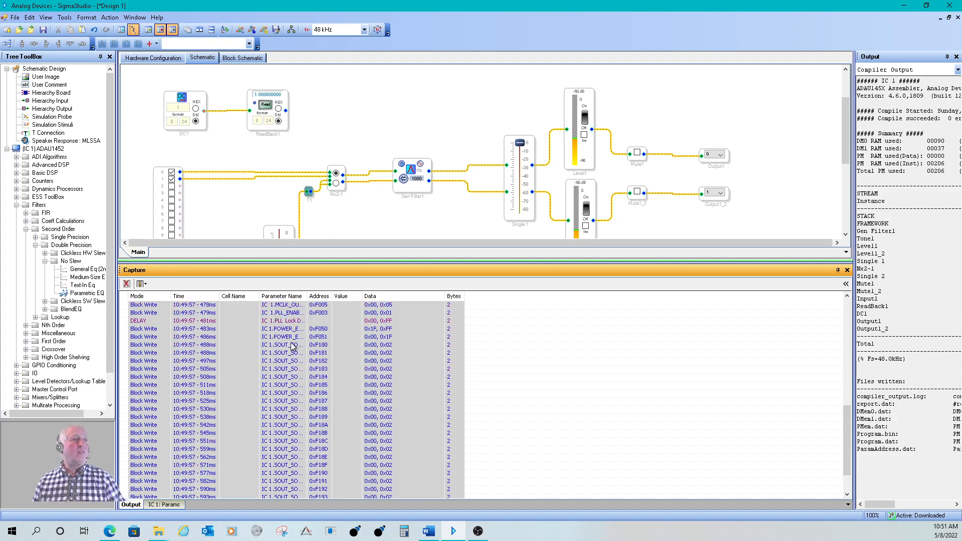
scroll(293, 346, "down", 8)
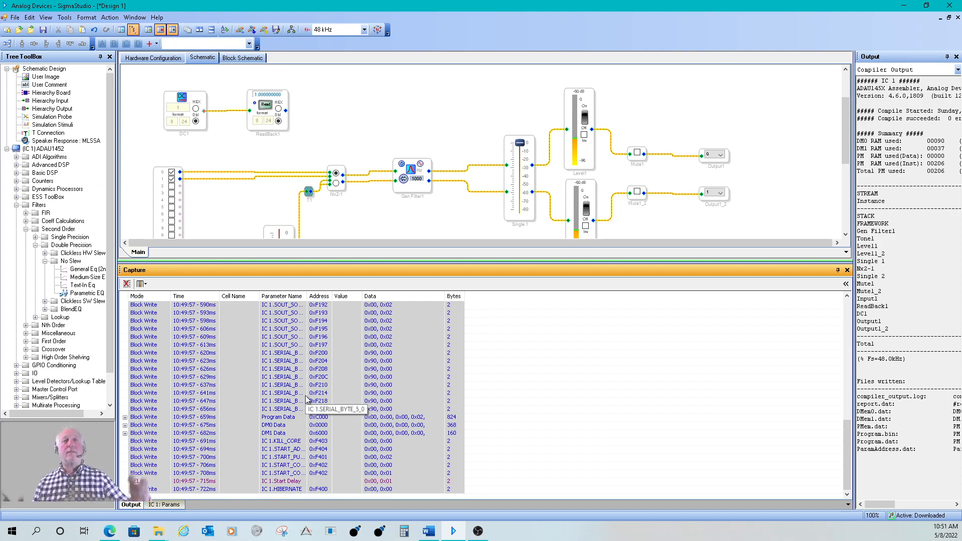
right_click(349, 338)
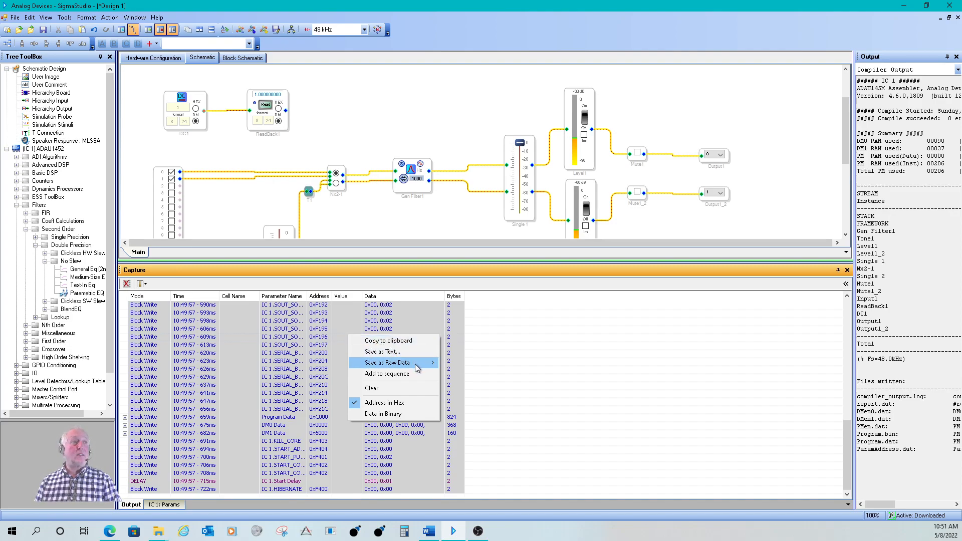
mouse_move(421, 364)
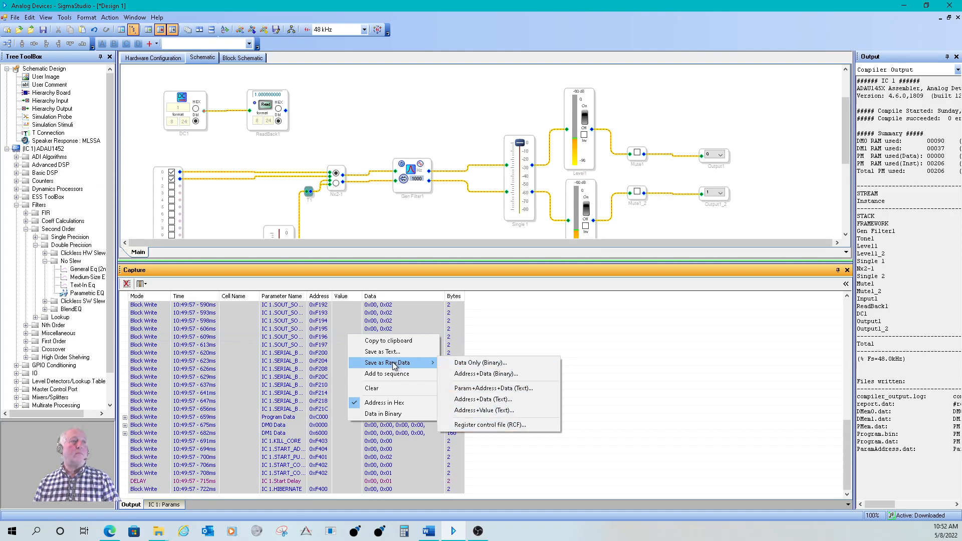
left_click(333, 369)
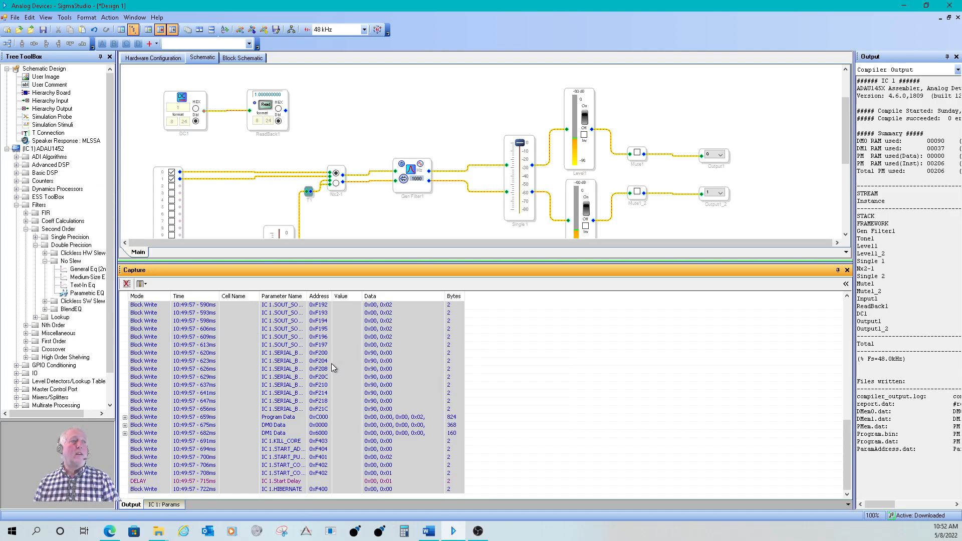
left_click(318, 372)
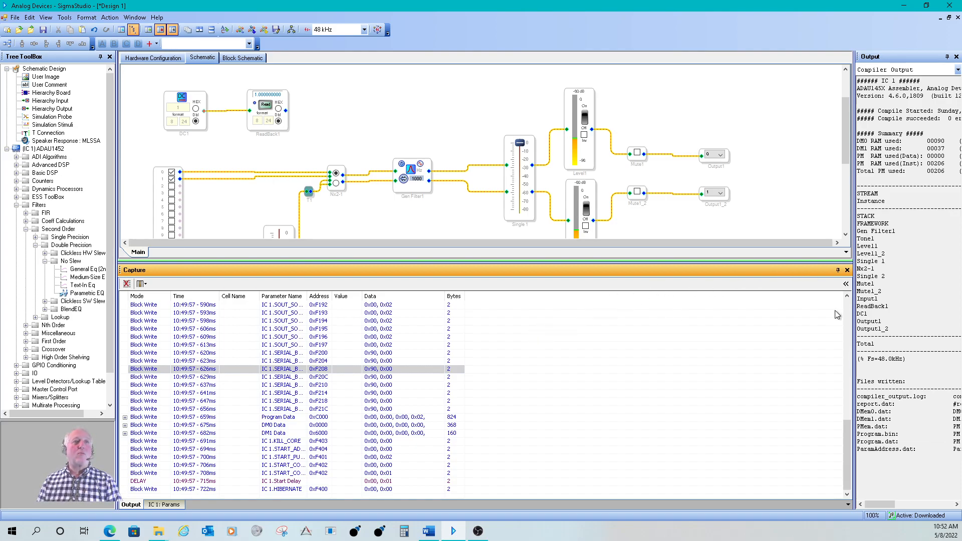
- Show the sequence pane beside the capture log and clear the logged entries
left_click(847, 285)
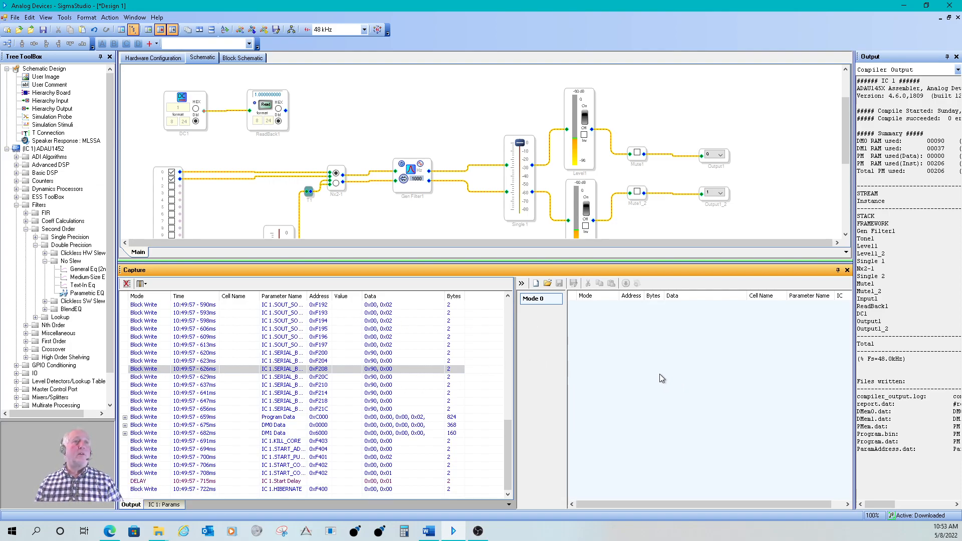
left_click(127, 284)
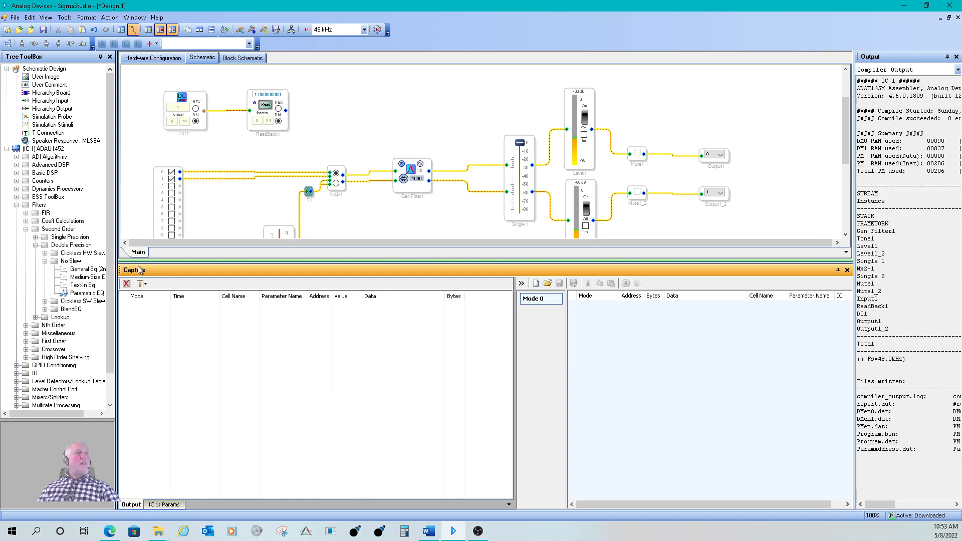
- Examine the IC 1 parameter table, comparing addresses, data formats, parameter names and cells from address 0 through the Tone1 and Gen Filter1 entries
left_click(165, 506)
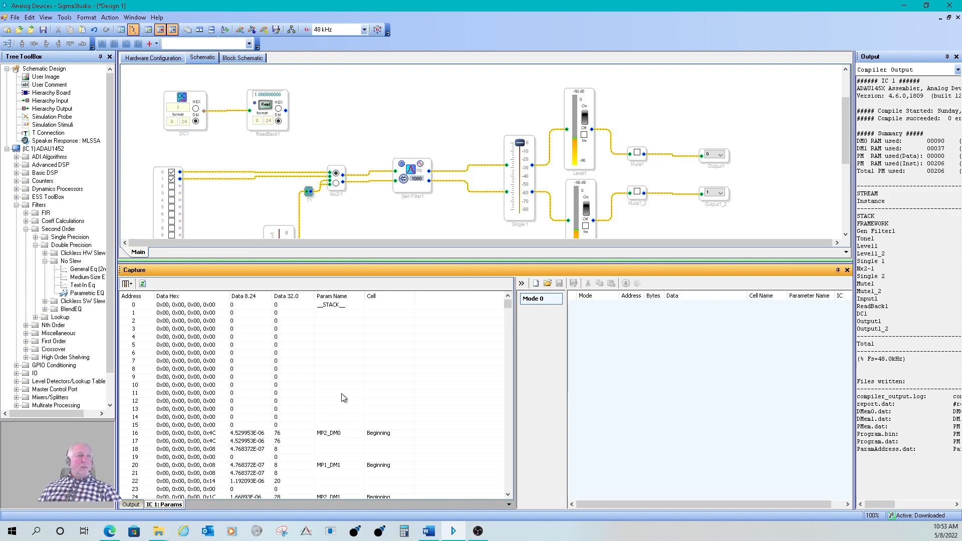
scroll(342, 394, "down", 4)
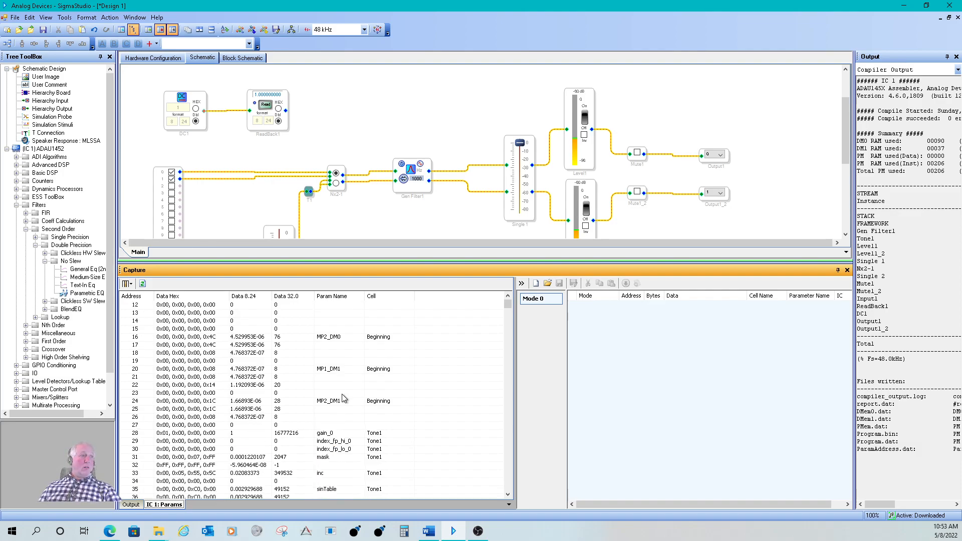
scroll(342, 394, "up", 4)
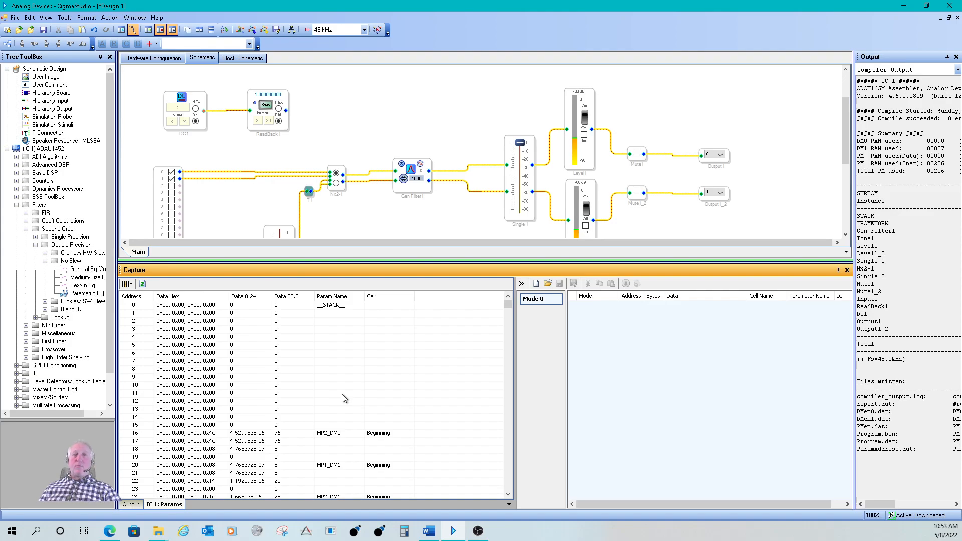
scroll(342, 394, "down", 4)
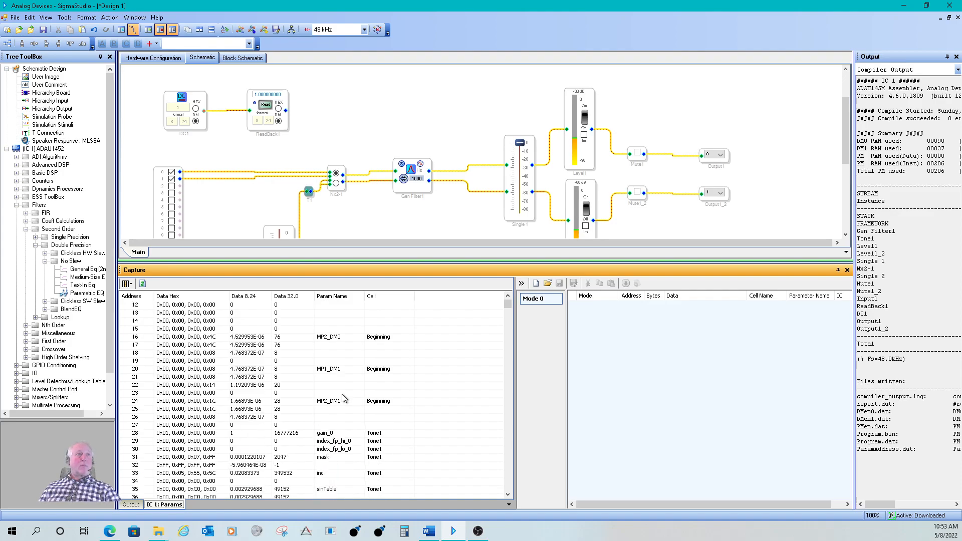
scroll(342, 394, "down", 5)
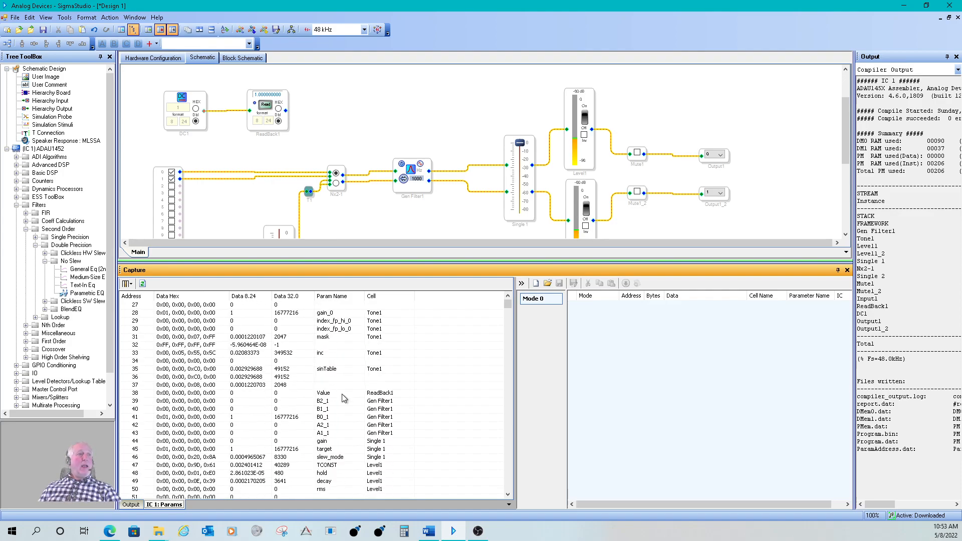
scroll(341, 394, "up", 9)
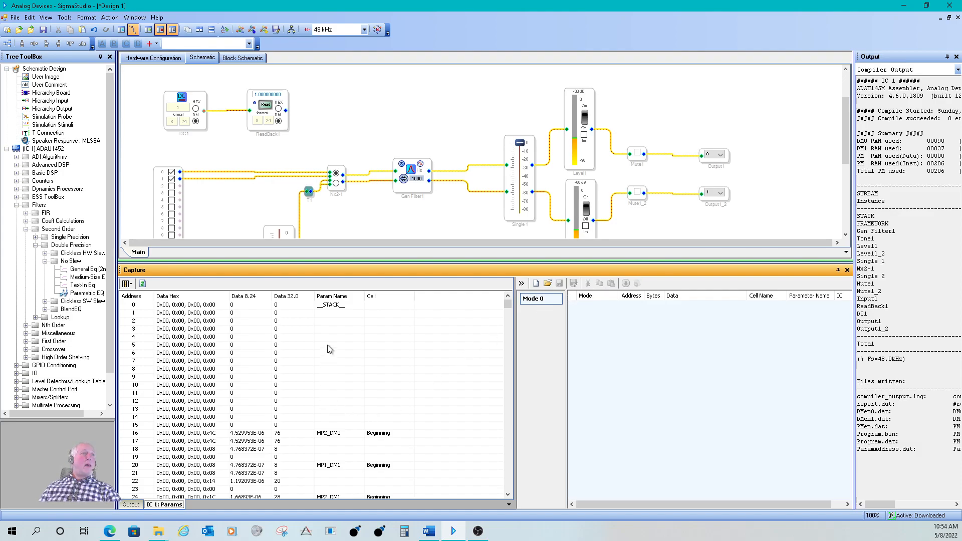
scroll(326, 364, "down", 5)
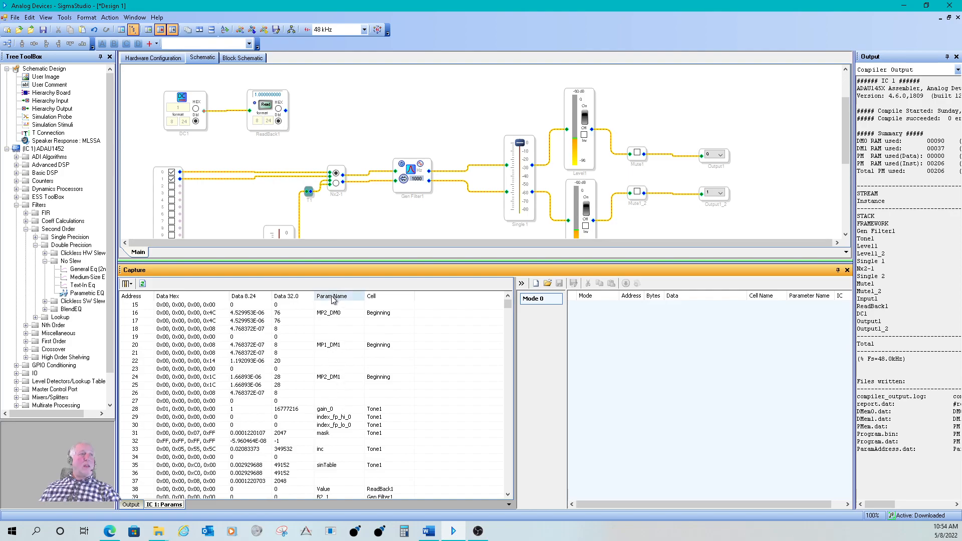
scroll(343, 350, "up", 5)
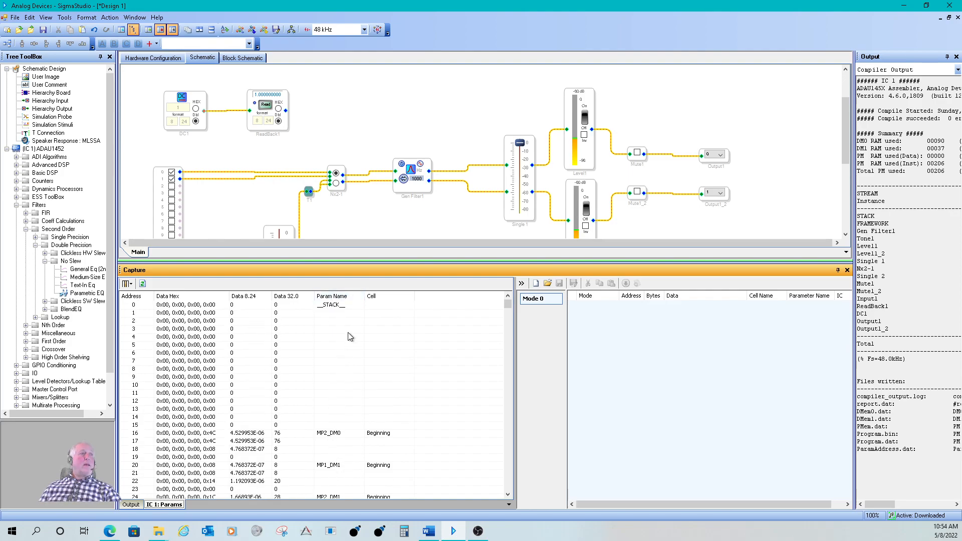
- Widen the Param Name column of the IC 1 parameter table and review the entries down to the Level1_2 parameters
left_click_drag(364, 297, 420, 301)
scroll(344, 354, "down", 7)
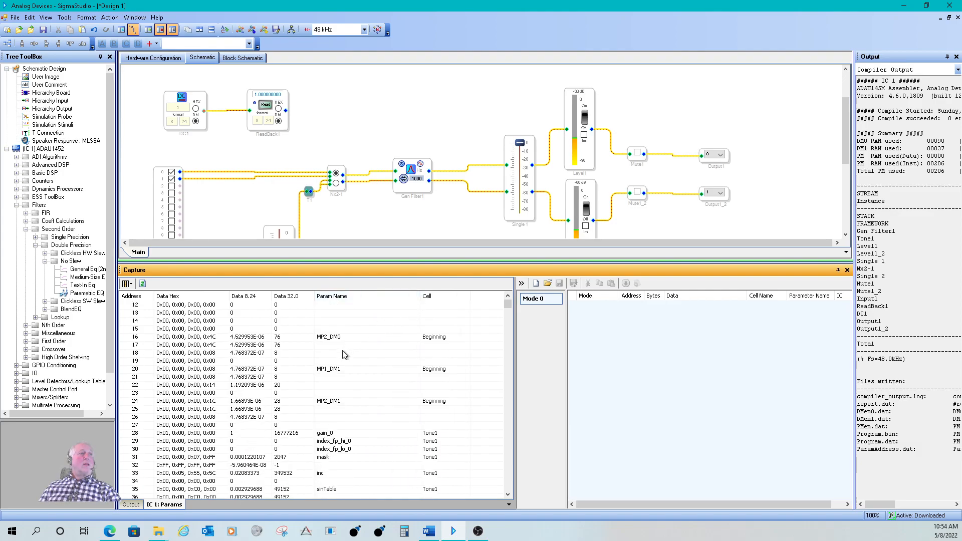
scroll(344, 354, "down", 1)
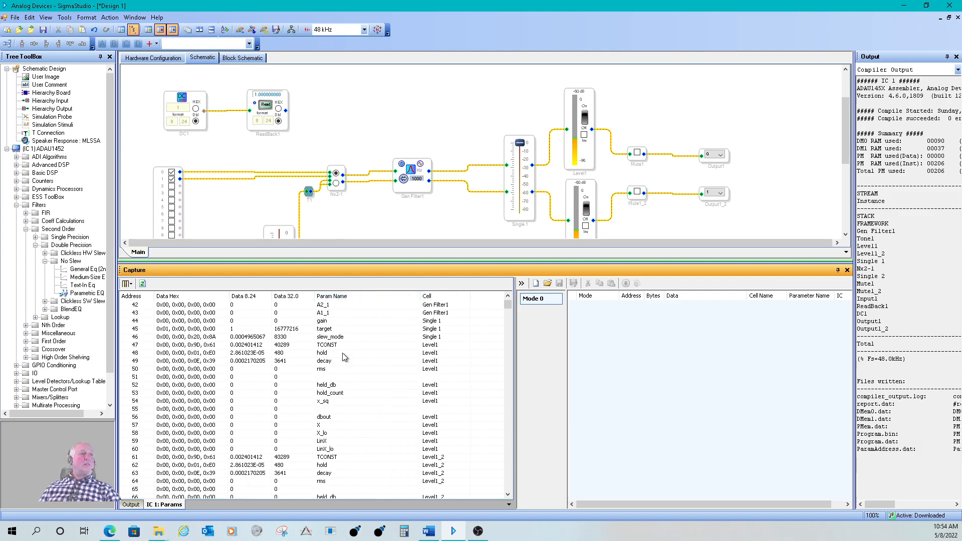
- Narrow the Param Name column of the IC 1 parameter table and review the entries between address 0 and the Level1 parameters
scroll(344, 353, "up", 8)
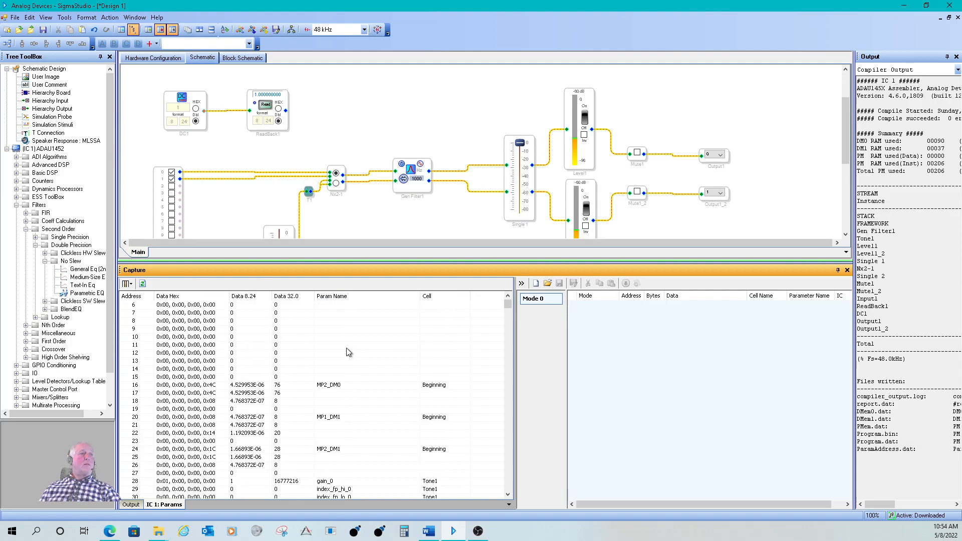
left_click_drag(420, 297, 393, 299)
scroll(421, 361, "down", 8)
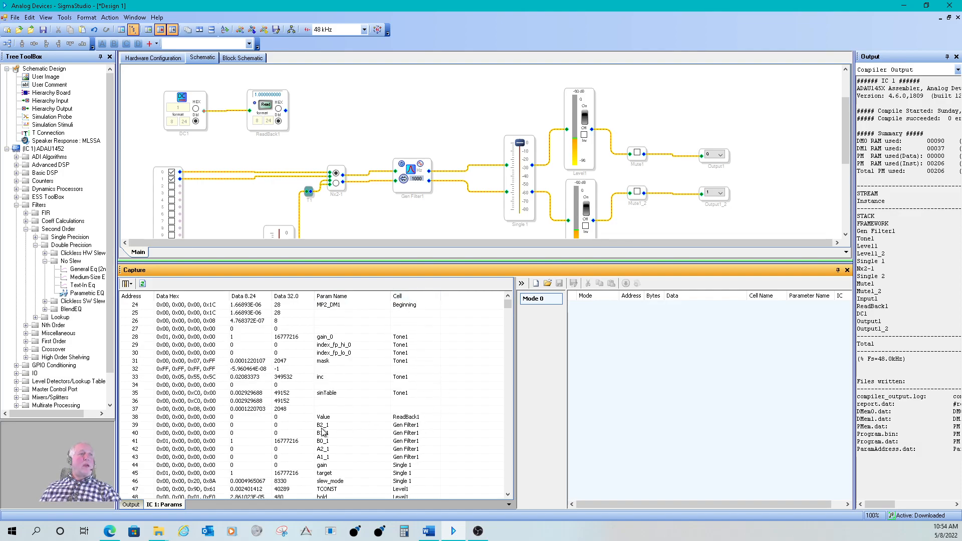
scroll(416, 421, "up", 6)
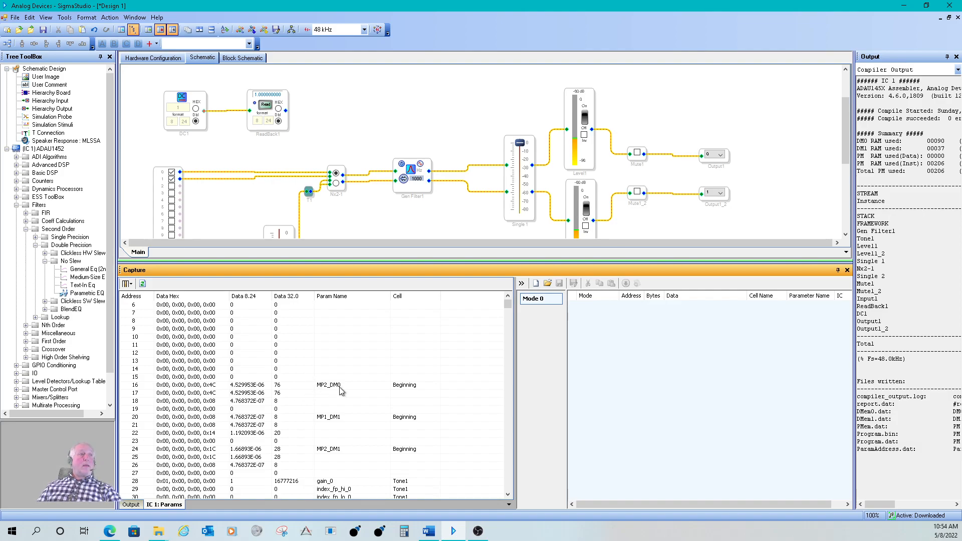
scroll(340, 390, "up", 2)
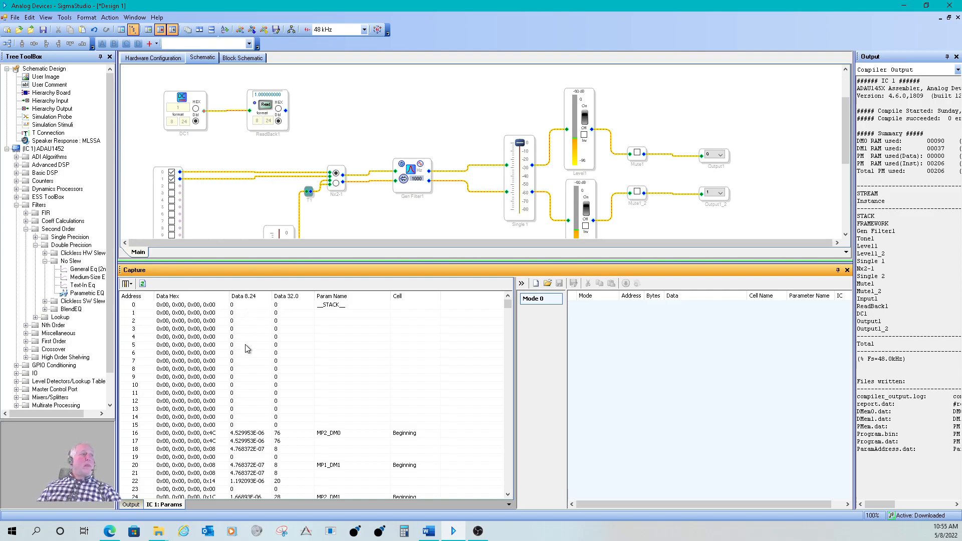
- Examine how the IC 1 parameter table is laid out, from the __STACK__ entry through the MP, Tone1 and Gen Filter1 parameters and beyond
scroll(264, 429, "down", 2)
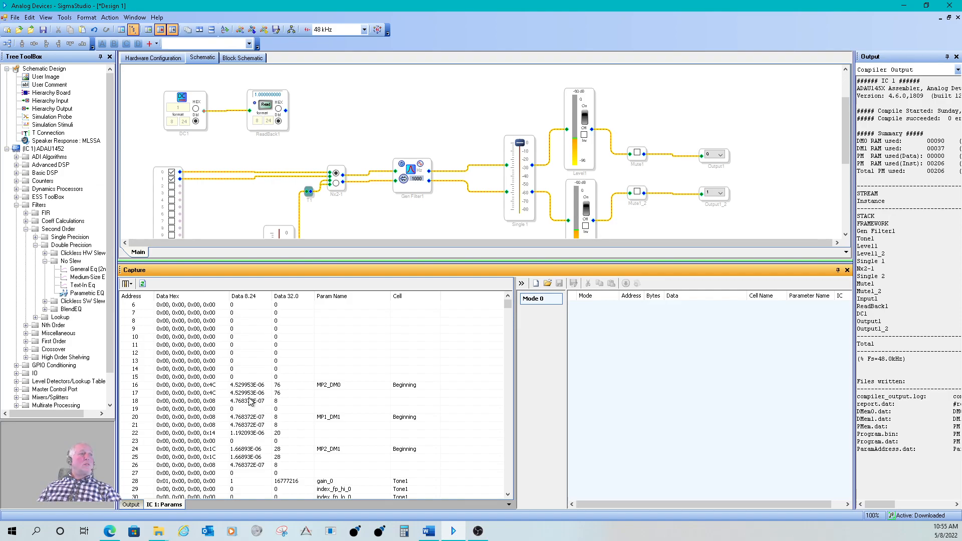
scroll(255, 406, "down", 1)
scroll(255, 406, "down", 2)
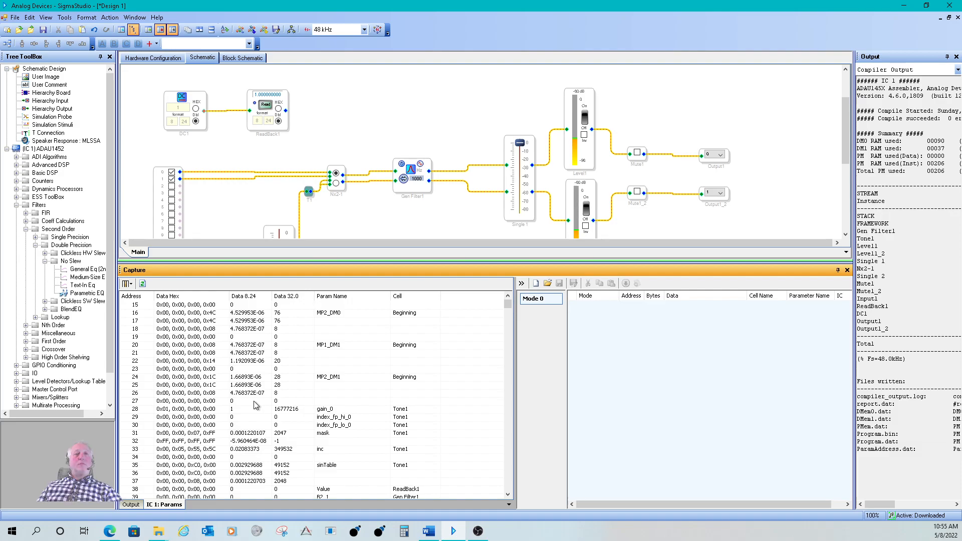
scroll(256, 406, "up", 5)
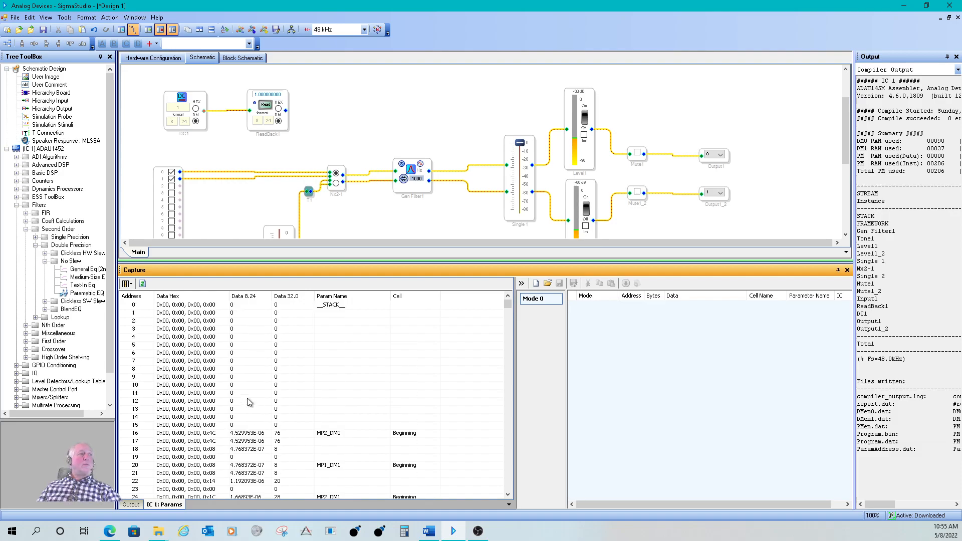
scroll(143, 374, "down", 3)
scroll(141, 380, "down", 5)
scroll(140, 382, "up", 8)
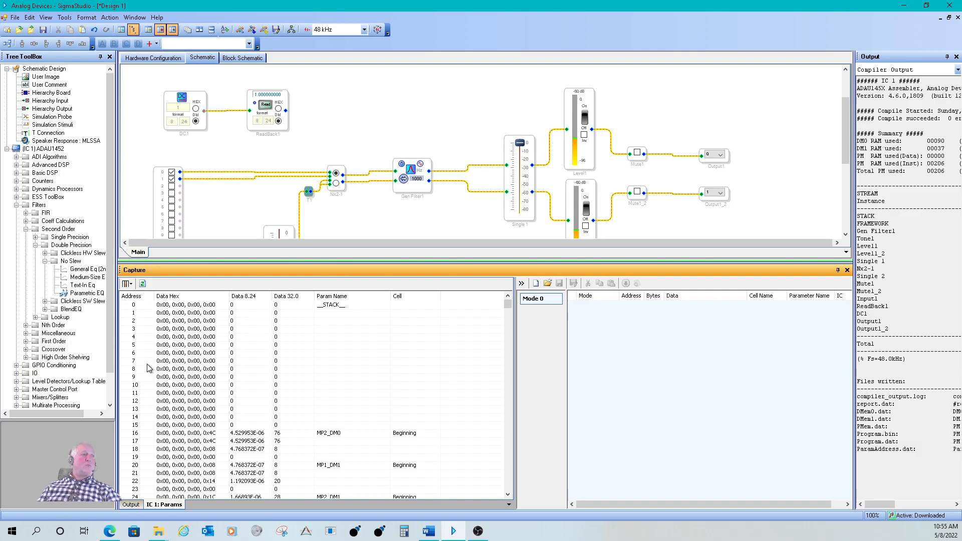
scroll(148, 369, "down", 19)
scroll(149, 371, "up", 19)
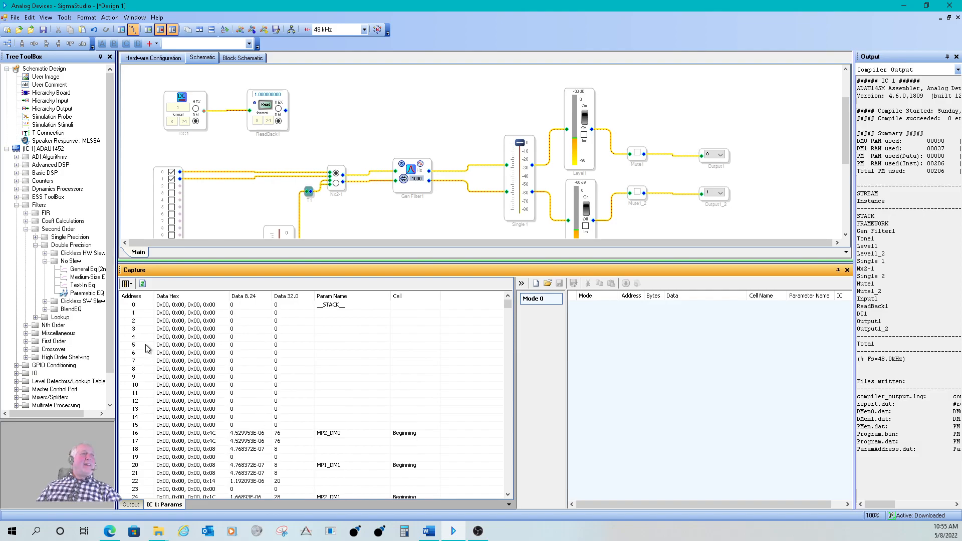
- Show the parameter table's addresses in hexadecimal and review the entries down to the Level1_2 parameters
right_click(146, 337)
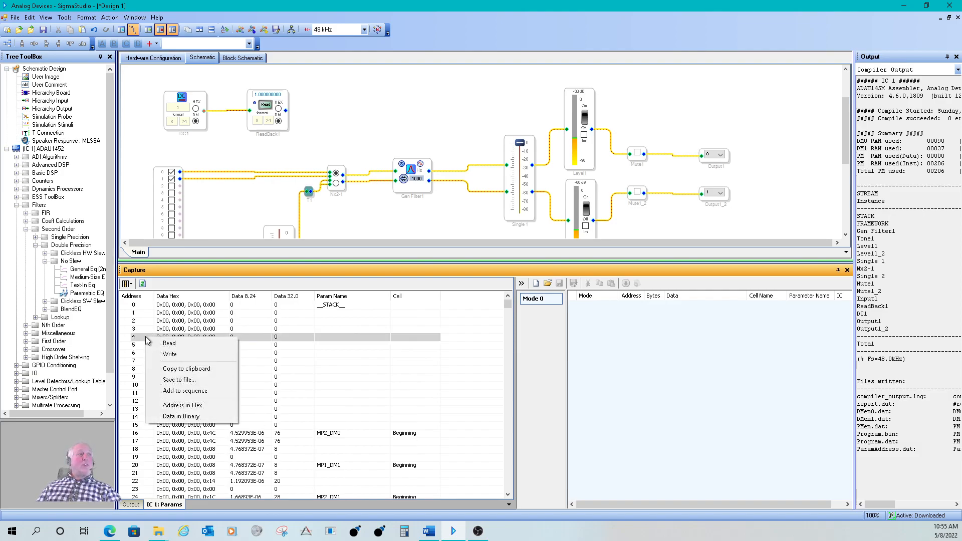
left_click(207, 405)
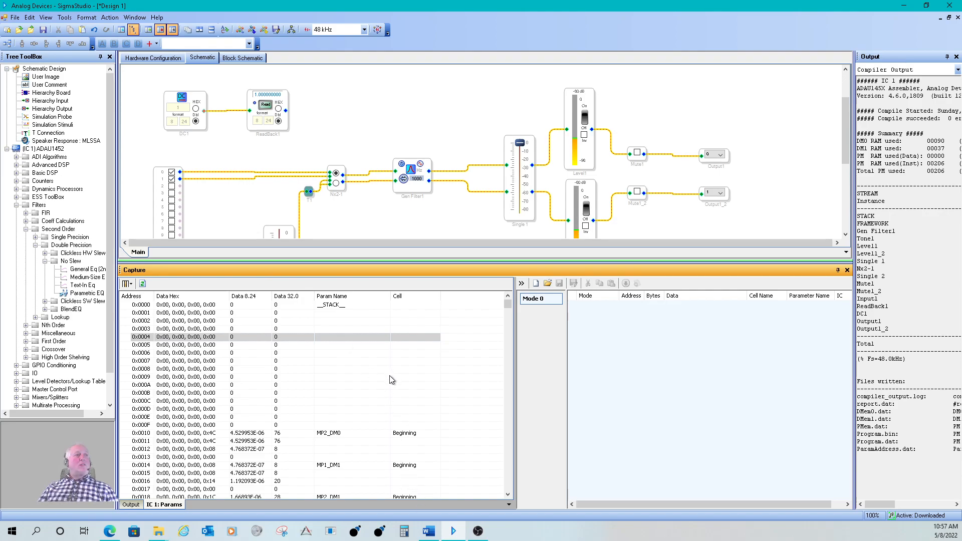
scroll(417, 417, "down", 3)
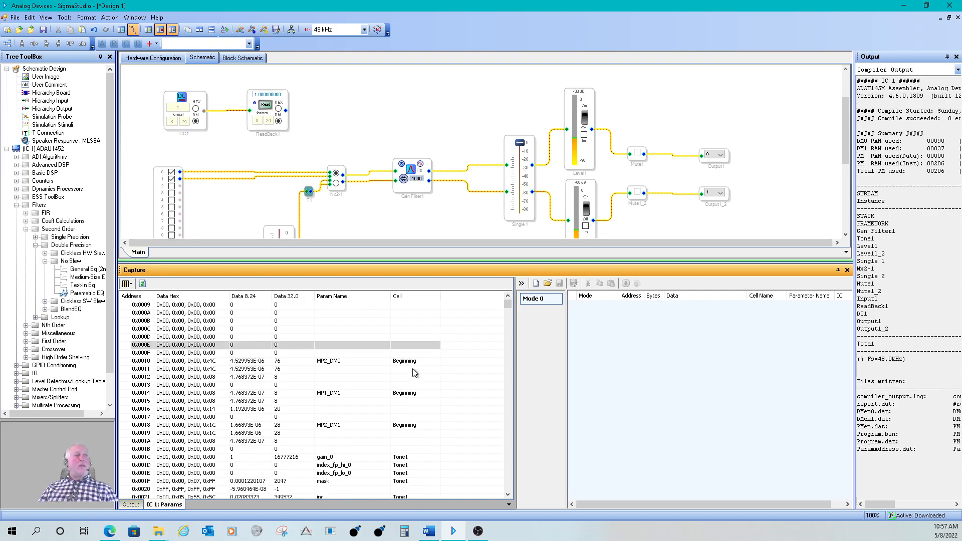
scroll(414, 389, "down", 3)
scroll(411, 325, "down", 3)
scroll(415, 353, "down", 3)
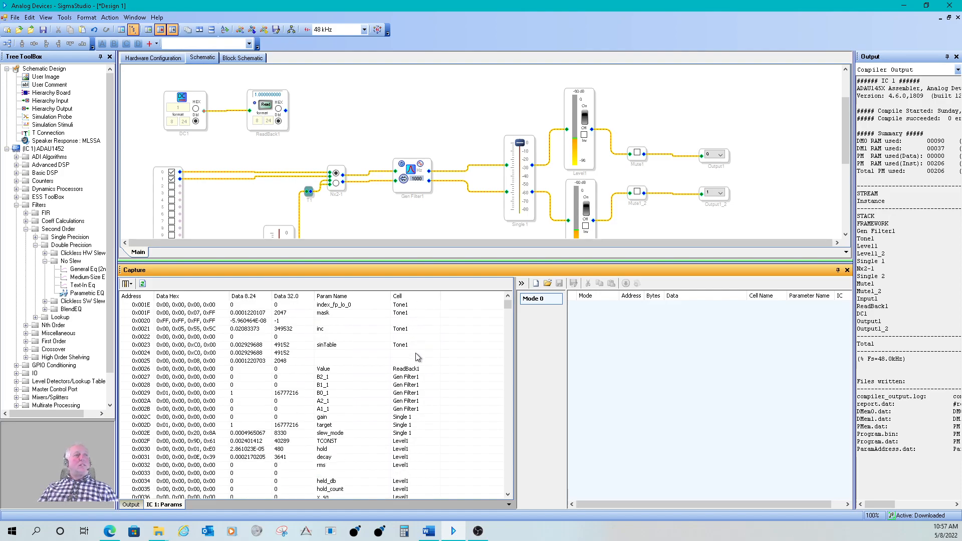
scroll(419, 345, "down", 2)
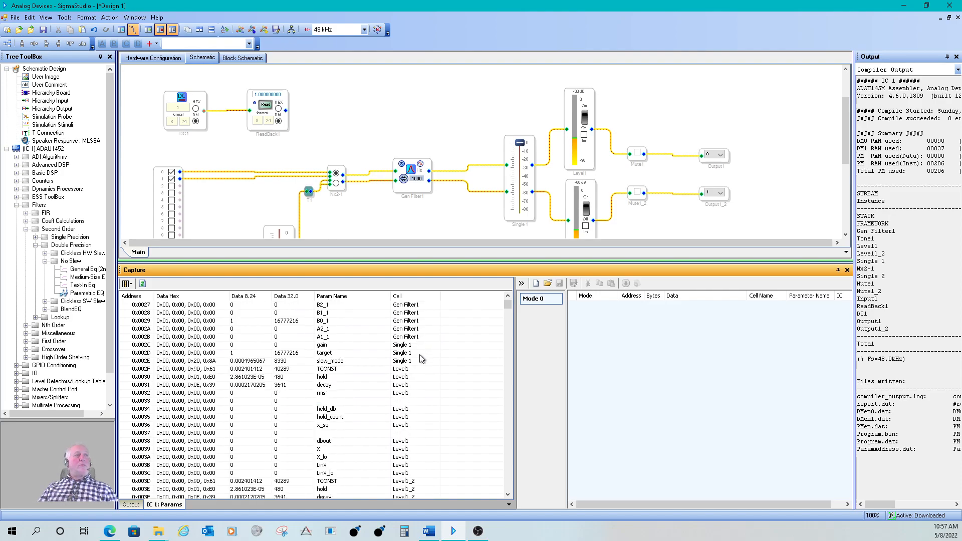
- Select the DC1 value entry in the parameter table and read the current register values from the DSP
scroll(420, 363, "down", 8)
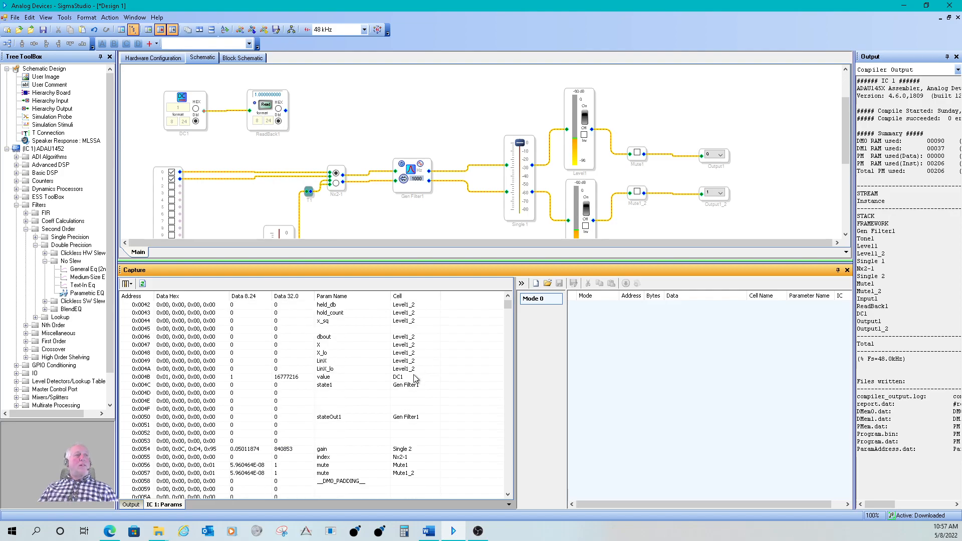
left_click(413, 376)
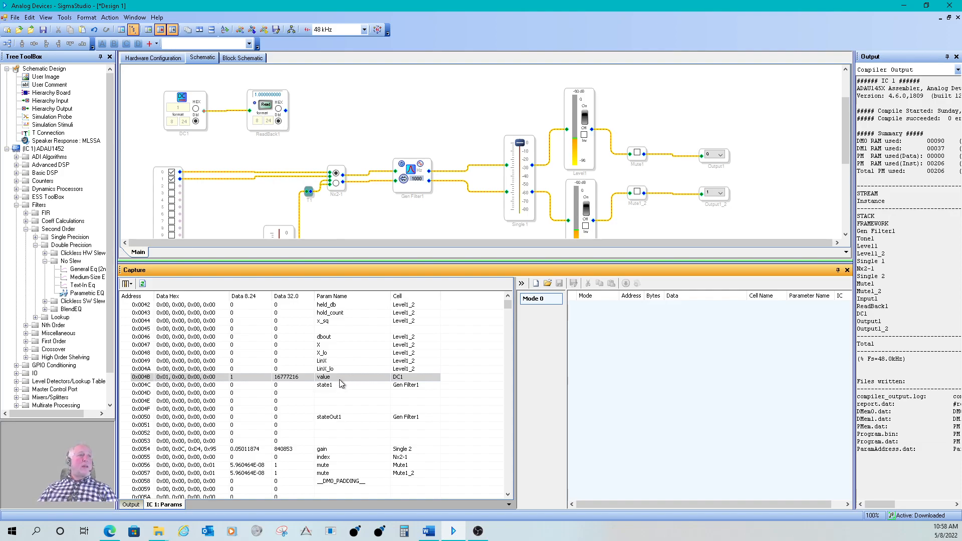
left_click(143, 284)
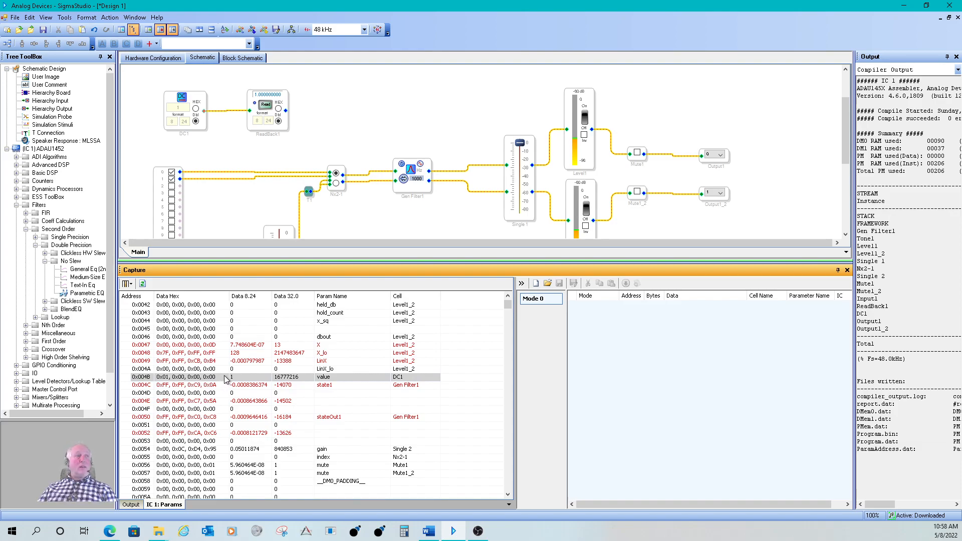
- Set the DC1 block's value to 2, and read it back through ReadBack1 and the parameter table
double_click(185, 109)
type("2")
key("Return")
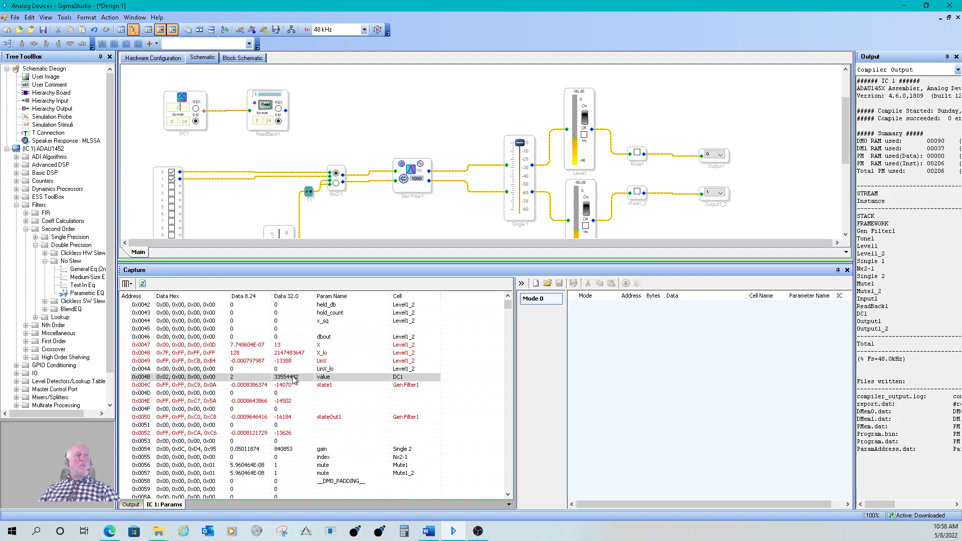
left_click(267, 108)
left_click(144, 283)
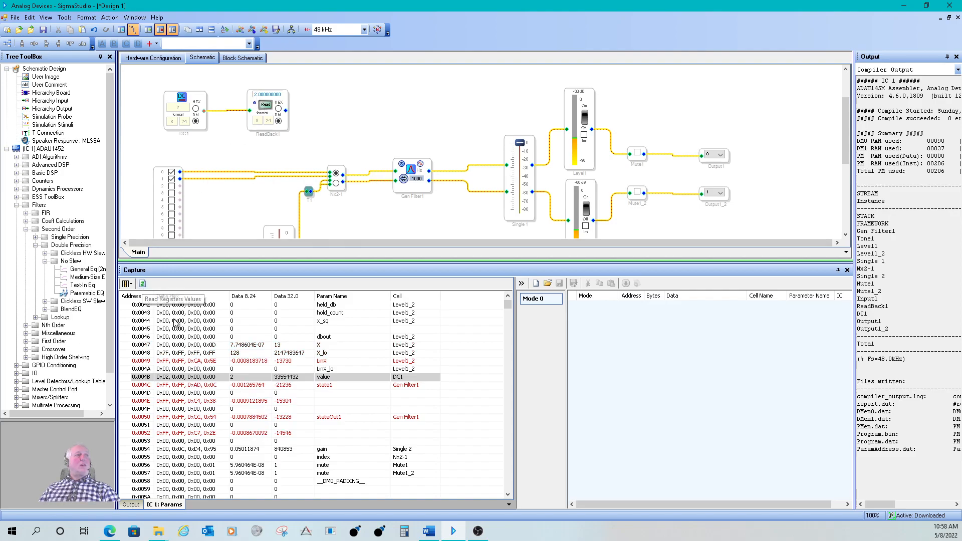
- Add the DC1 value entry at address 0x004B to the Mode 0 sequence
double_click(245, 377)
double_click(288, 379)
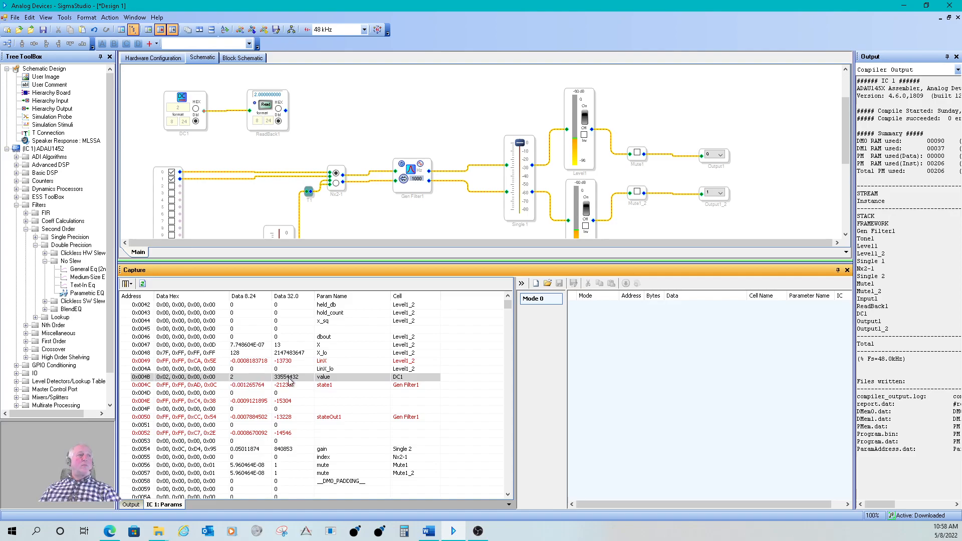
left_click(130, 375)
left_click(141, 364)
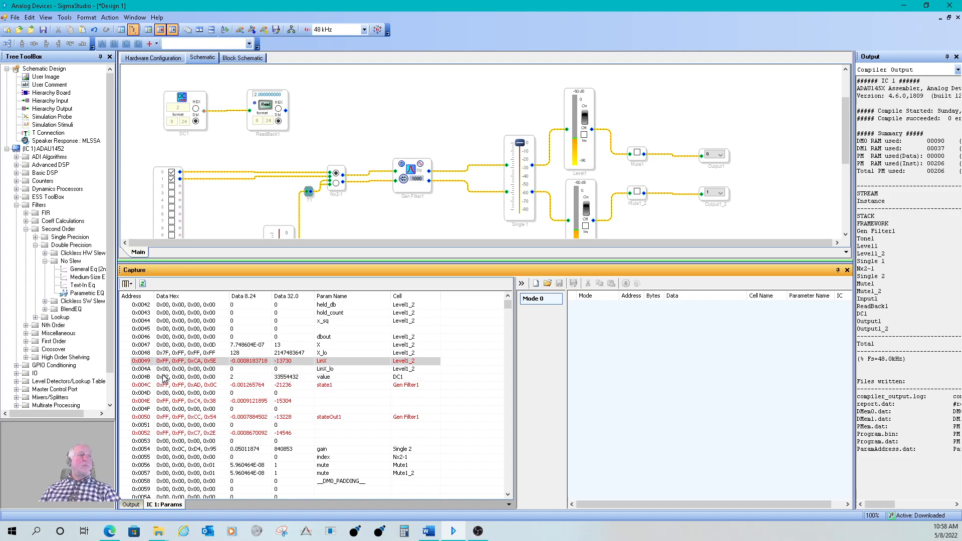
left_click(164, 377)
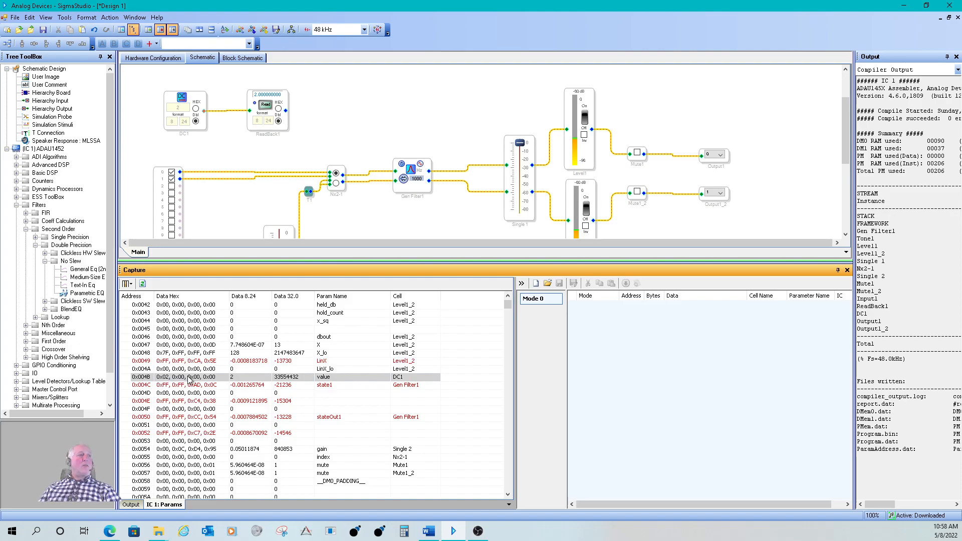
right_click(189, 380)
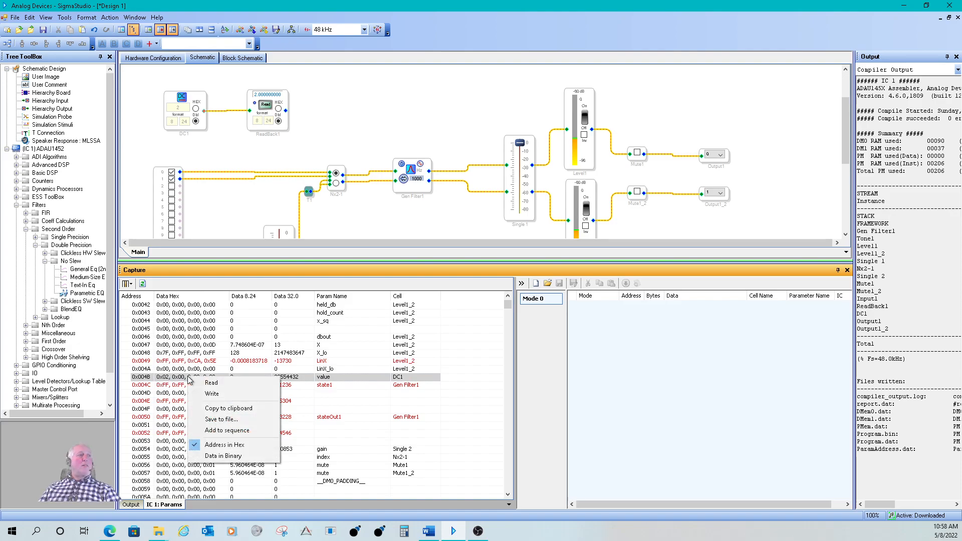
left_click(226, 432)
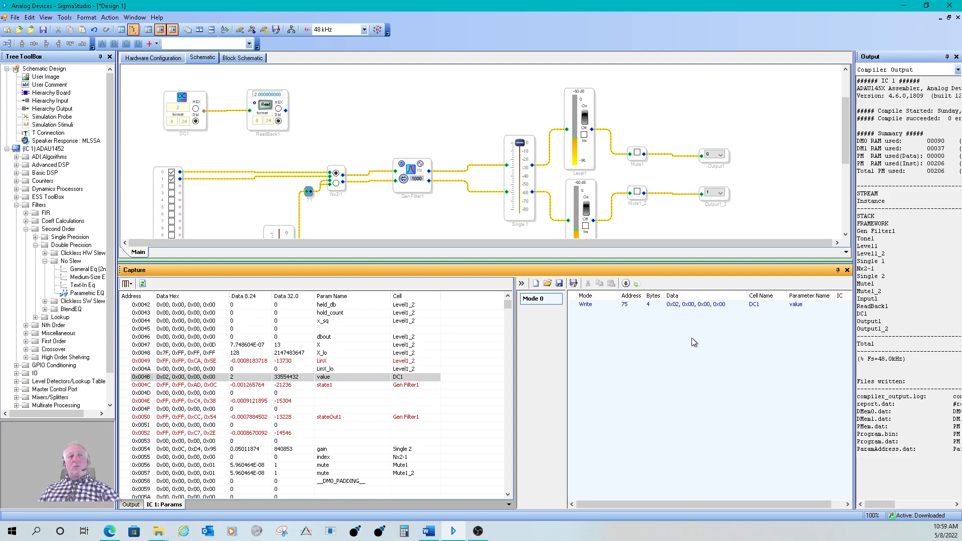
- Review the item types that can be added to the sequence, without adding one
right_click(586, 323)
mouse_move(664, 331)
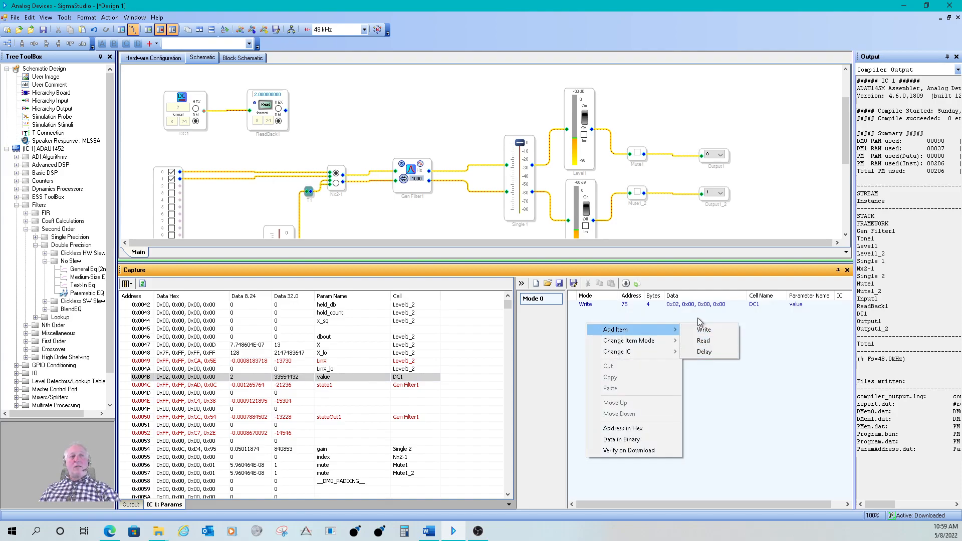
left_click(576, 326)
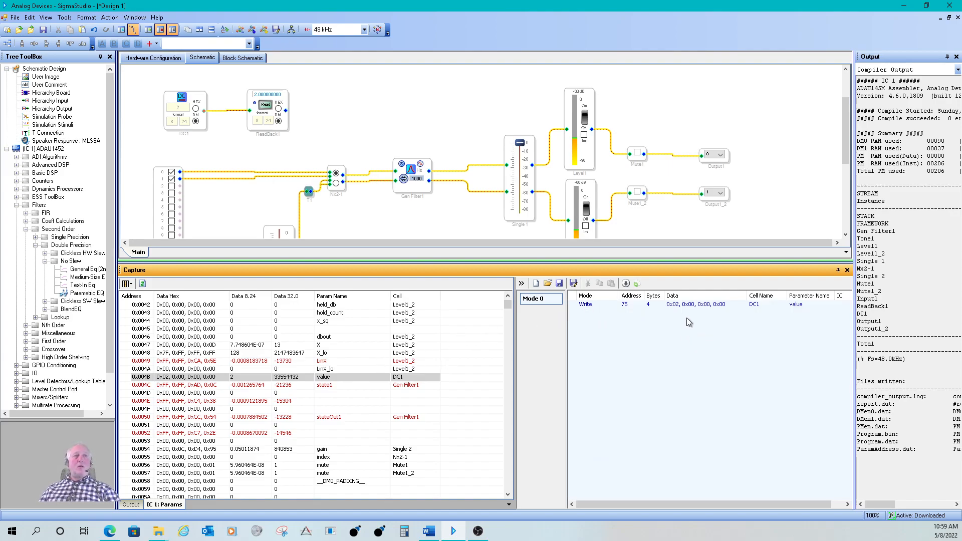
- Change the data of the sequence's DC1 write item to 0x03, 0x00, 0x00, 0x00
left_click(678, 307)
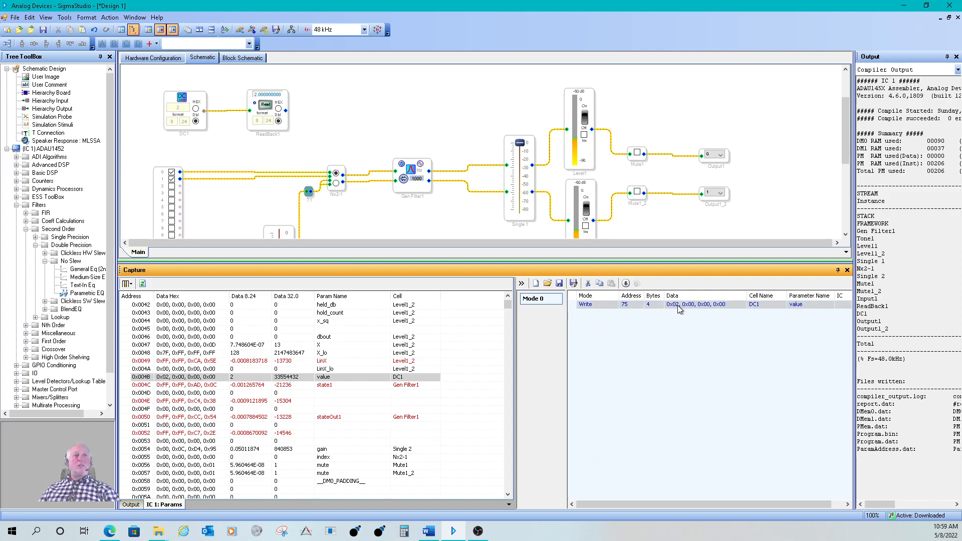
left_click(677, 305)
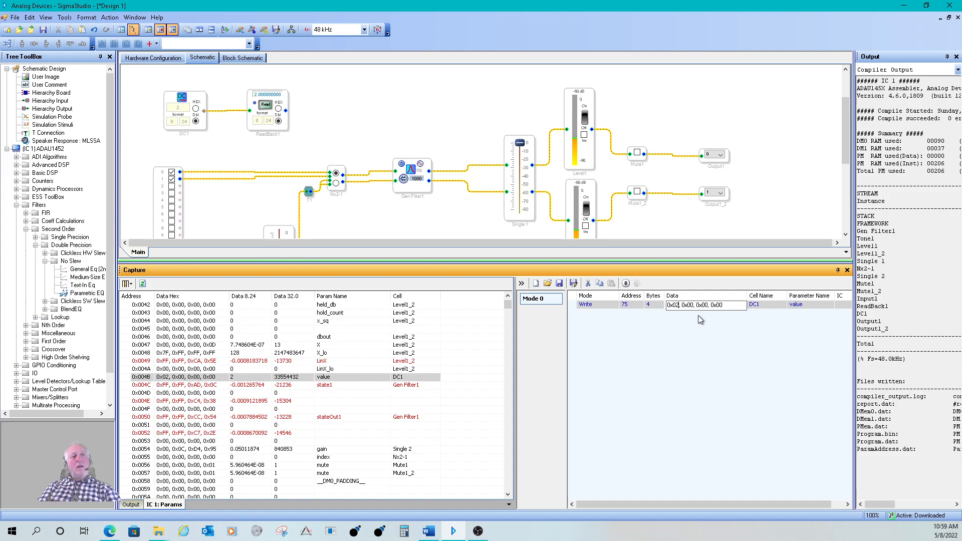
key("BackSpace")
type("3")
key("Return")
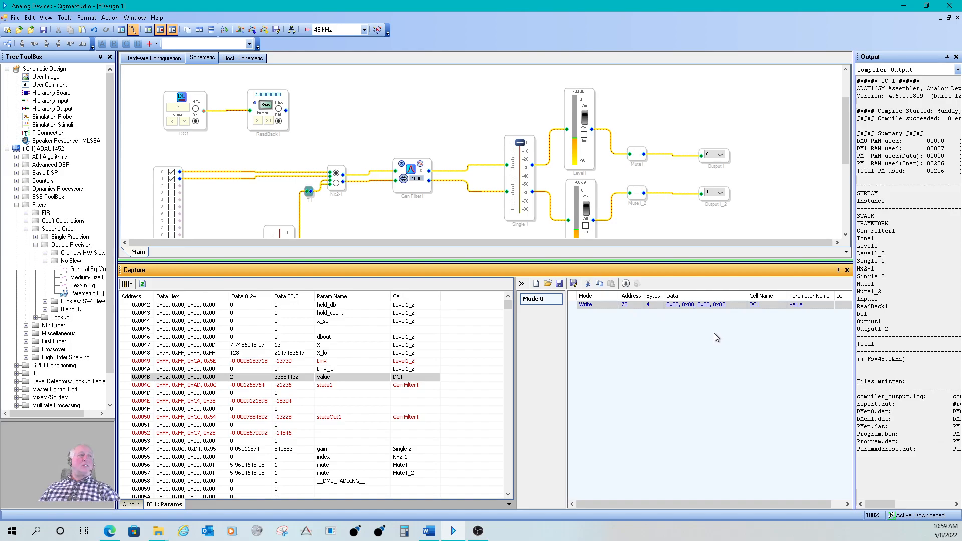
- Clear the capture log and write the Mode 0 sequence to the DSP
left_click(131, 506)
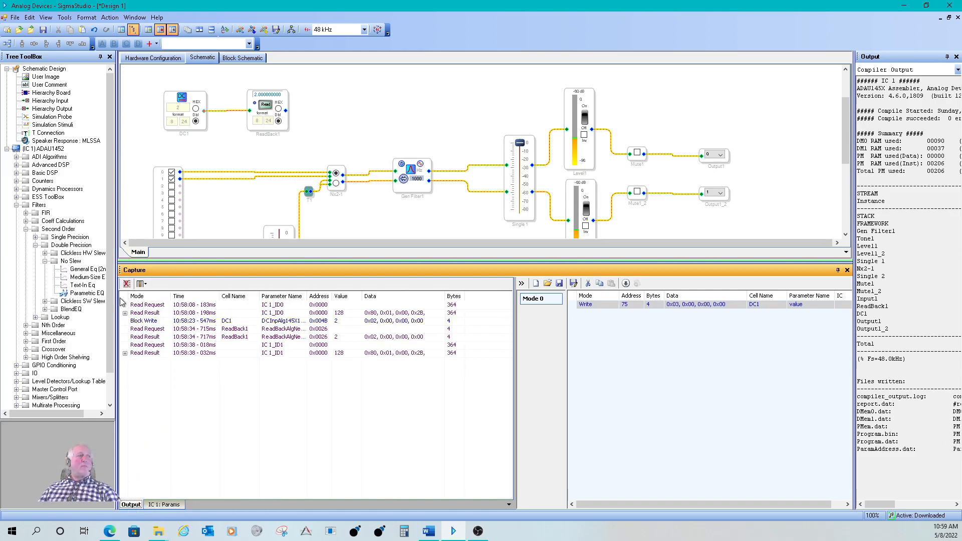
left_click(126, 284)
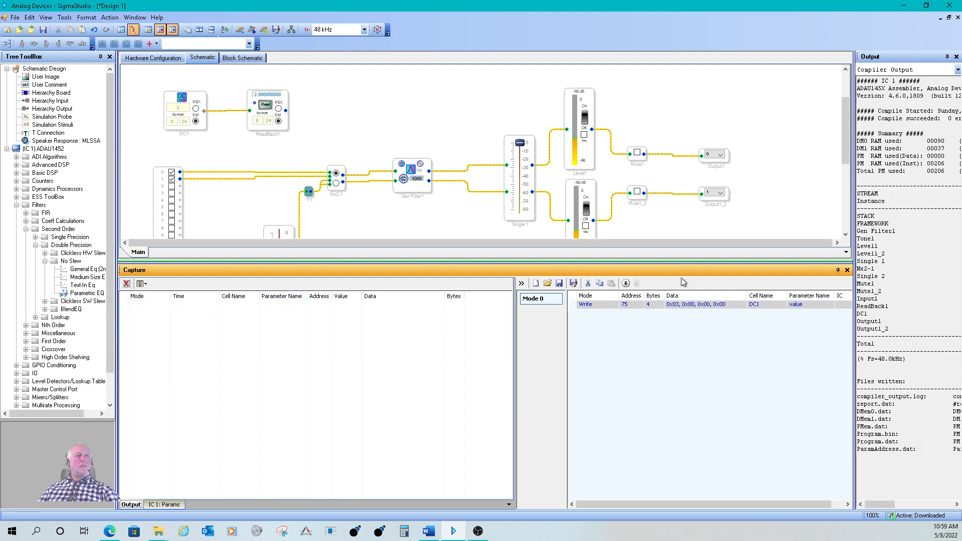
left_click(626, 283)
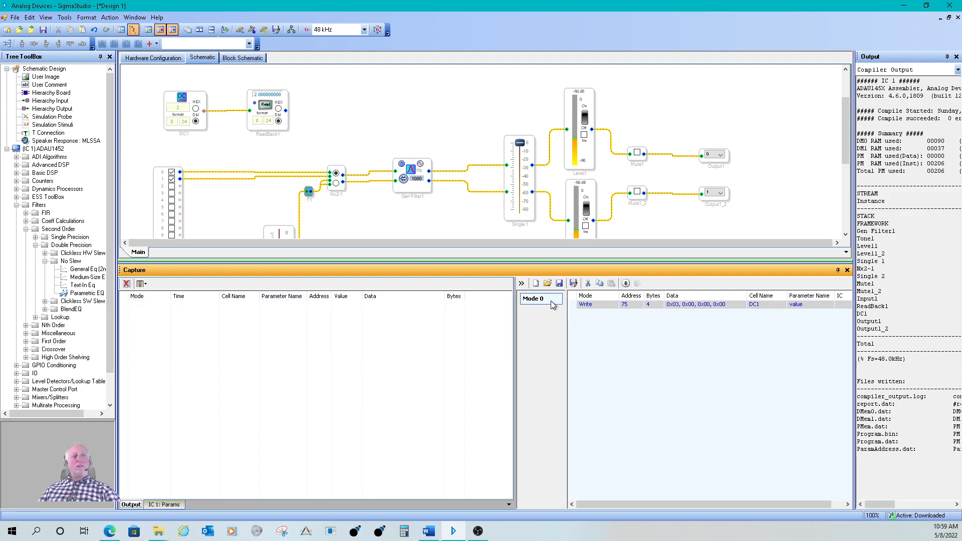
left_click(627, 285)
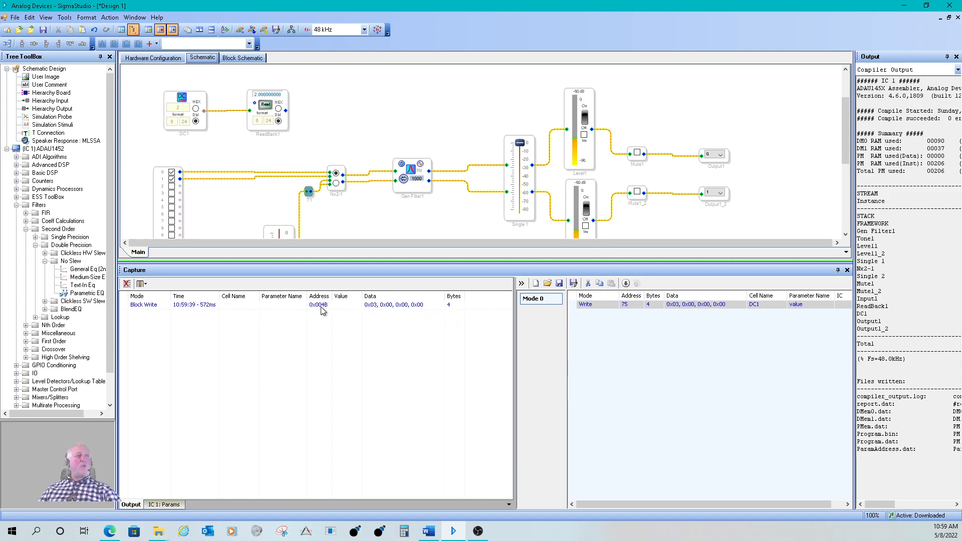
- Check the DC1 value in the IC 1 parameter table and read it back through the ReadBack1 block
left_click(162, 505)
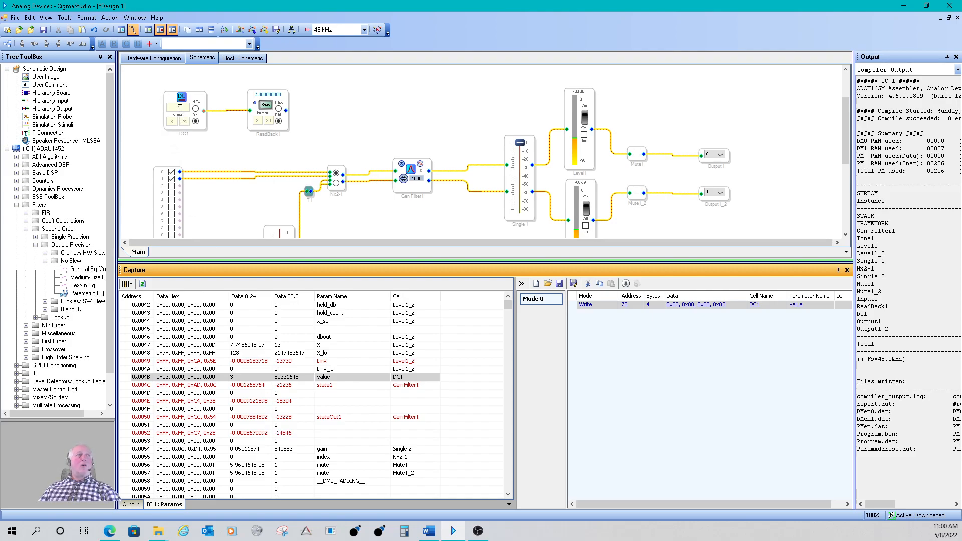
left_click(265, 107)
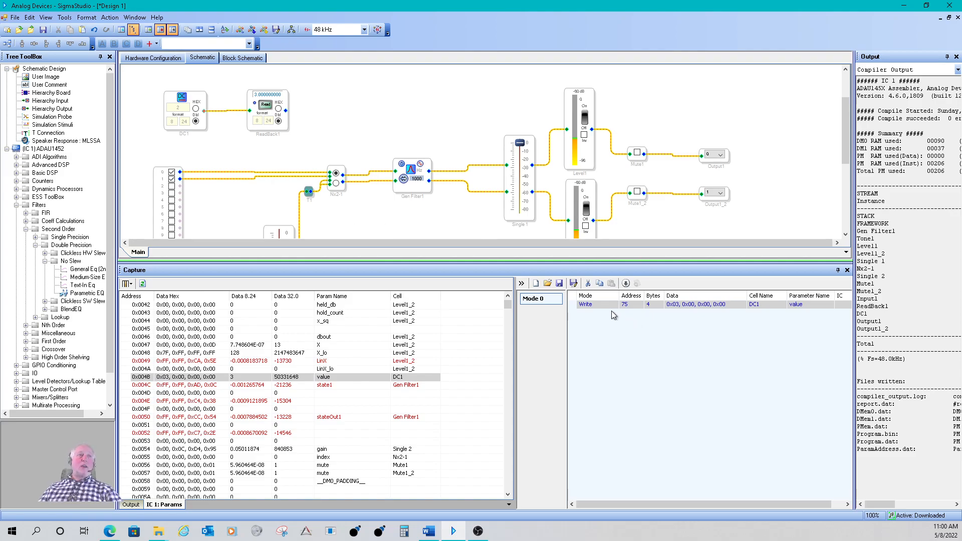
- Add a second mode to the capture sequence
right_click(552, 324)
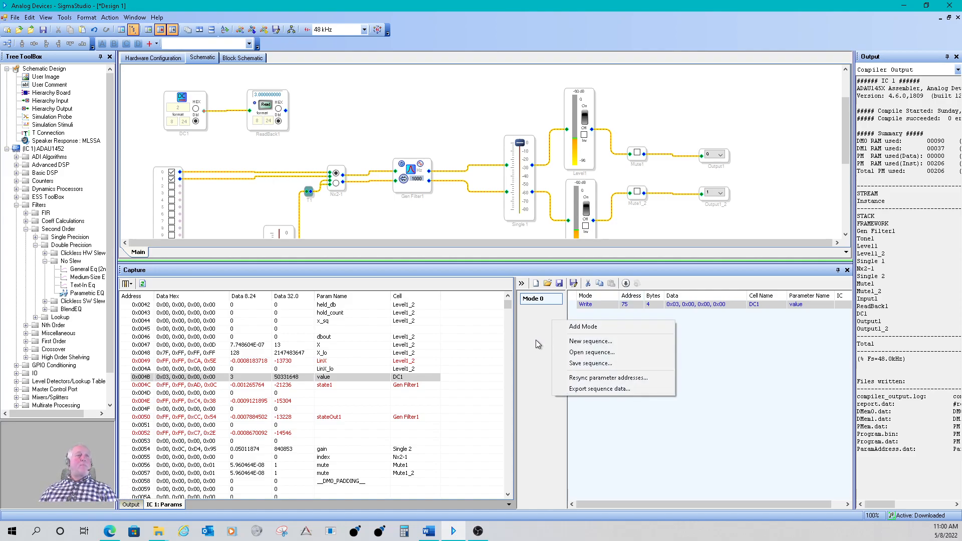
left_click(568, 327)
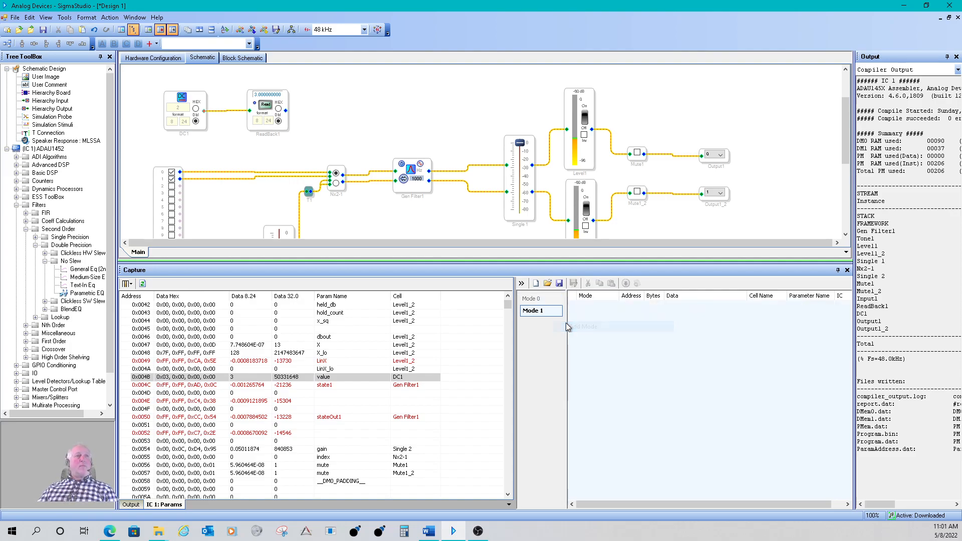
- Try to copy the DC1 write item from Mode 0 into Mode 1
left_click(538, 299)
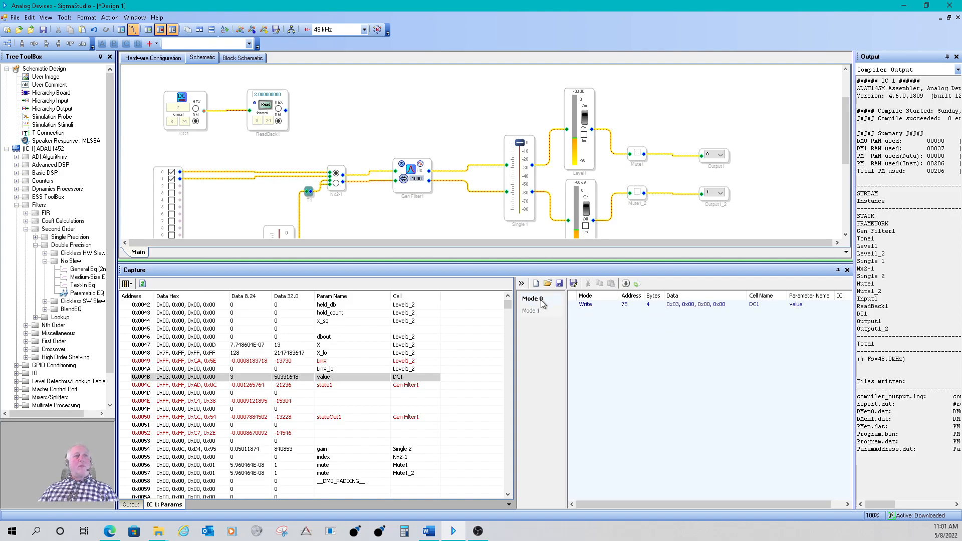
left_click(592, 307)
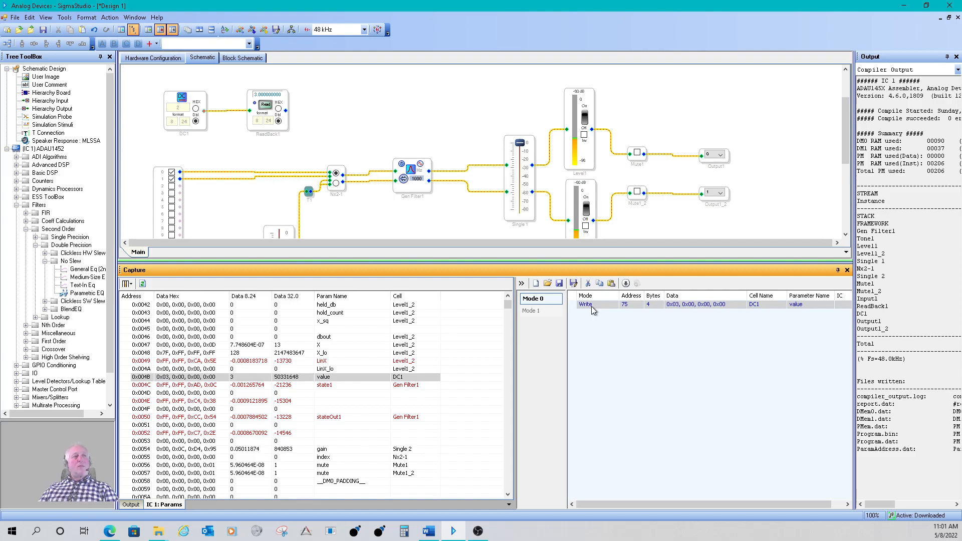
right_click(593, 311)
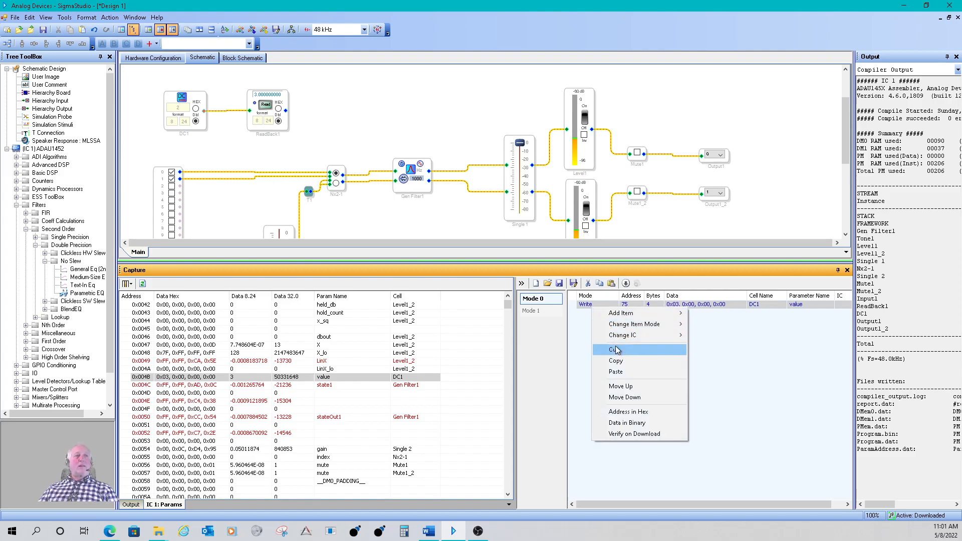
left_click(580, 332)
left_click(540, 312)
key("ctrl+v")
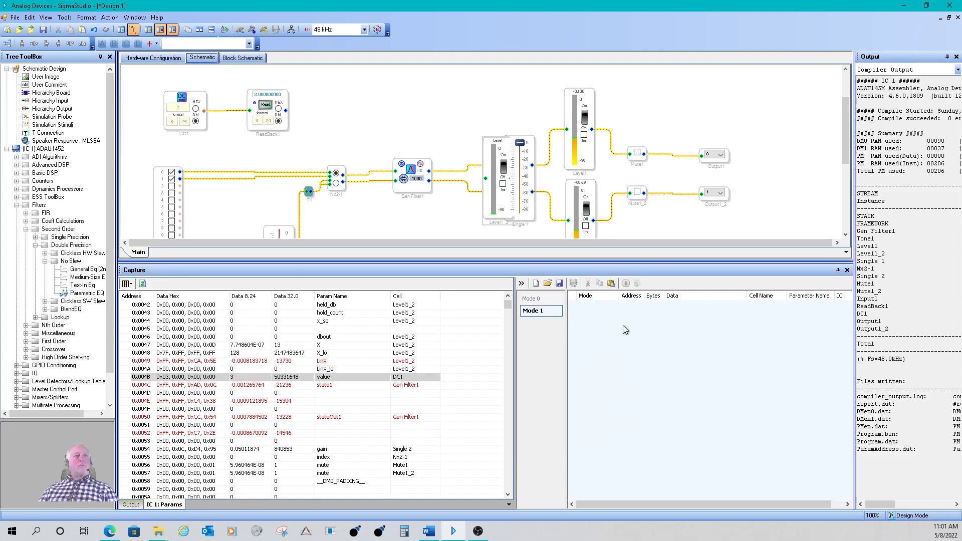
- Delete the Single 1 volume block, wire Gen Filter1's first output to the pasted level detector, and move the detector up
left_click(470, 201)
scroll(470, 202, "down", 2)
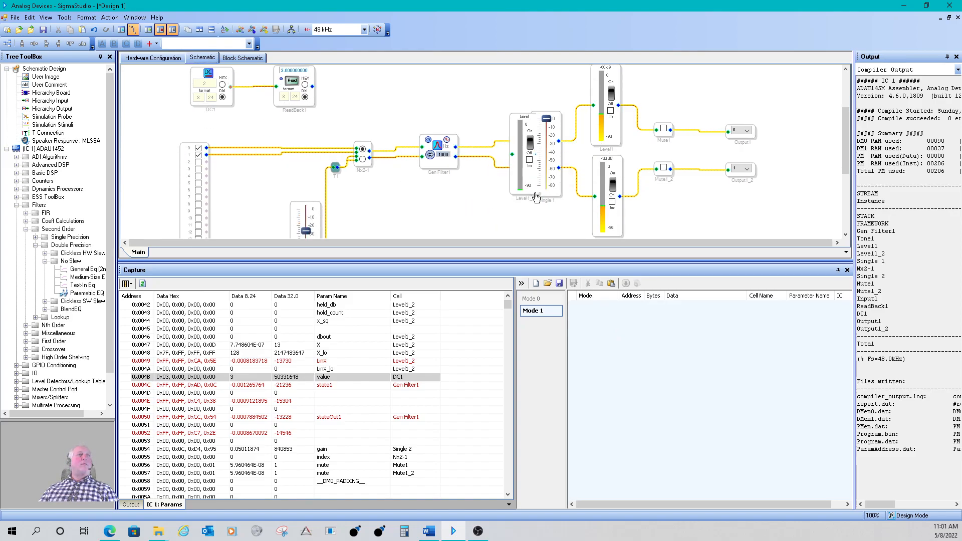
left_click(557, 196)
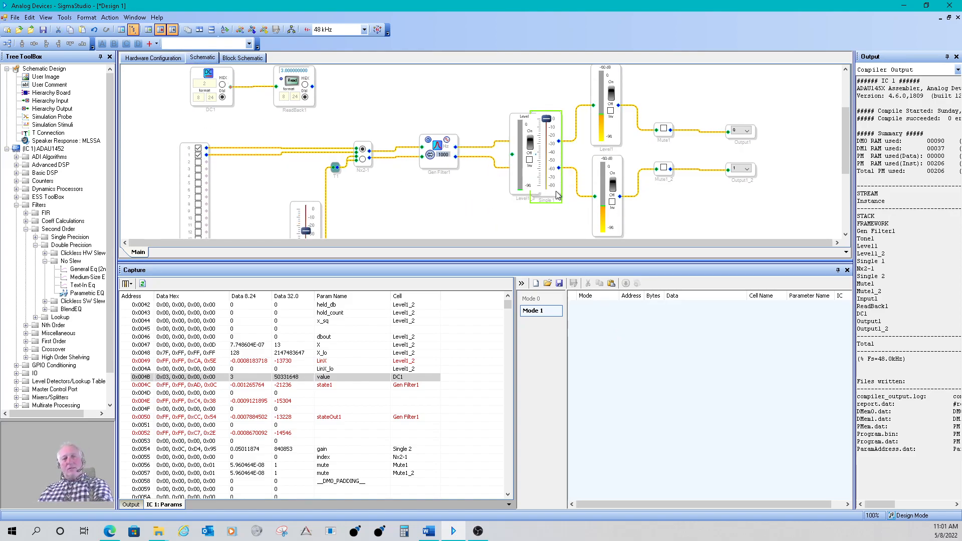
key("Delete")
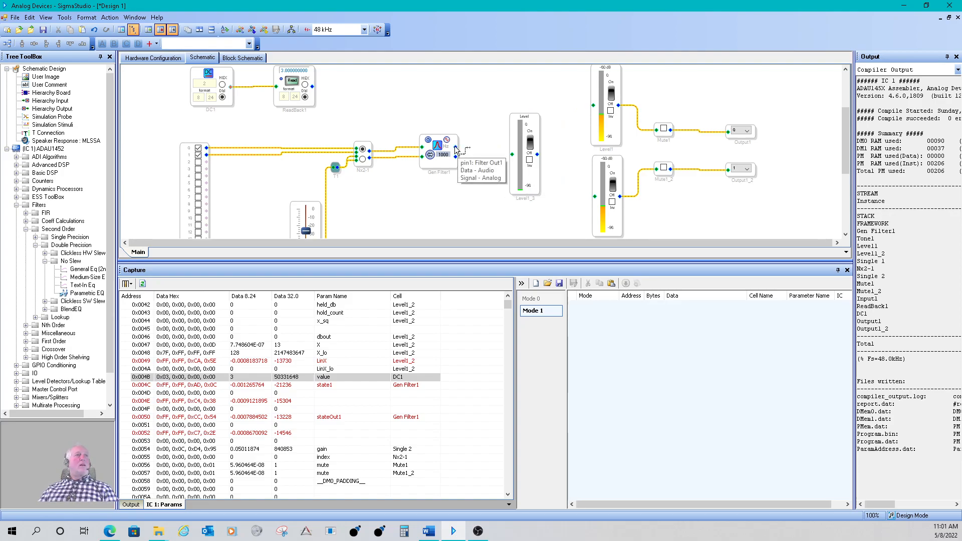
left_click_drag(456, 146, 512, 154)
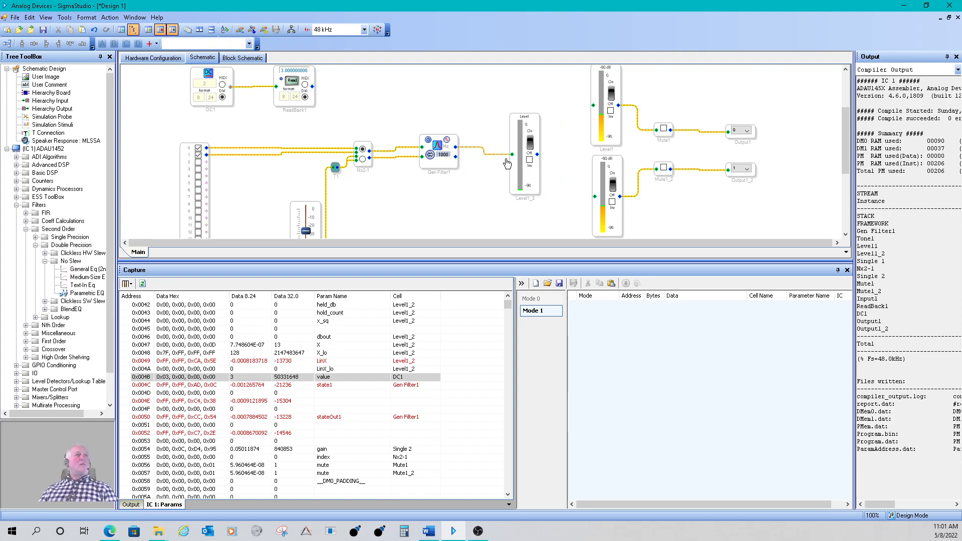
left_click_drag(536, 195, 528, 152)
- Delete the pasted level detector and undo the recent schematic edits until the Single 1 volume block and its wiring are restored
scroll(541, 185, "down", 4)
scroll(541, 189, "up", 2)
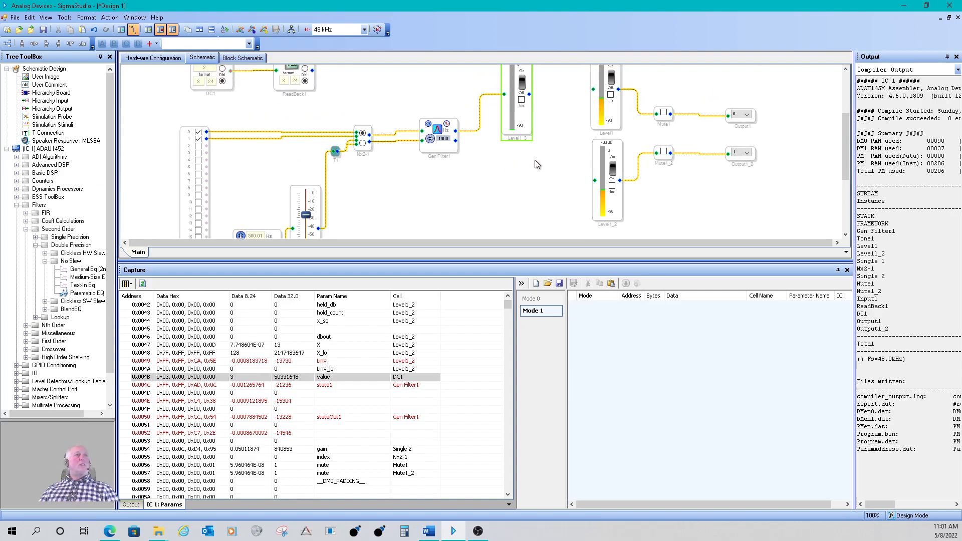
scroll(554, 186, "up", 4)
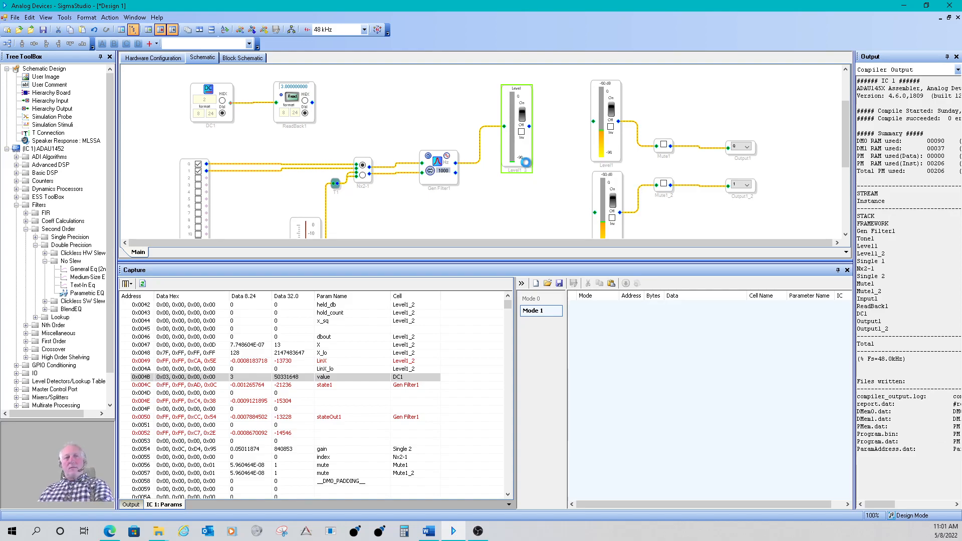
key("Delete")
scroll(529, 175, "down", 5)
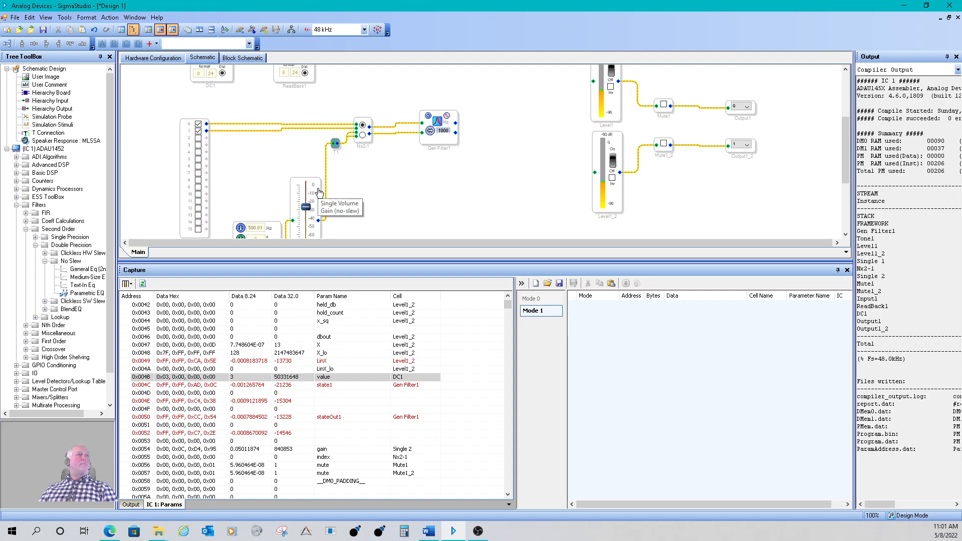
left_click(94, 30)
left_click(94, 30)
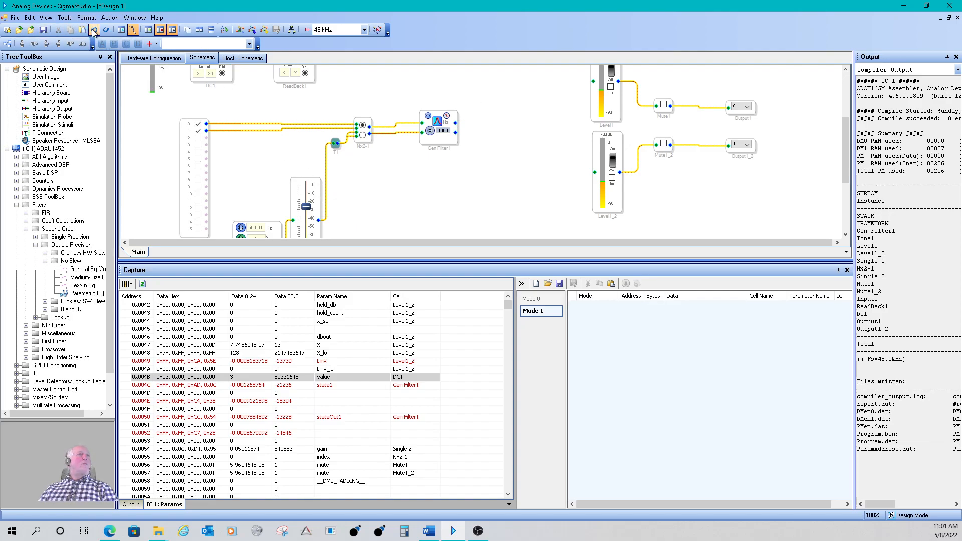
left_click(94, 30)
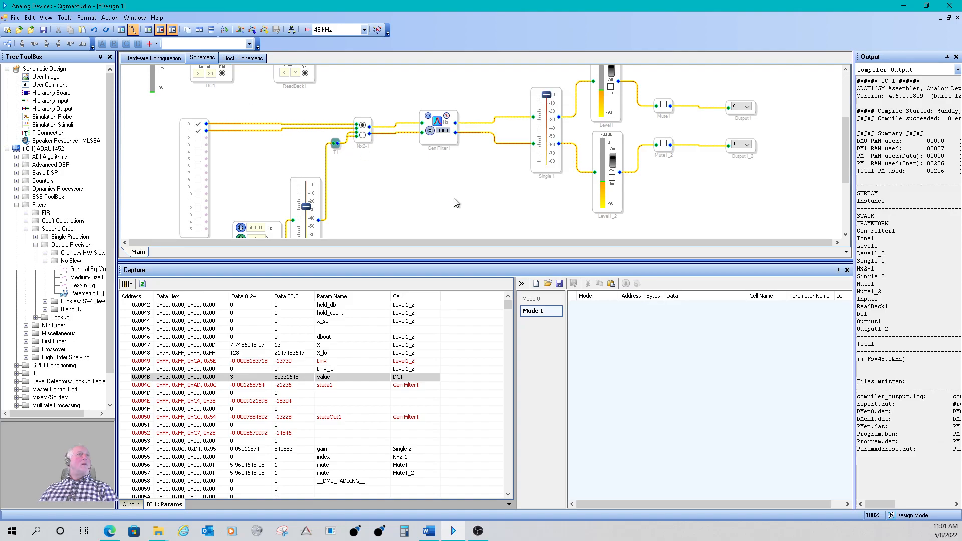
- Copy the DC1 write item from Mode 0 and paste it into the Mode 1 sequence
left_click(615, 408)
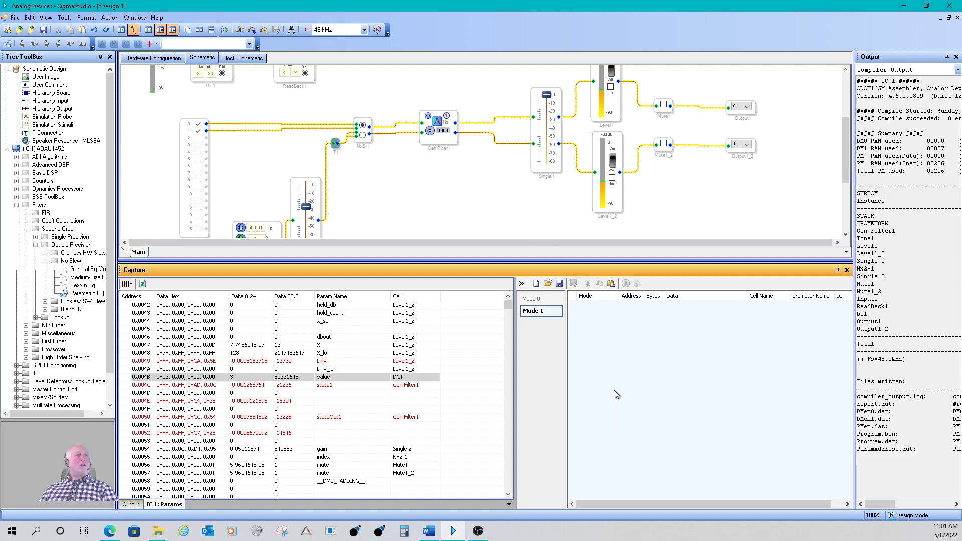
left_click(541, 299)
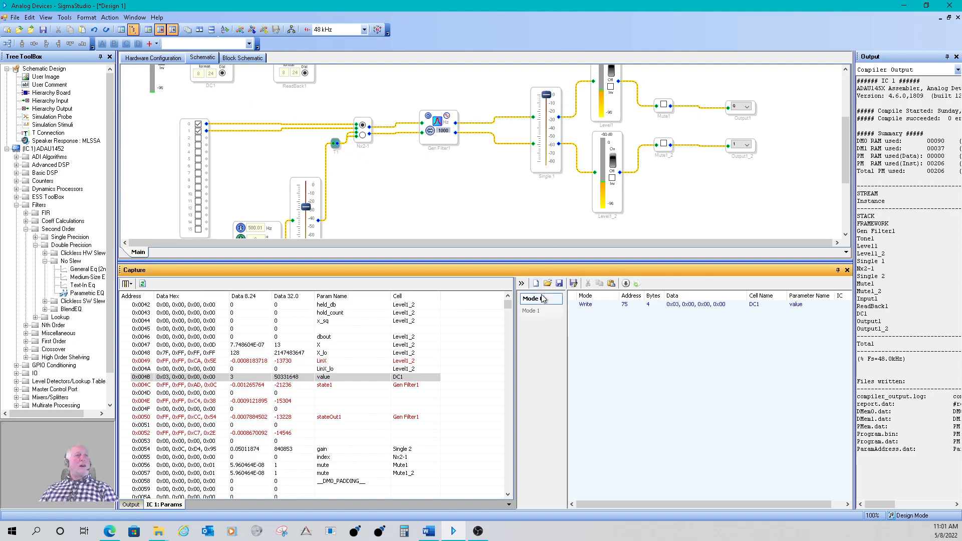
left_click(597, 307)
right_click(596, 311)
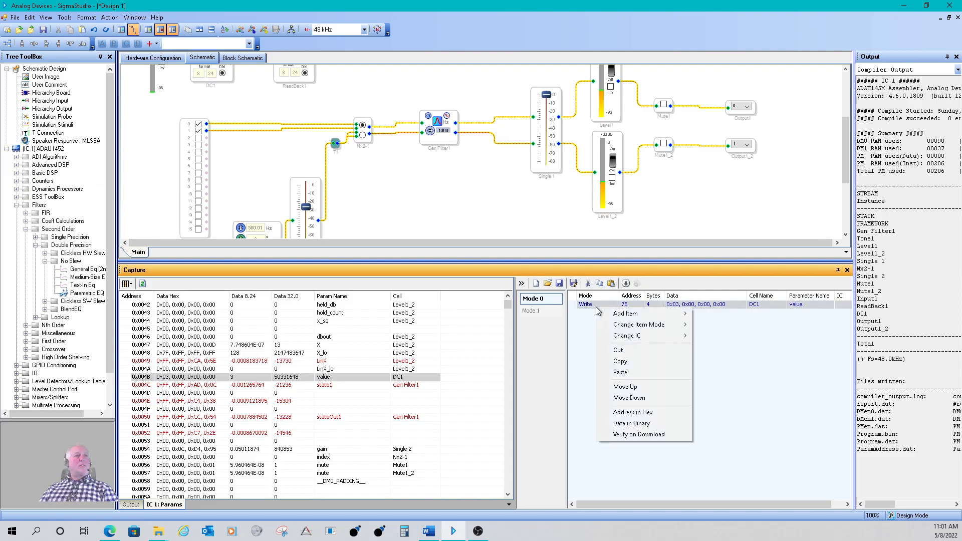
left_click(621, 361)
left_click(533, 311)
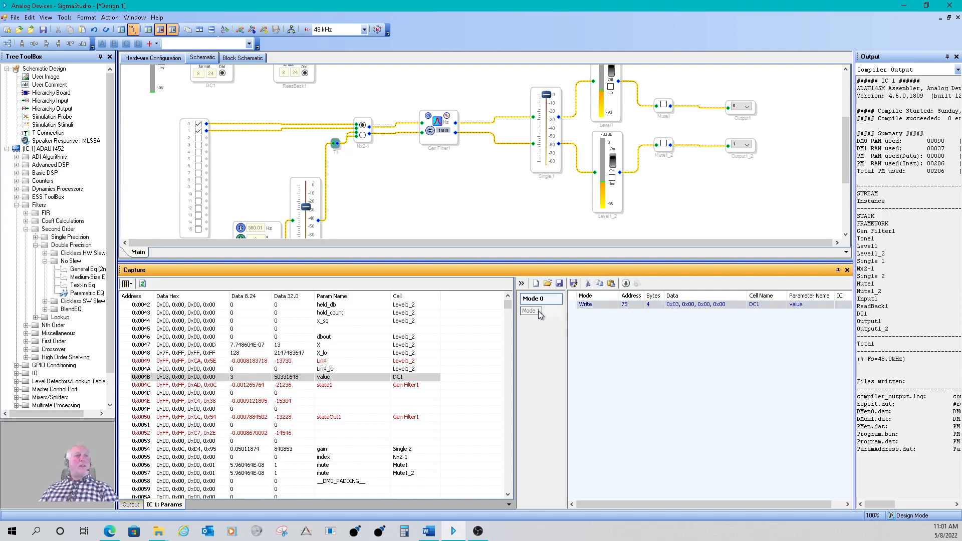
right_click(611, 337)
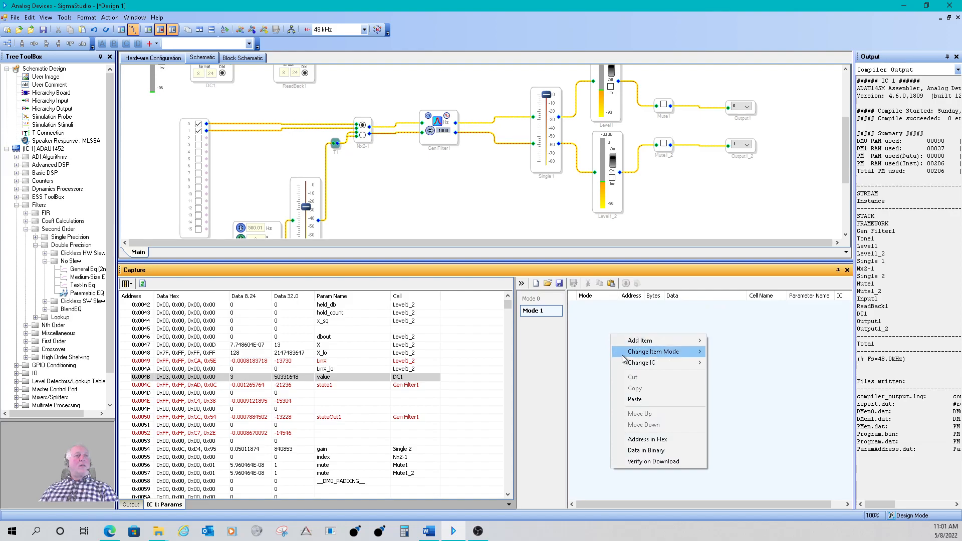
left_click(640, 400)
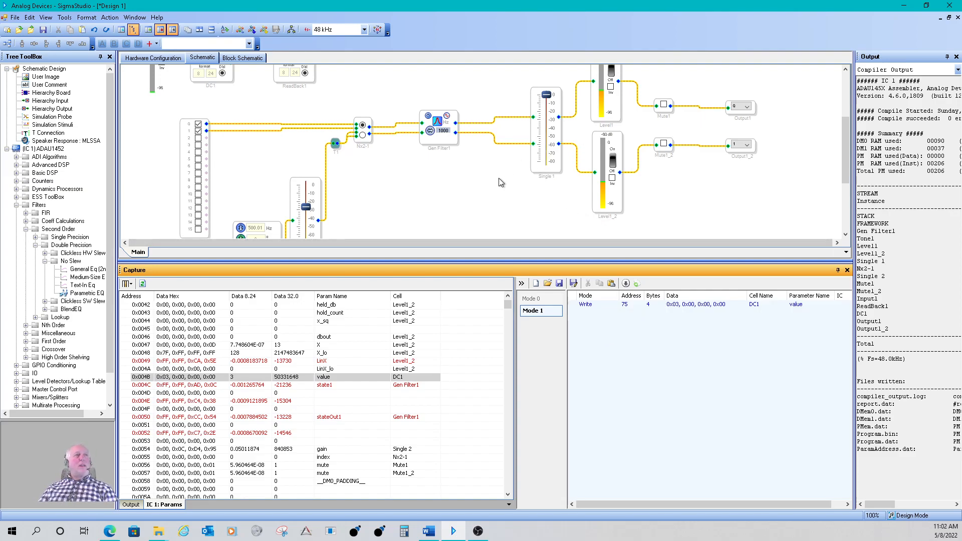
- Try to link, compile and download the project, and dismiss the link window
left_click(263, 30)
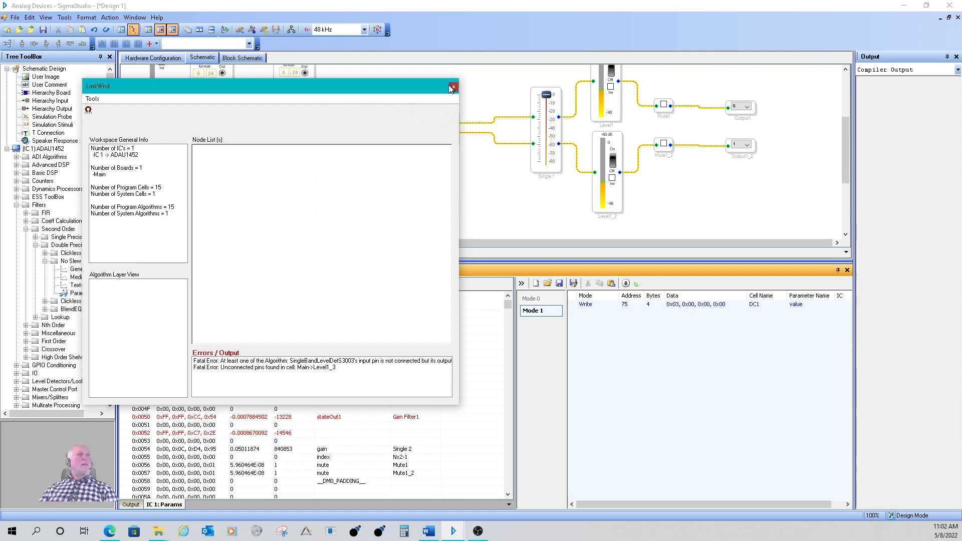
left_click(451, 88)
- Delete the unconnected Level1_3 detector from the schematic, and link, compile and download the project
scroll(474, 173, "down", 2)
scroll(471, 173, "down", 5)
scroll(481, 170, "up", 6)
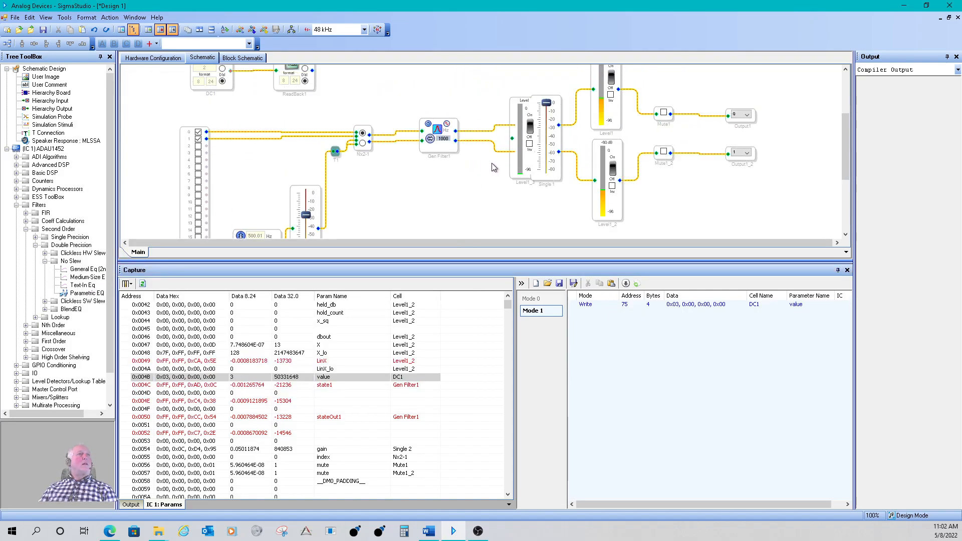
left_click_drag(516, 175, 477, 210)
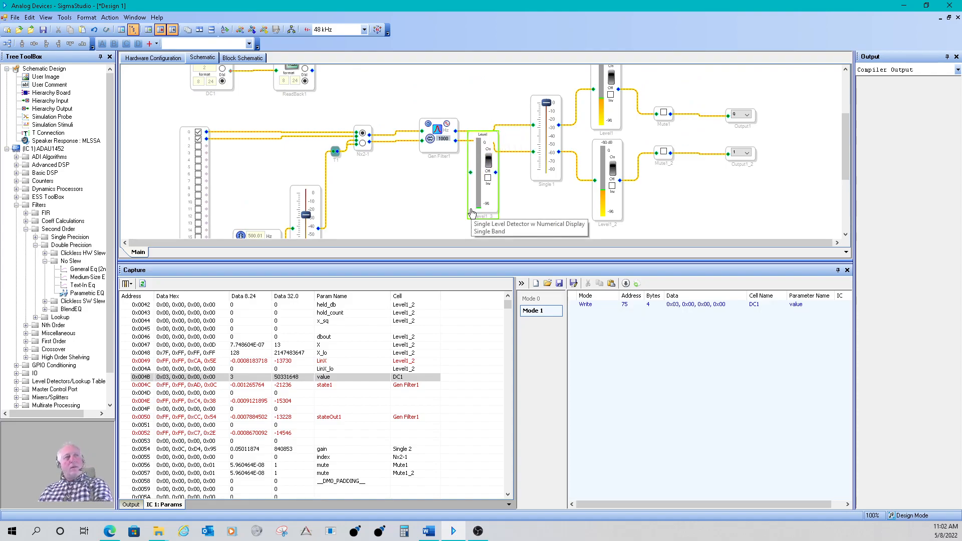
key("Delete")
scroll(460, 196, "down", 5)
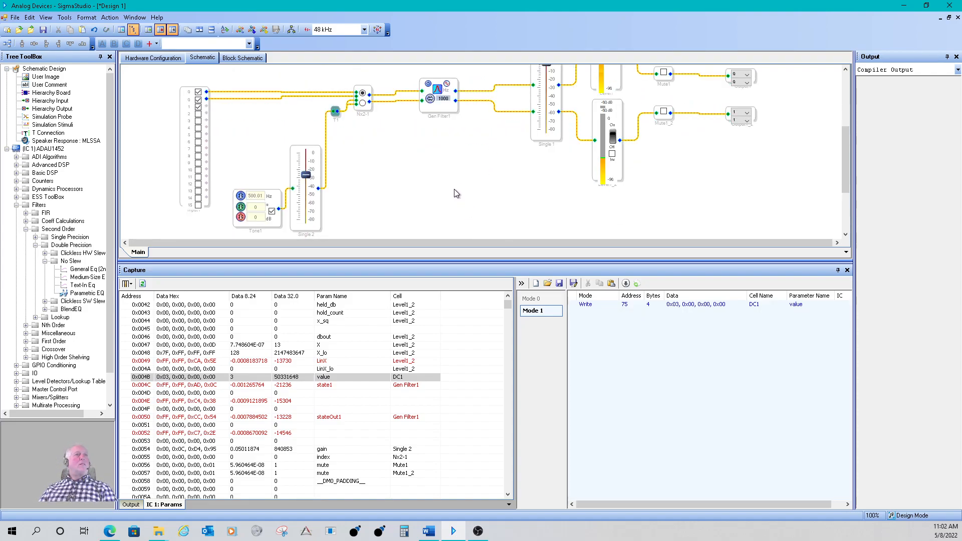
scroll(454, 189, "up", 6)
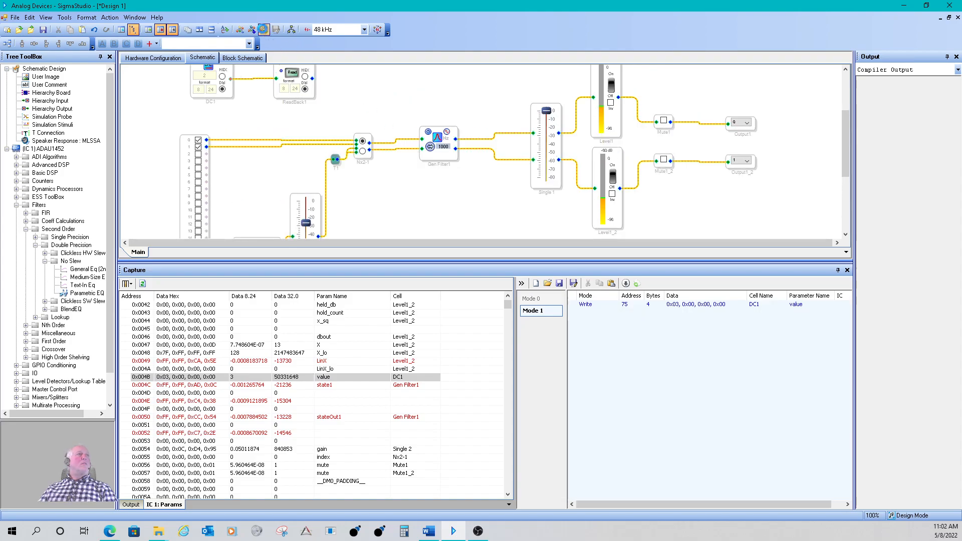
left_click(262, 29)
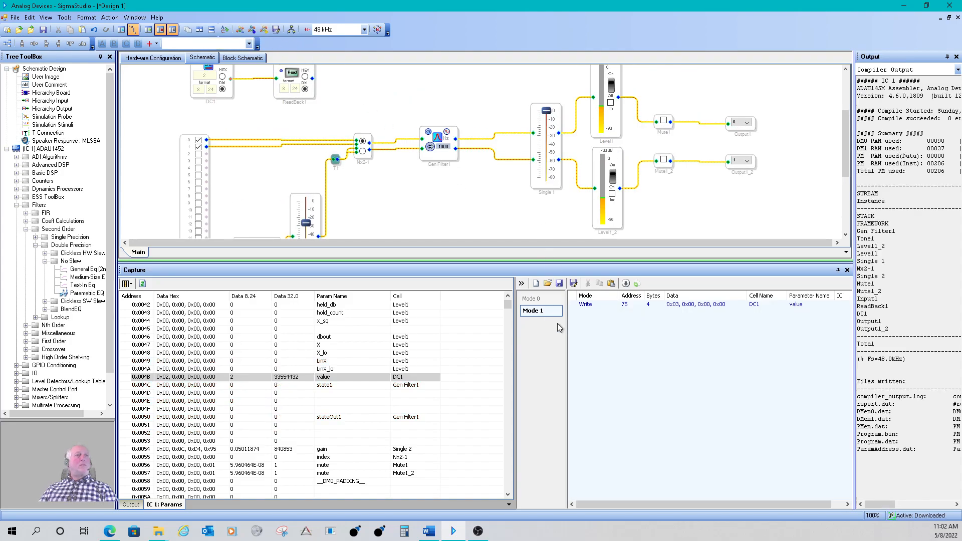
- Set the data of Mode 1's DC1 write item to 0x06, 0x00, 0x00, 0x00
left_click(534, 299)
left_click(550, 312)
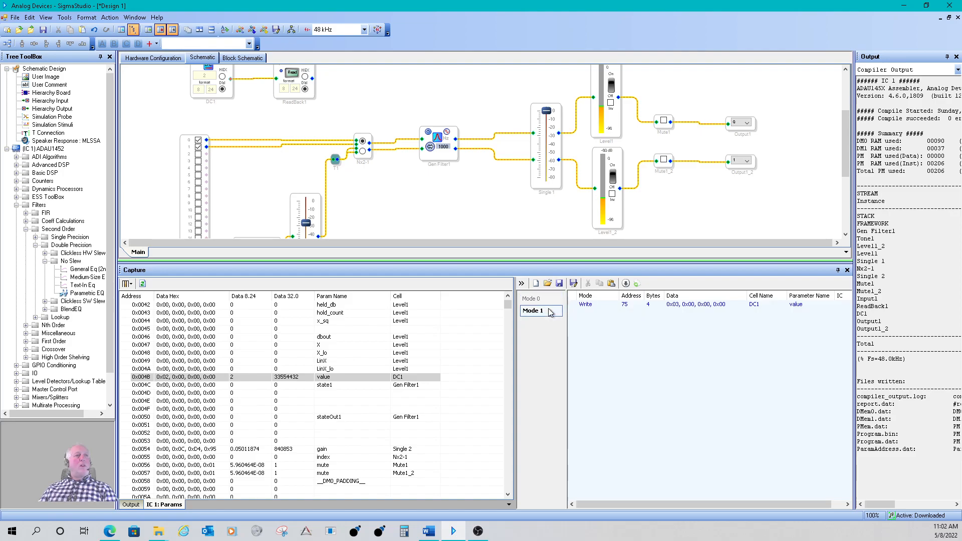
left_click(675, 305)
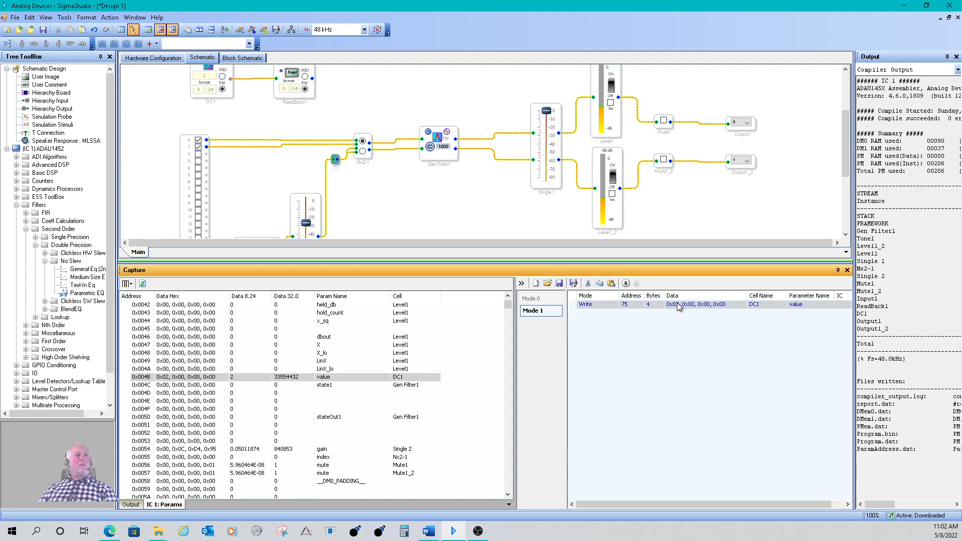
left_click(680, 306)
left_click(674, 305)
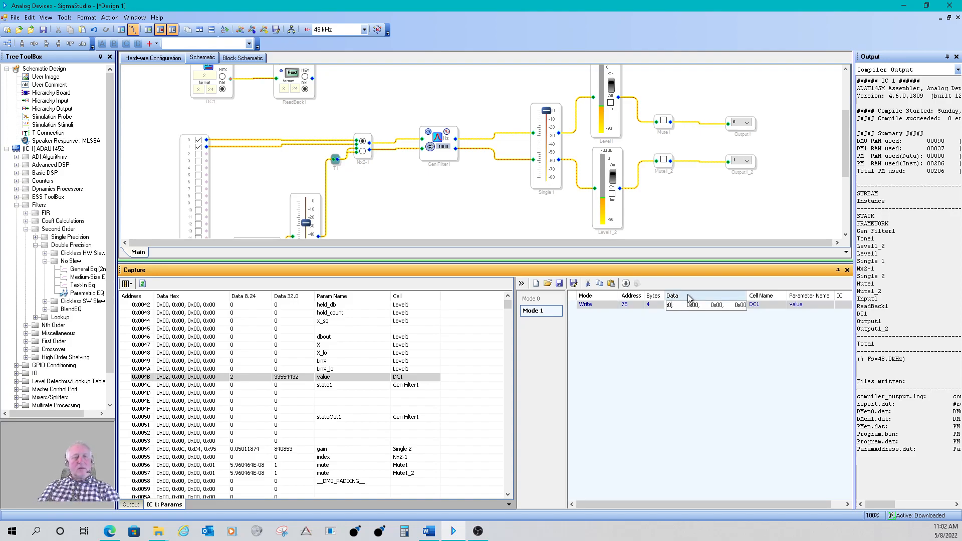
type("x06")
key("Return")
left_click(660, 345)
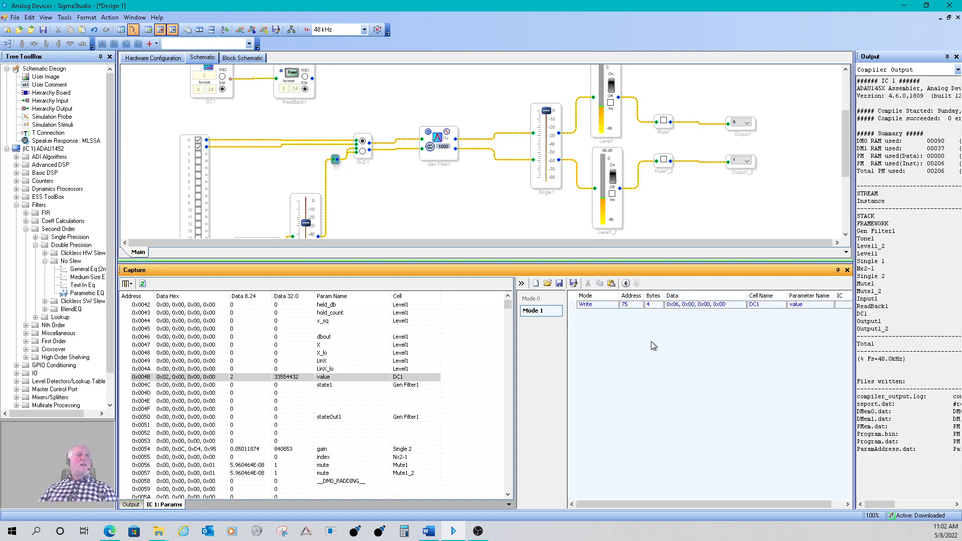
- Write the Mode 1 sequence to the DSP and read the DC1 value back through the ReadBack1 block
left_click(626, 283)
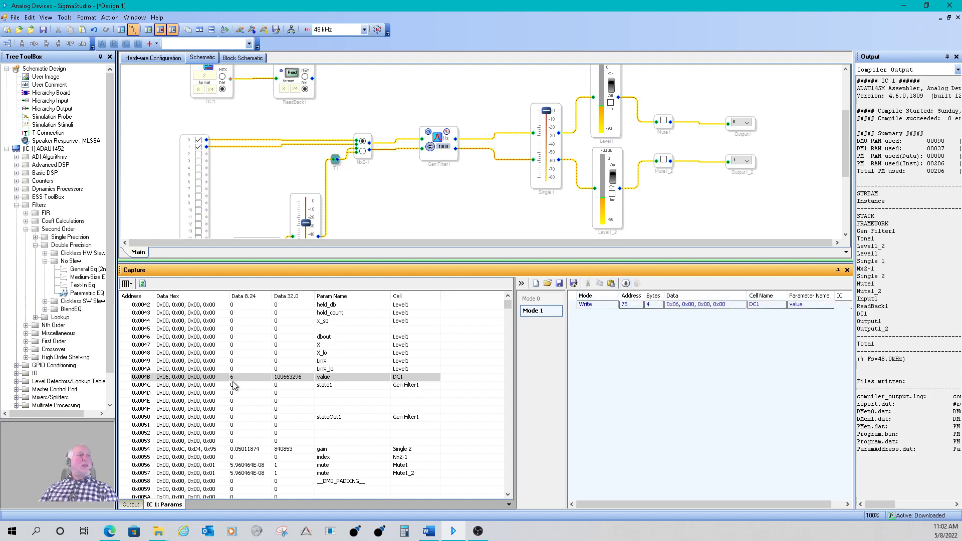
scroll(342, 121, "up", 2)
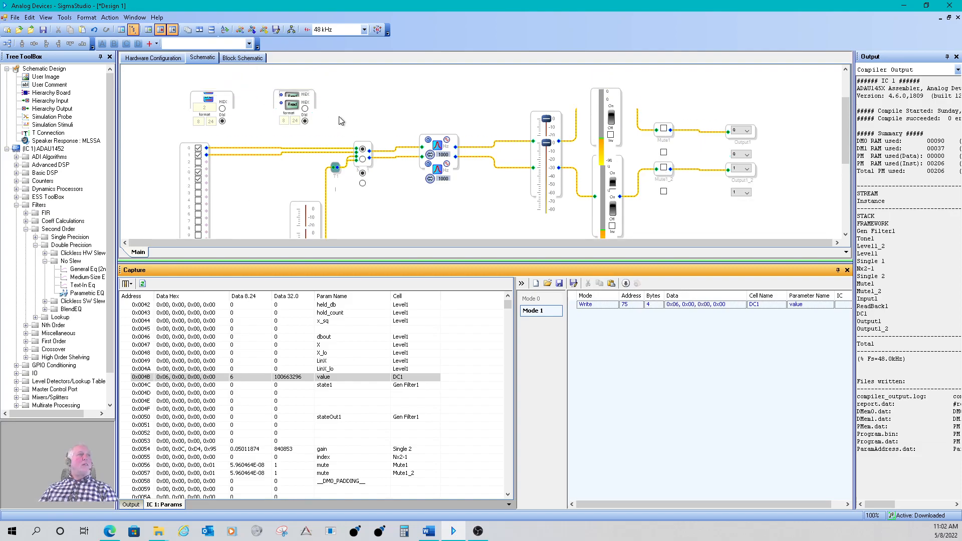
left_click(291, 104)
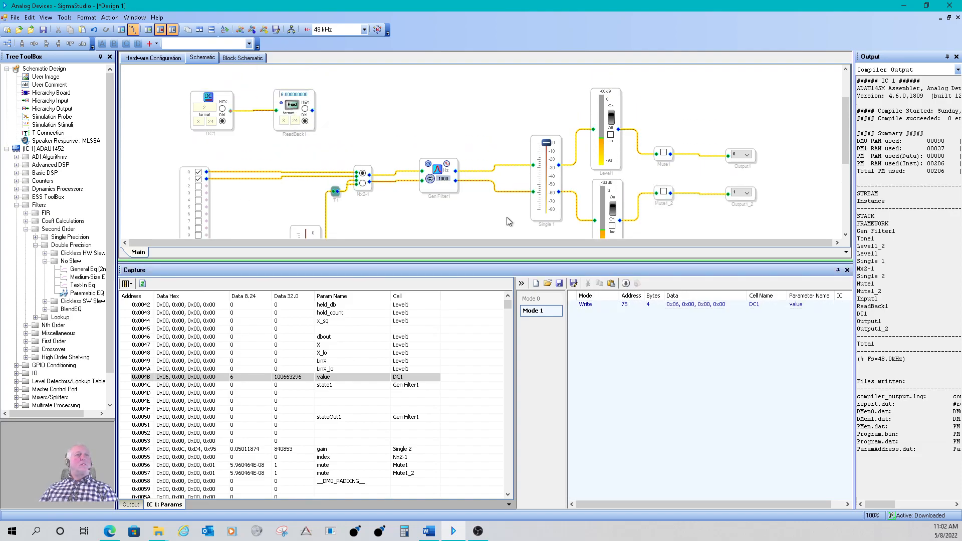
- Download the Mode 0 sequence to the hardware and rename that mode as DC to 3
left_click(534, 299)
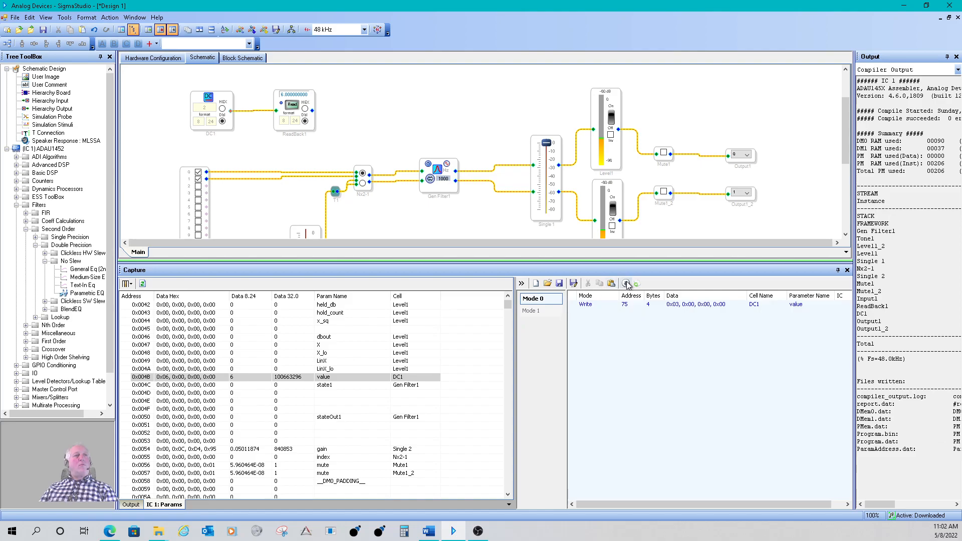
left_click(627, 284)
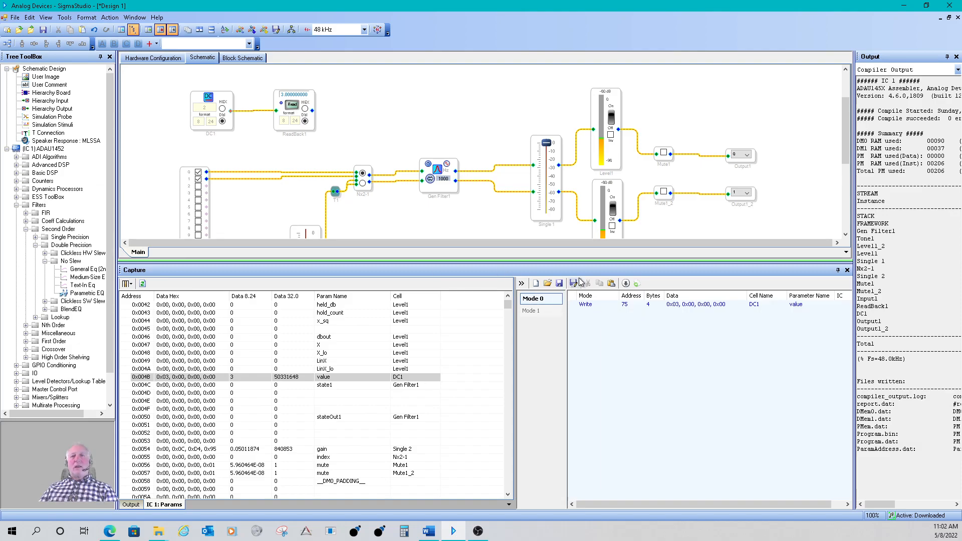
right_click(535, 303)
left_click(556, 307)
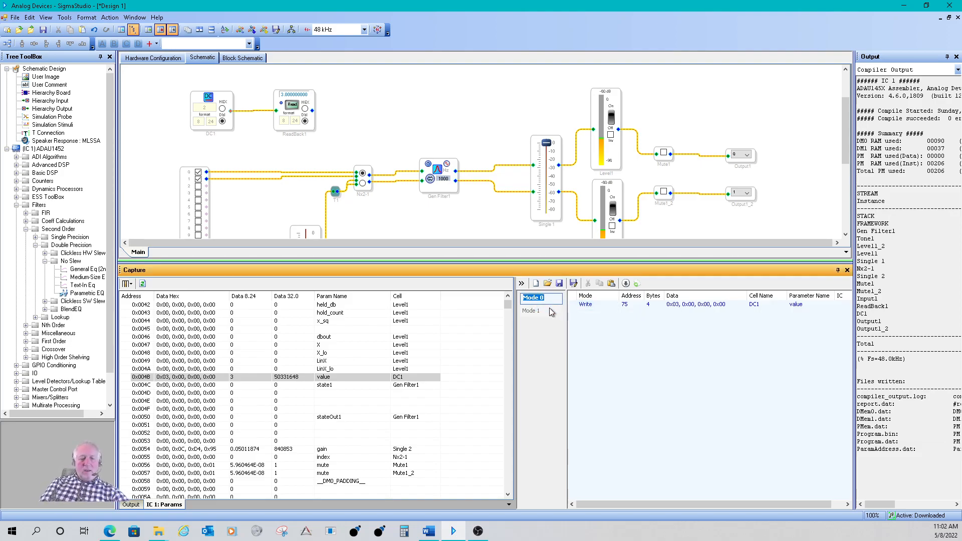
type("DC to 3")
key("Return")
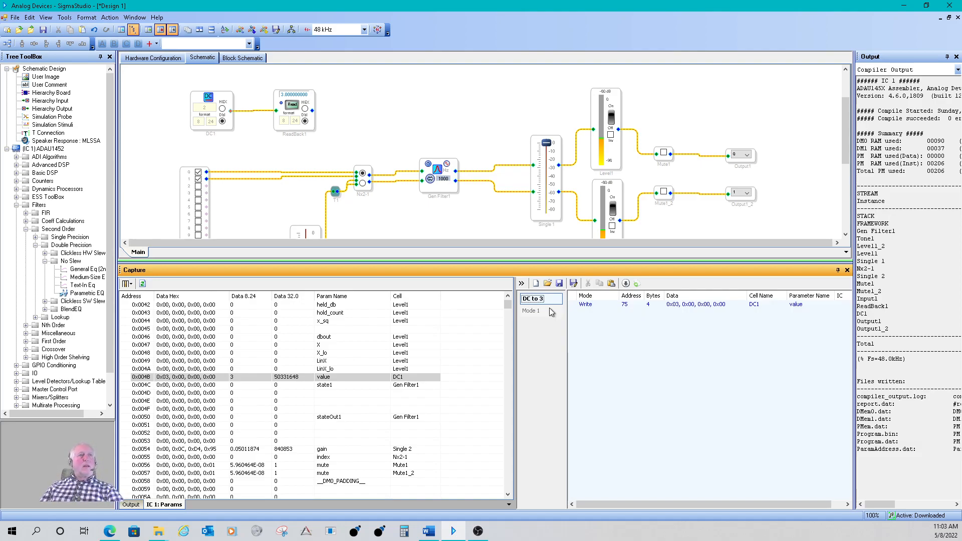
- Rename the Mode 1 sequence mode as DC to 6
left_click(550, 312)
right_click(545, 311)
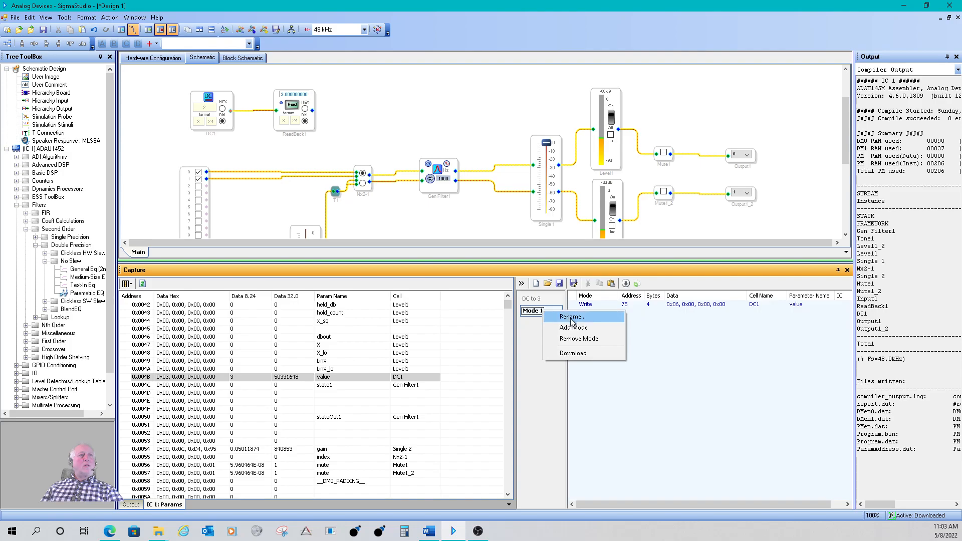
left_click(572, 316)
type("DC to 6")
key("Return")
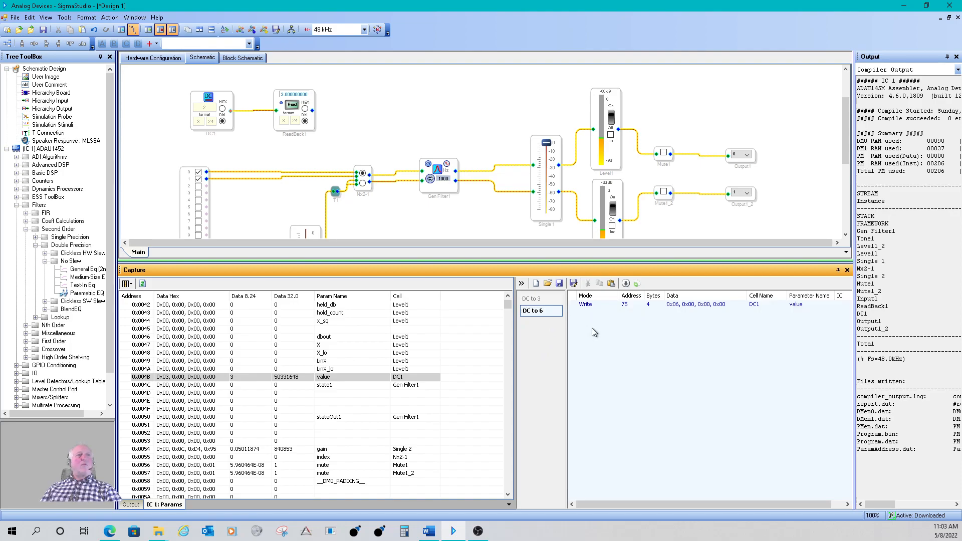
- Switch from the DC to 3 mode to the DC to 6 mode and download DC to 6 to the hardware
left_click(551, 299)
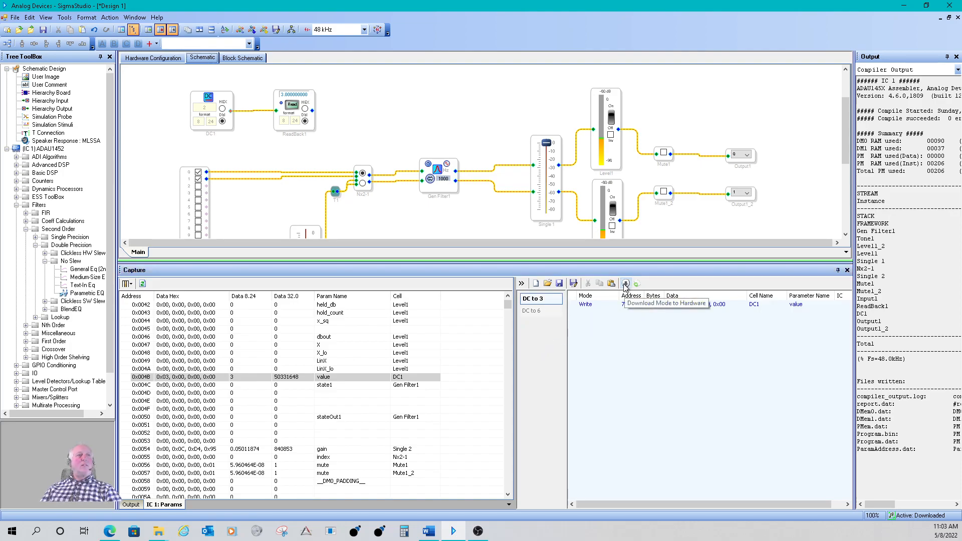
left_click(549, 312)
left_click(627, 285)
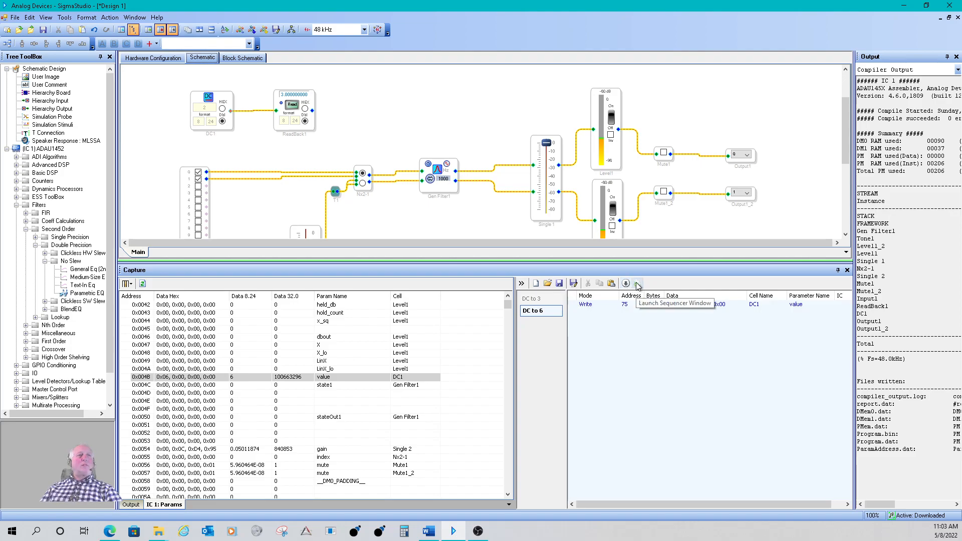
- Start saving the sequence and browse to Documents, Training Files, Video Based SigmaStudio Training, Video 5 as its destination folder
left_click(559, 284)
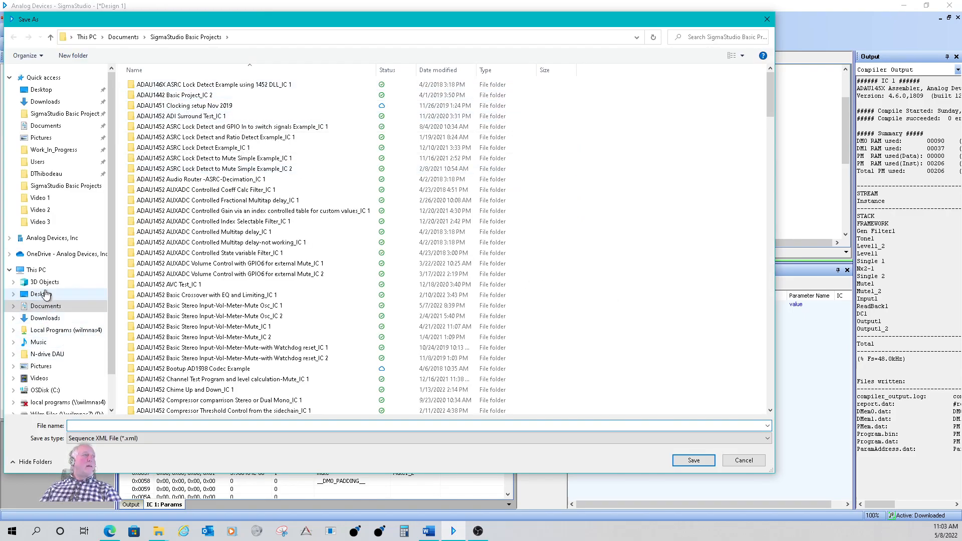
scroll(58, 351, "down", 2)
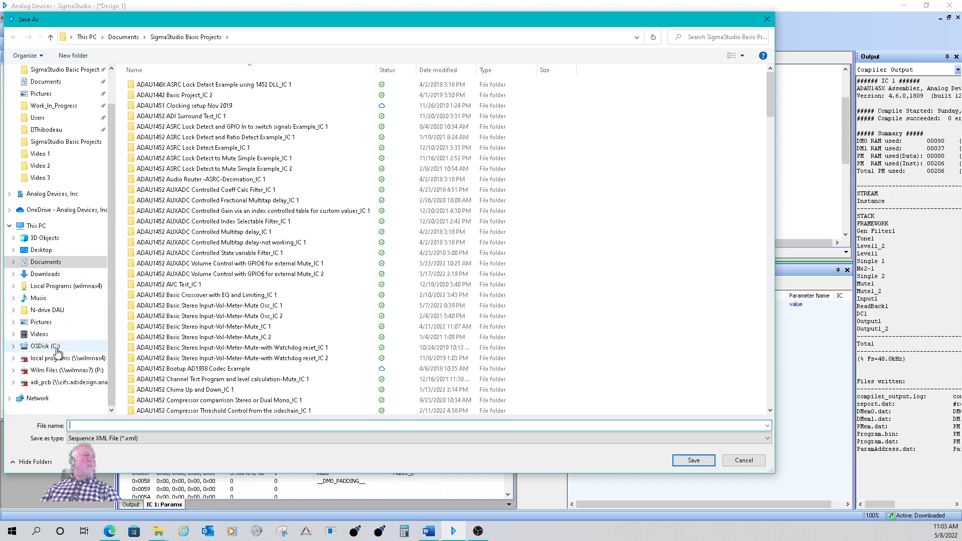
left_click(46, 276)
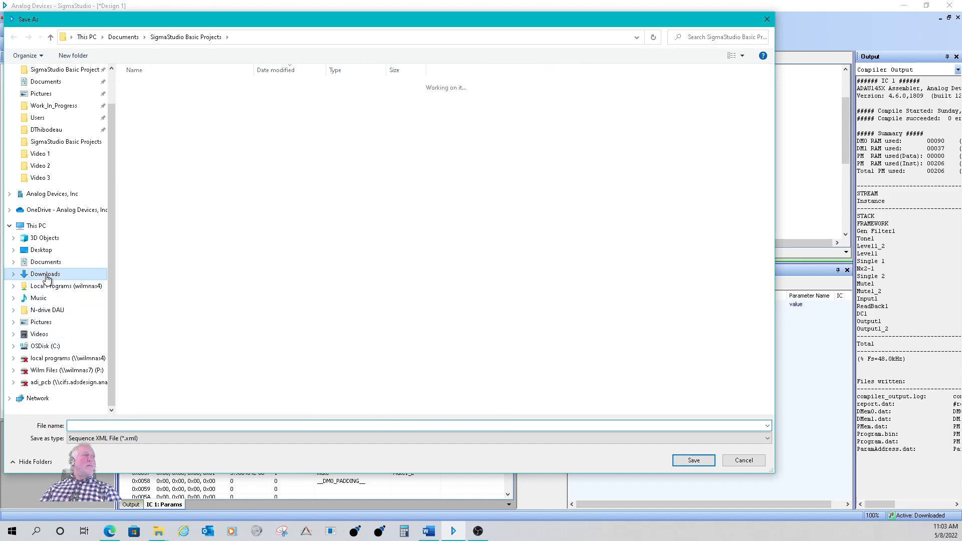
left_click(45, 263)
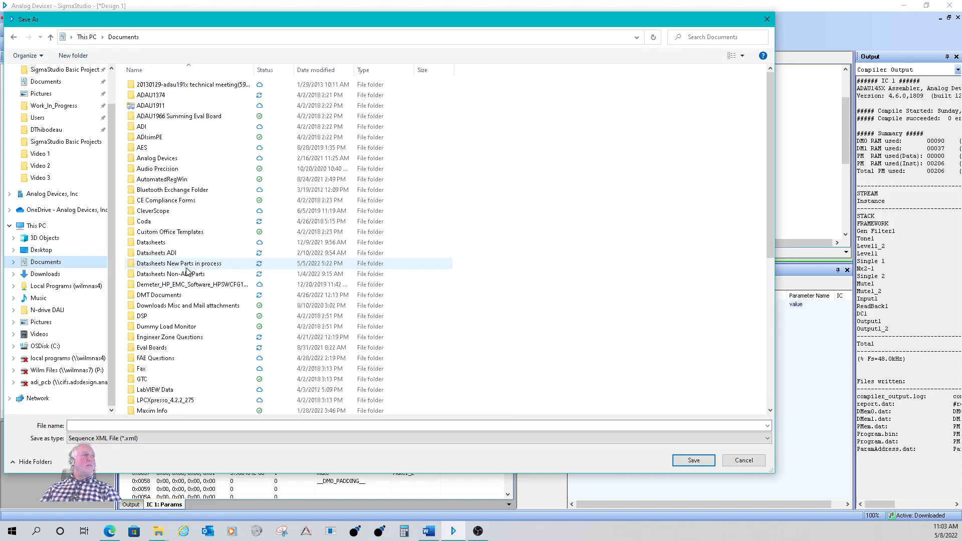
scroll(251, 273, "down", 8)
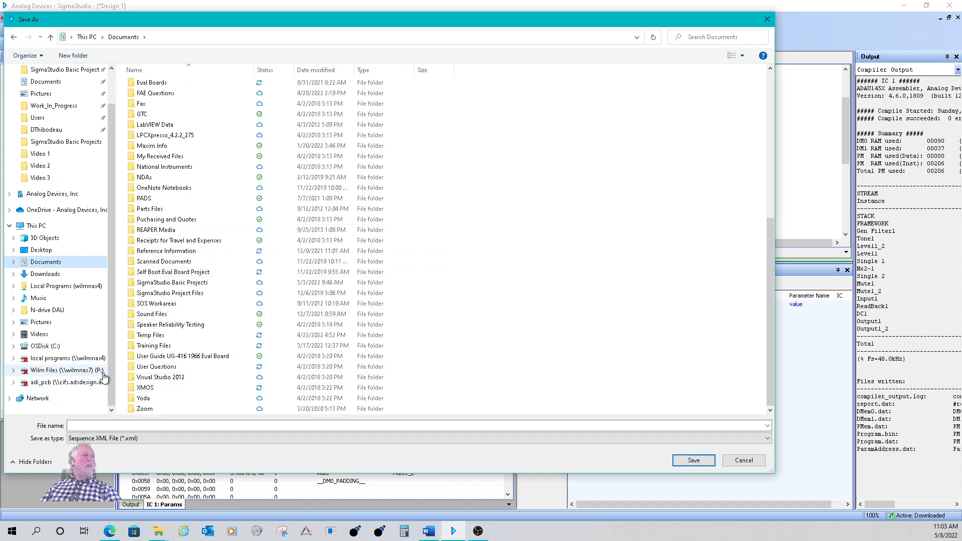
double_click(134, 349)
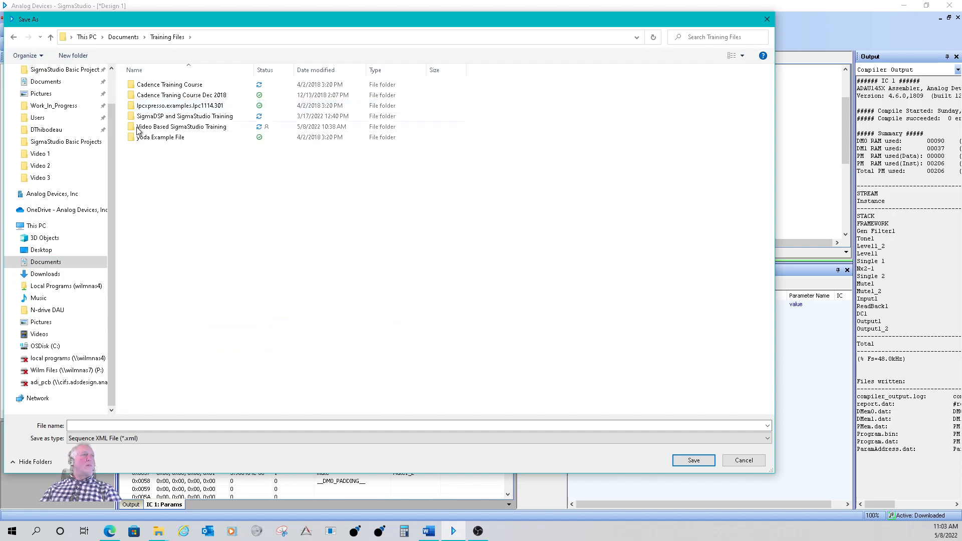
left_click(137, 129)
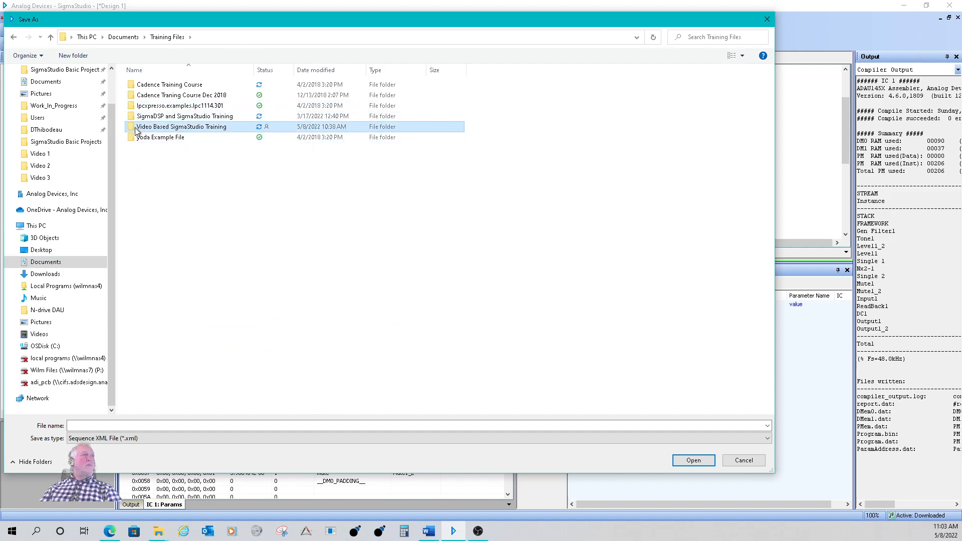
double_click(136, 128)
double_click(130, 129)
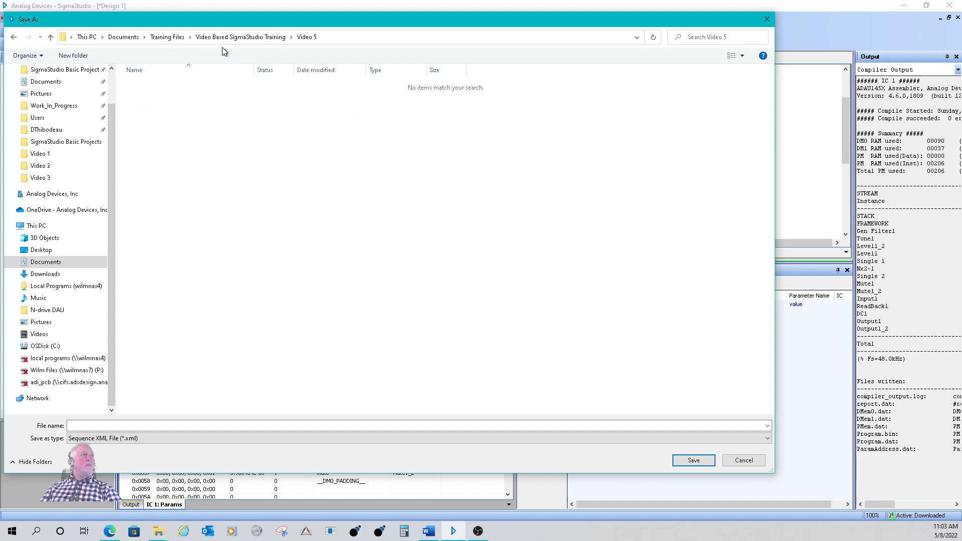
- Save the sequence in the Video 5 folder as an XML file named XML Sequence file
left_click(607, 426)
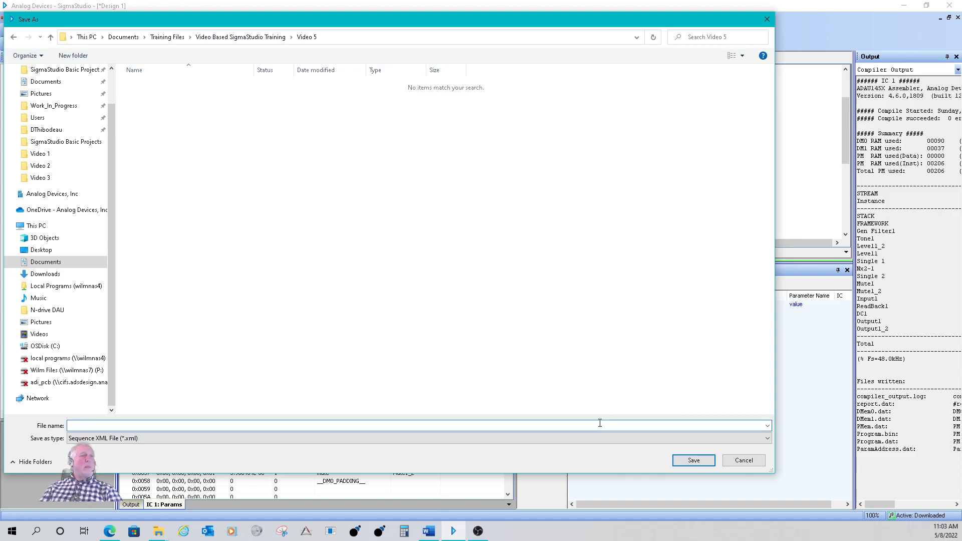
type("XML")
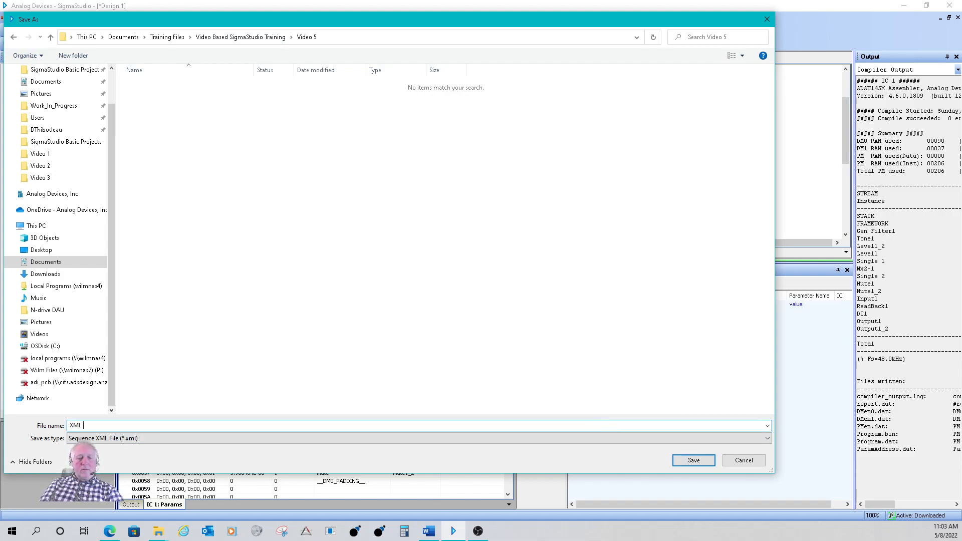
type(" Sequence file")
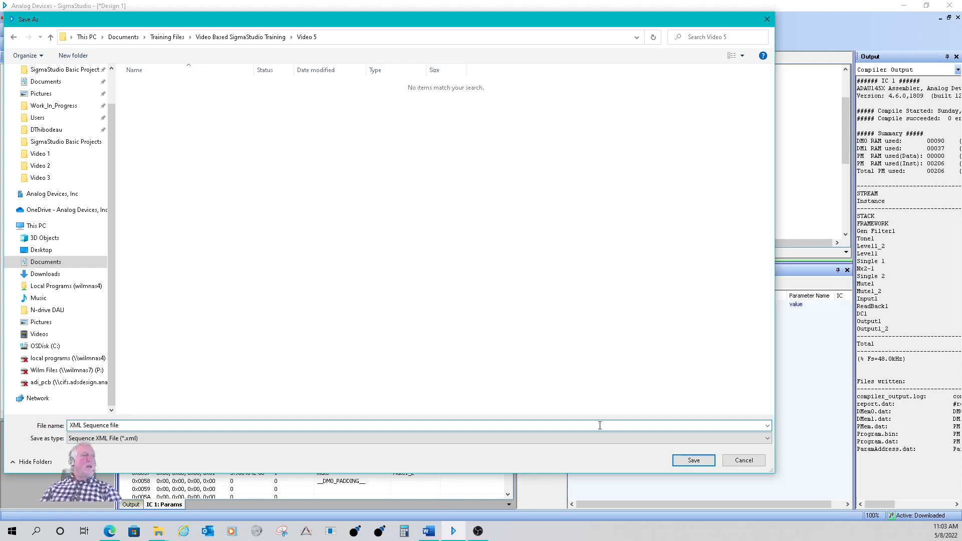
left_click(694, 460)
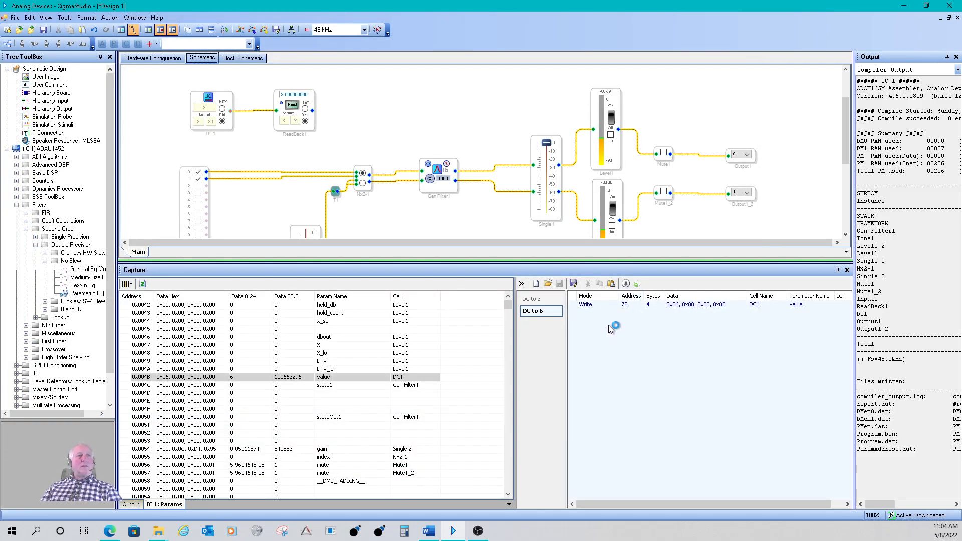
- Launch the Sequencer Window, run DC to 6 followed by DC to 3, and close the window
left_click(638, 284)
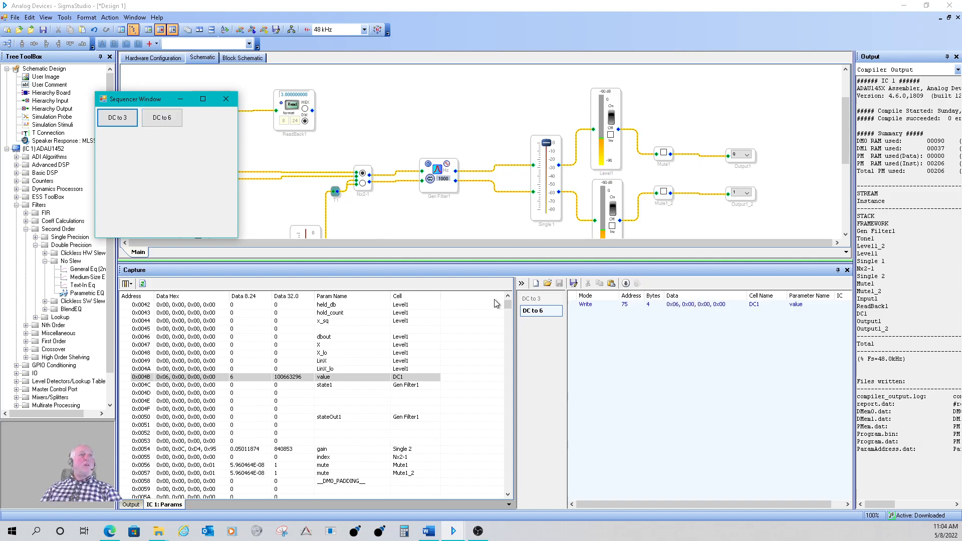
left_click(155, 125)
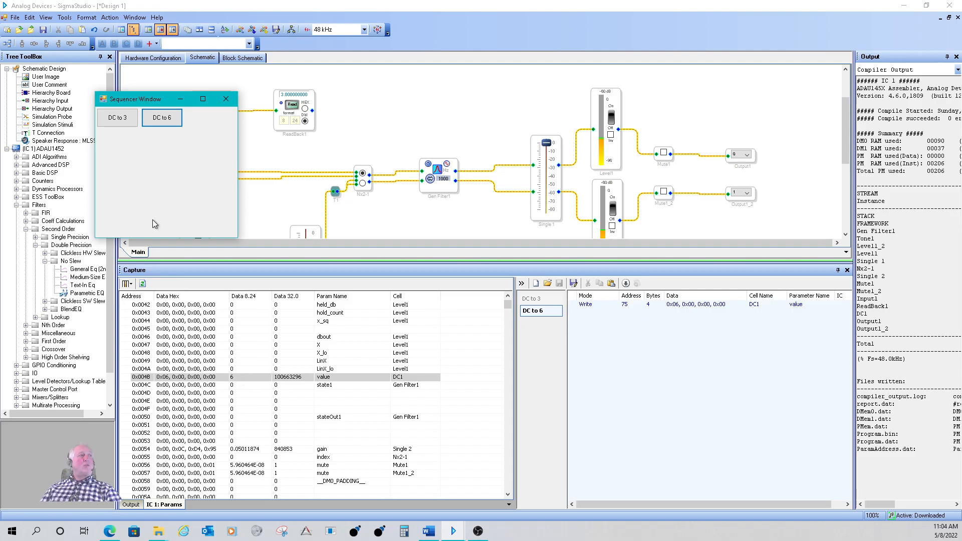
left_click(126, 116)
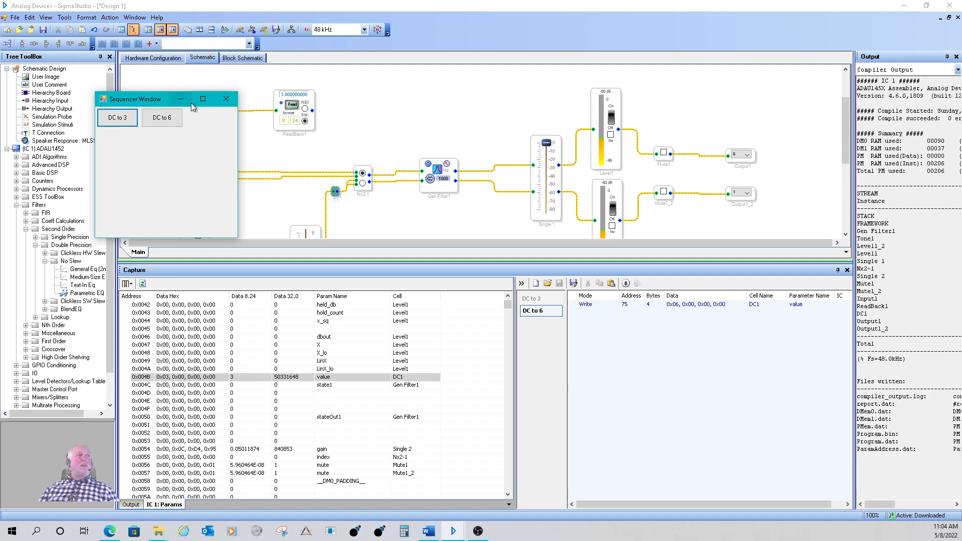
left_click(227, 99)
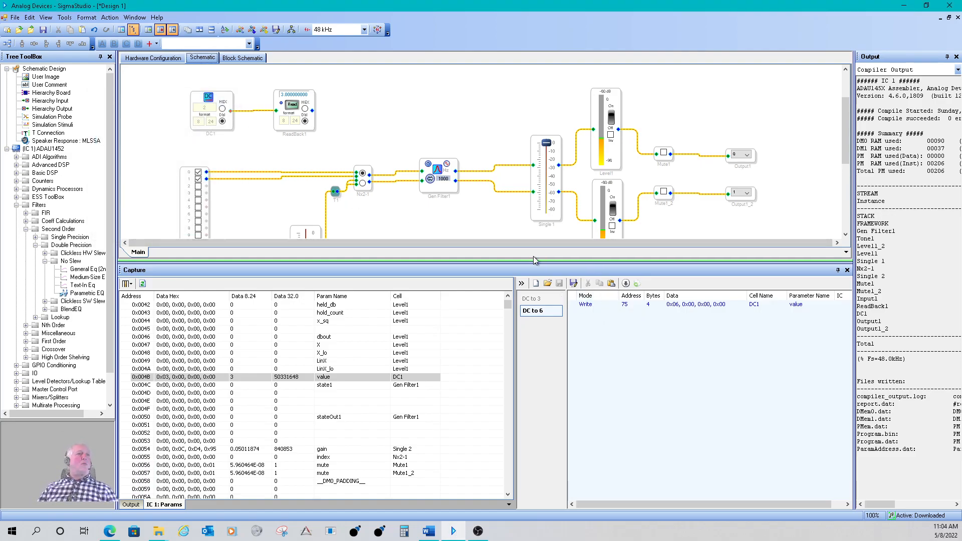
- Examine the IC 1 parameter list from address 0x0000 onward and select Tone1's gain_0 row
left_click_drag(533, 263, 533, 263)
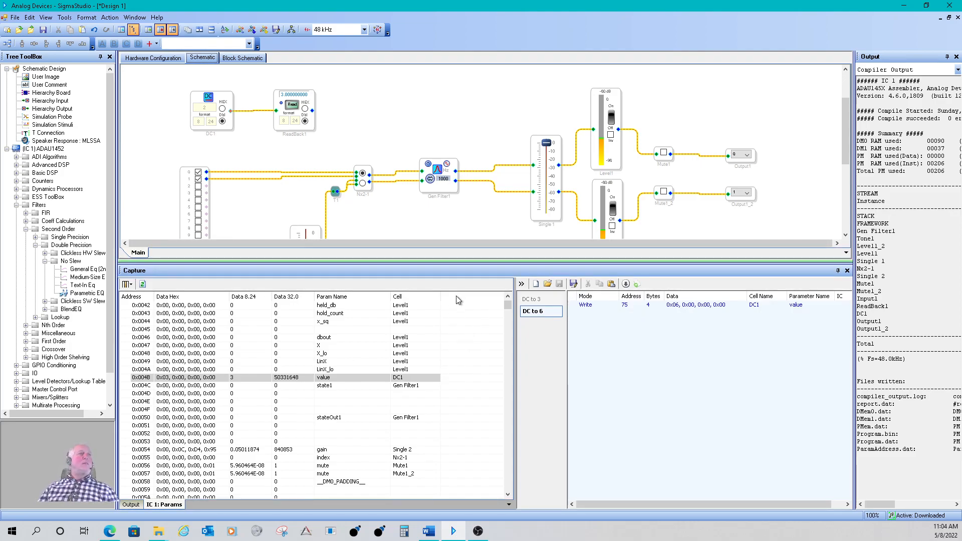
scroll(458, 303, "down", 2)
scroll(455, 310, "up", 14)
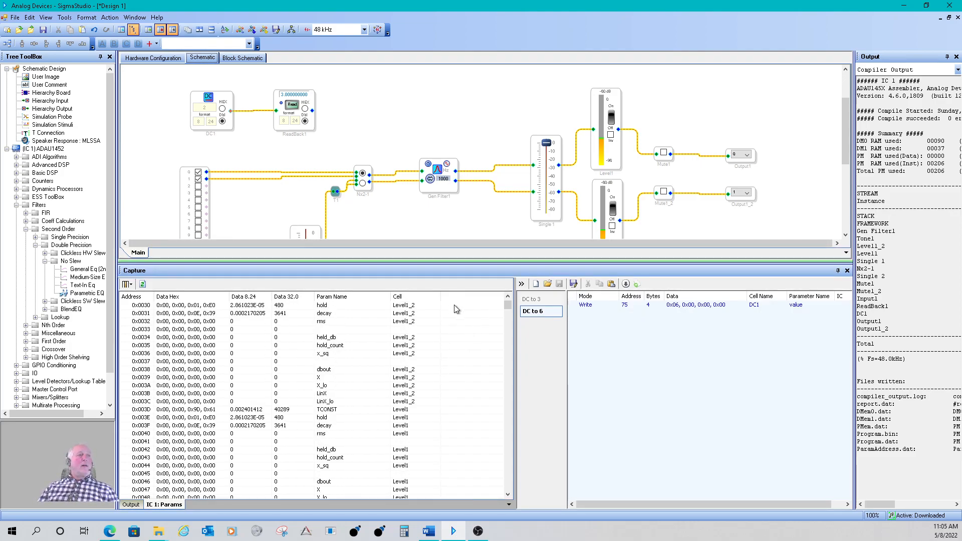
scroll(455, 309, "up", 10)
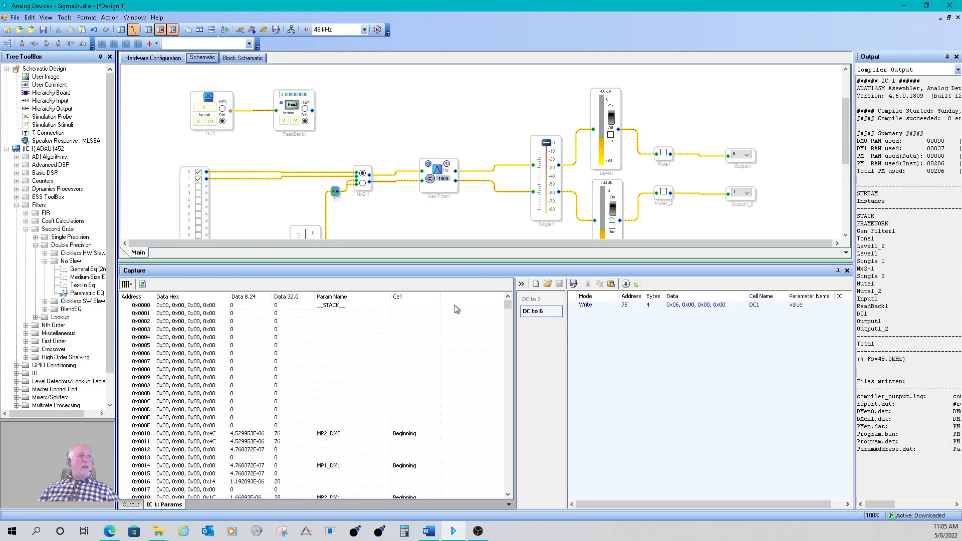
scroll(456, 310, "down", 9)
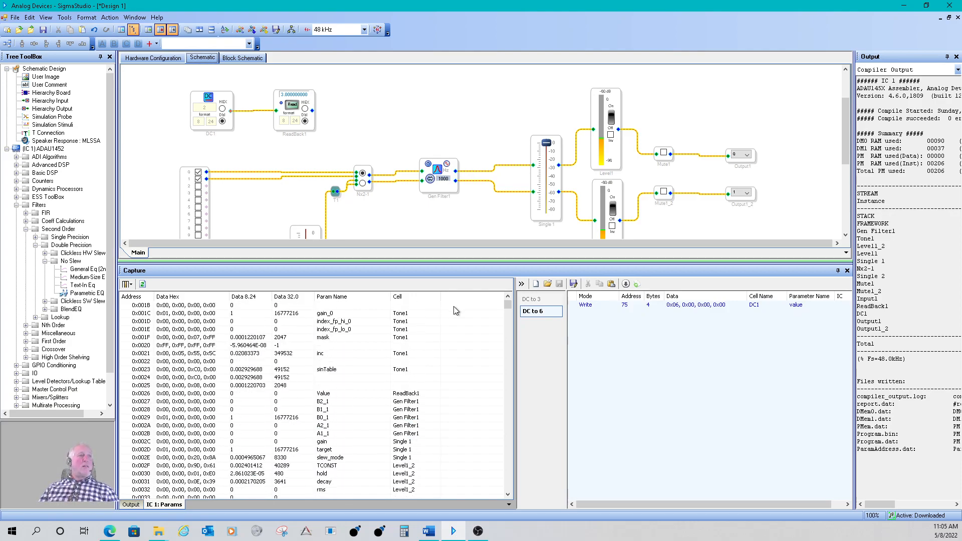
scroll(456, 311, "up", 1)
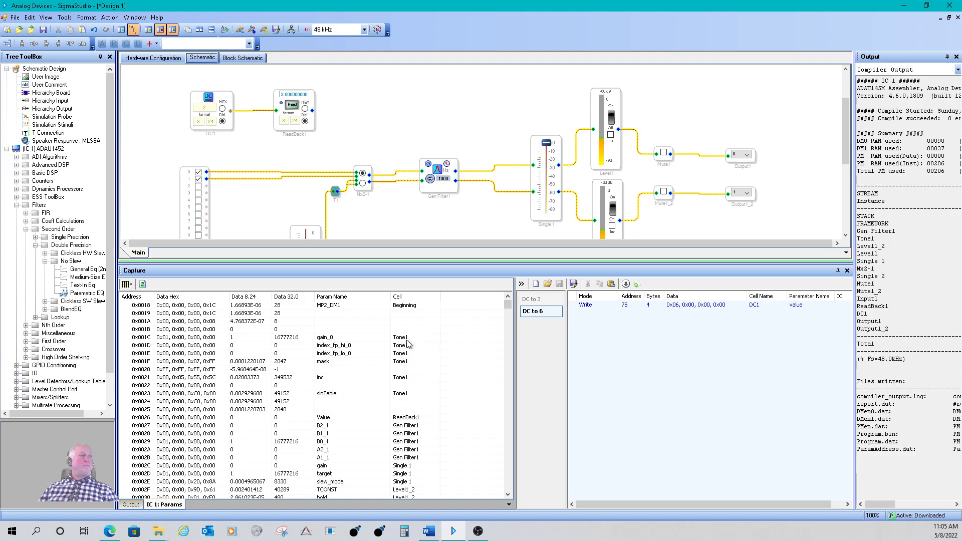
left_click(299, 340)
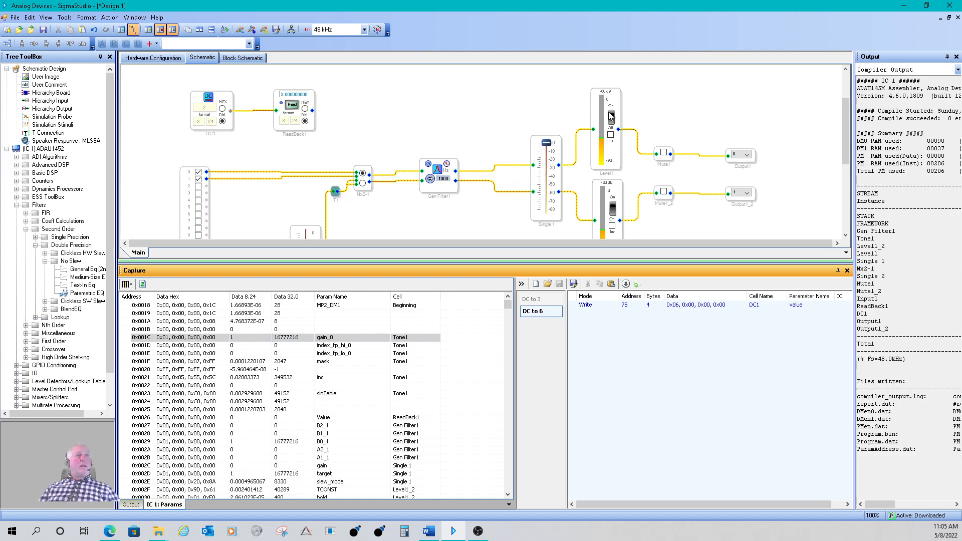
- Switch on the Level1 detector and set the Nx2-1 selector to its second input pair
scroll(471, 173, "down", 2)
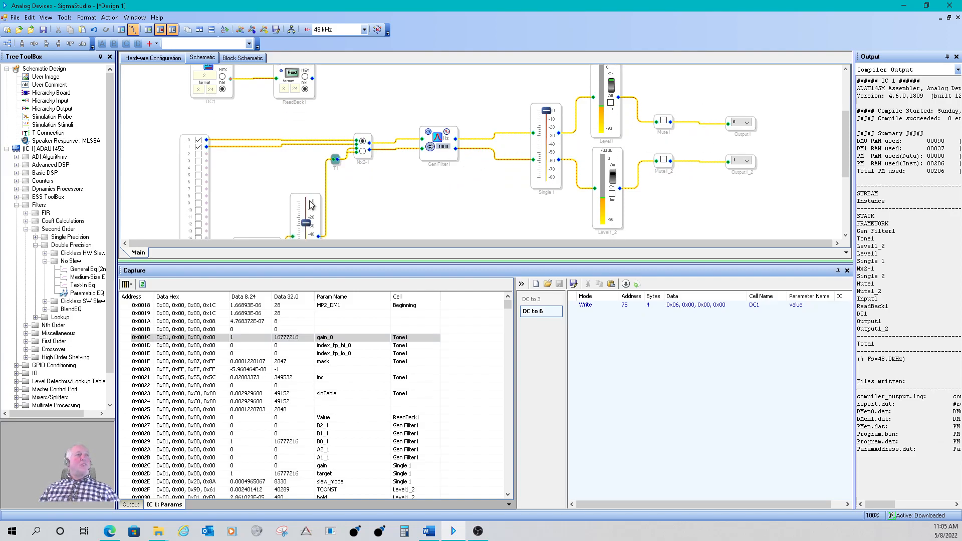
scroll(343, 203, "down", 2)
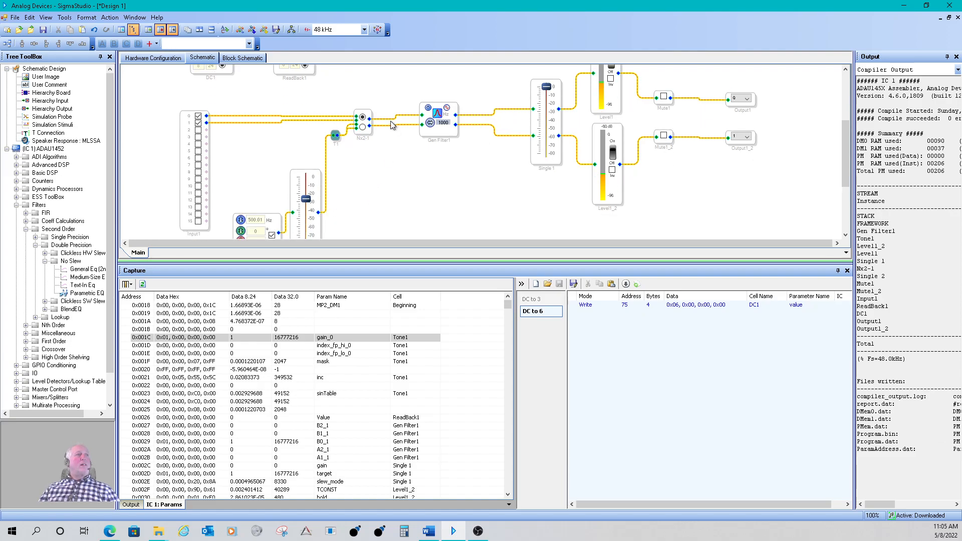
left_click(362, 127)
- Tick the boxes of the Mute1 and Mute1_2 blocks and set the tone source's volume slider to about -30 dB
scroll(546, 166, "up", 2)
left_click(664, 137)
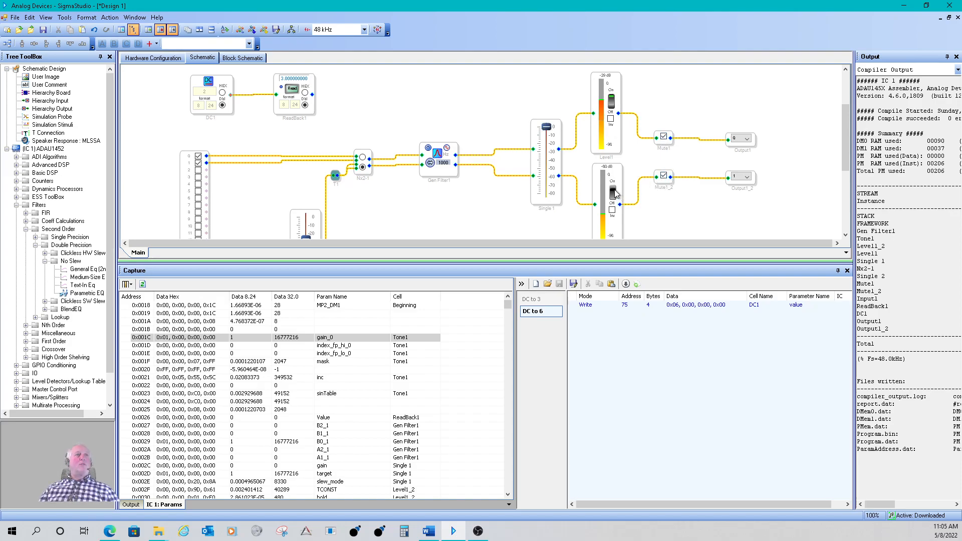
scroll(344, 201, "down", 1)
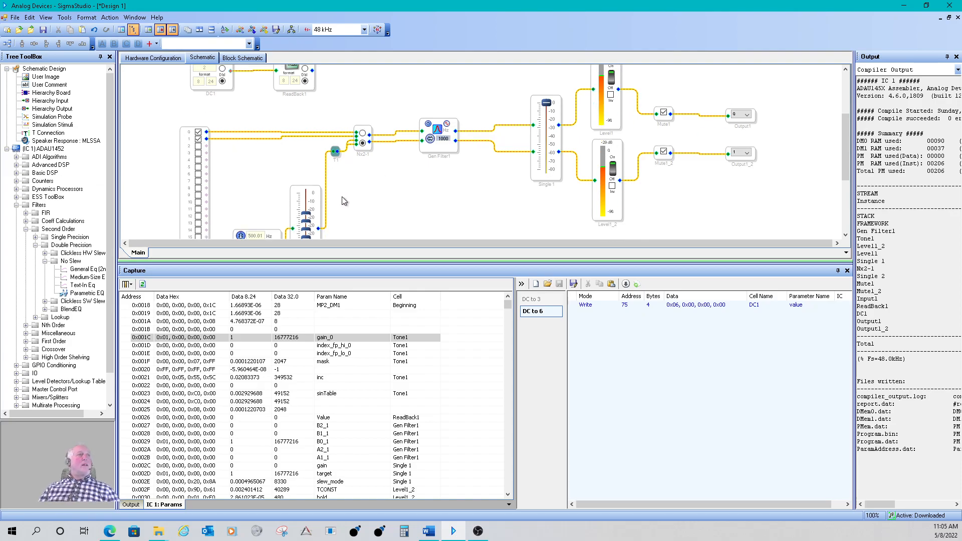
mouse_move(306, 217)
left_mouse_down()
mouse_move(306, 198)
mouse_move(302, 218)
left_mouse_up()
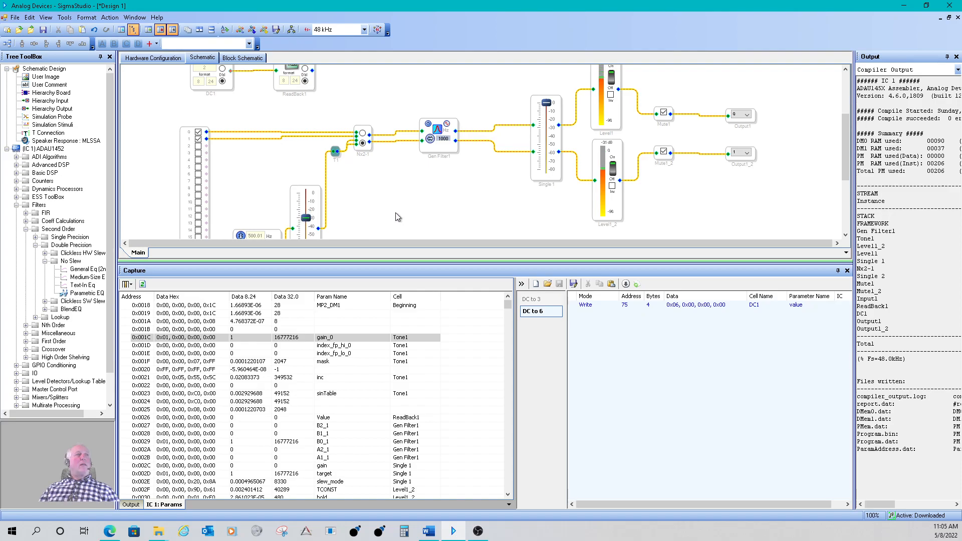
- Raise the tone source's volume slider to 0 dB and set Tone1's gain_0 parameter to 0.1 in 8.24 format
left_click_drag(308, 217, 307, 193)
scroll(406, 217, "down", 3)
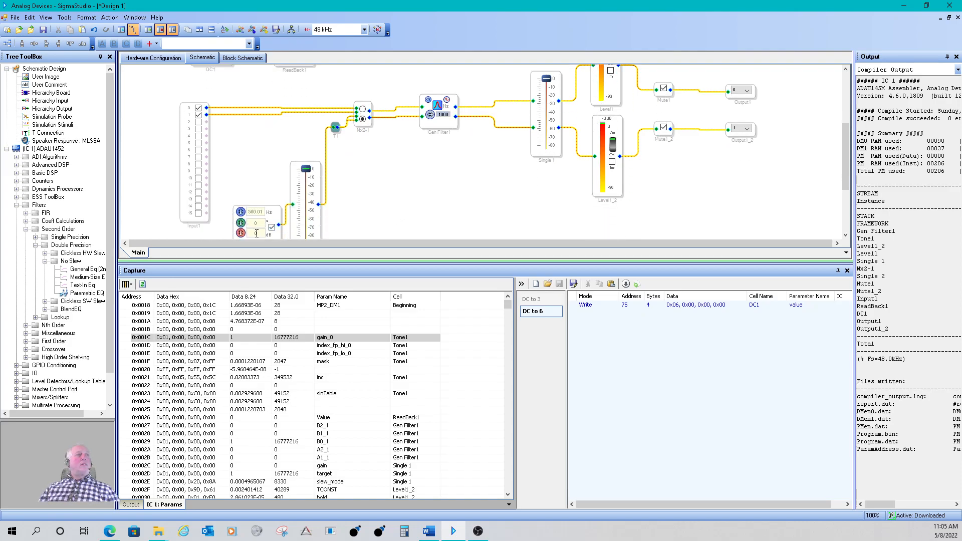
double_click(242, 338)
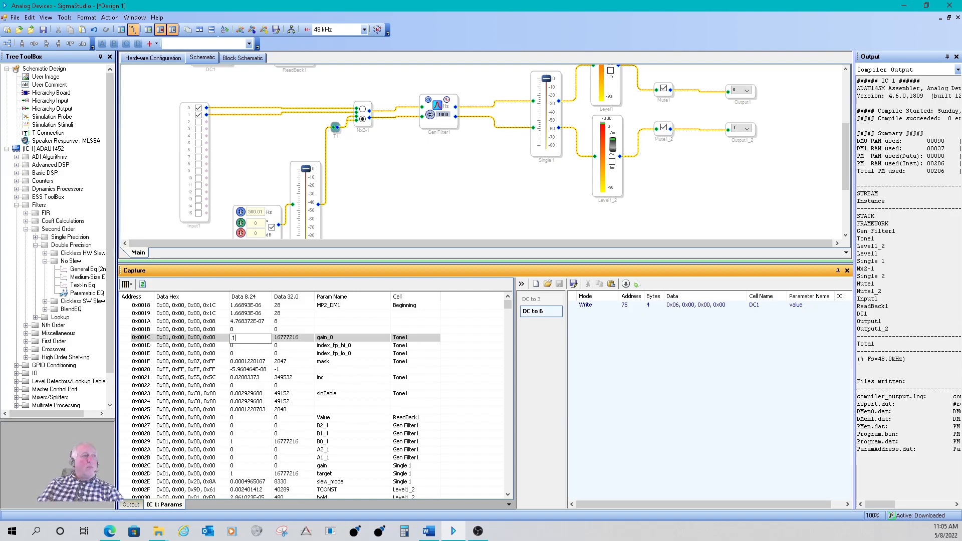
type(".1")
key("Return")
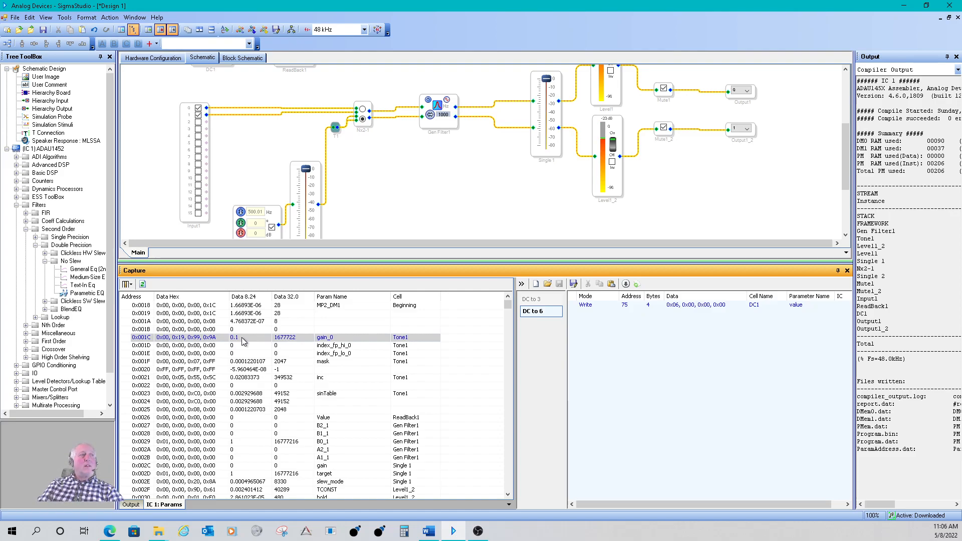
- Set Tone1's gain_0 parameter to 0.5, then to 1, in 8.24 format
double_click(243, 338)
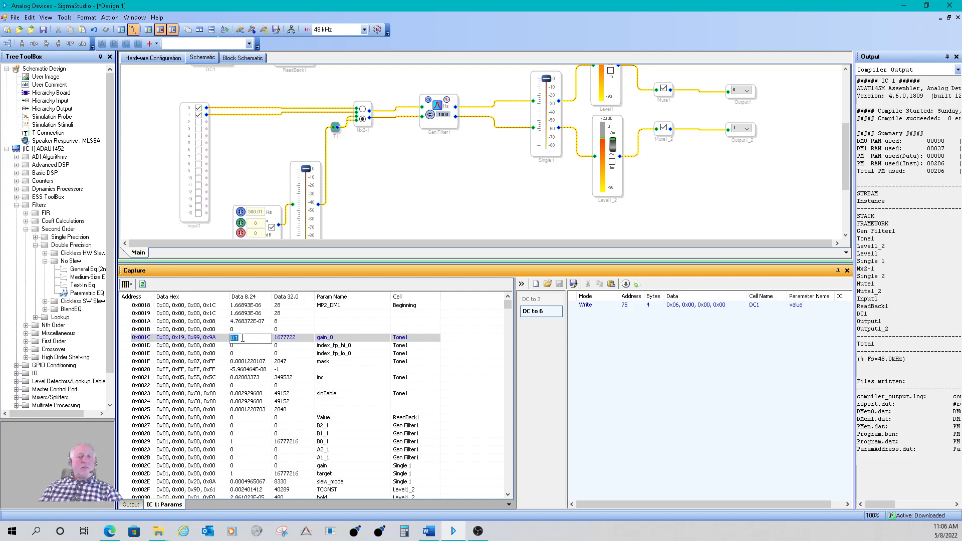
key("Return")
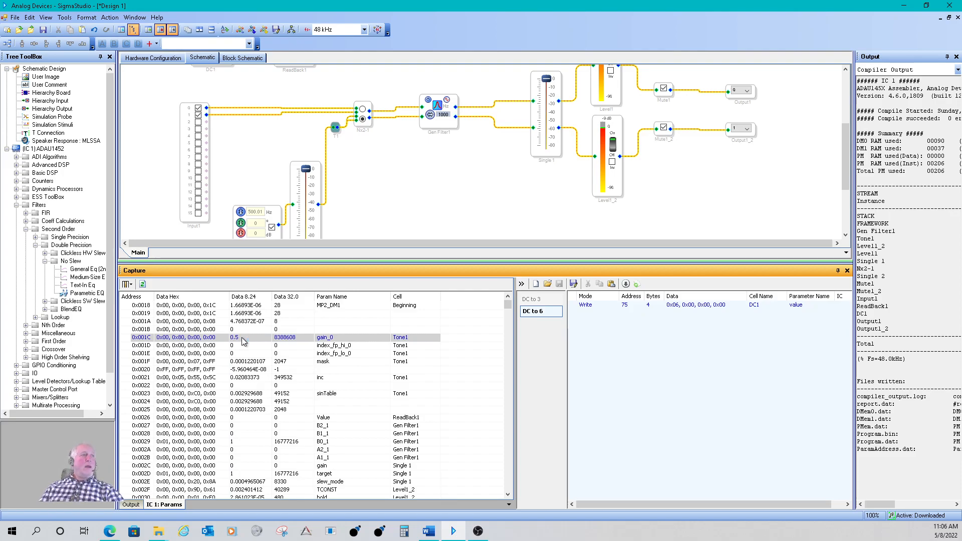
double_click(243, 339)
type("1")
key("Return")
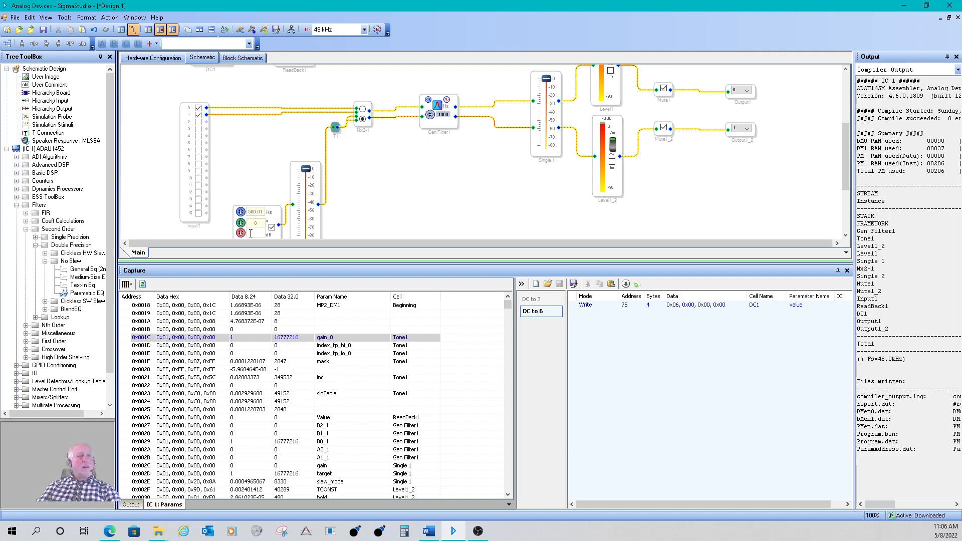
- Set the Tone1 block's level to -6 dB and examine its safeload write in the captured output log
type("-6")
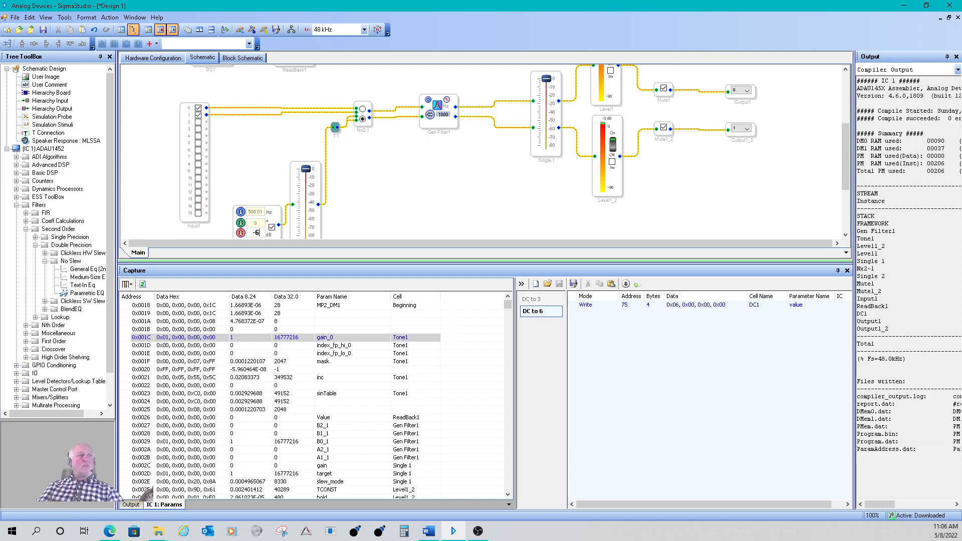
key("Return")
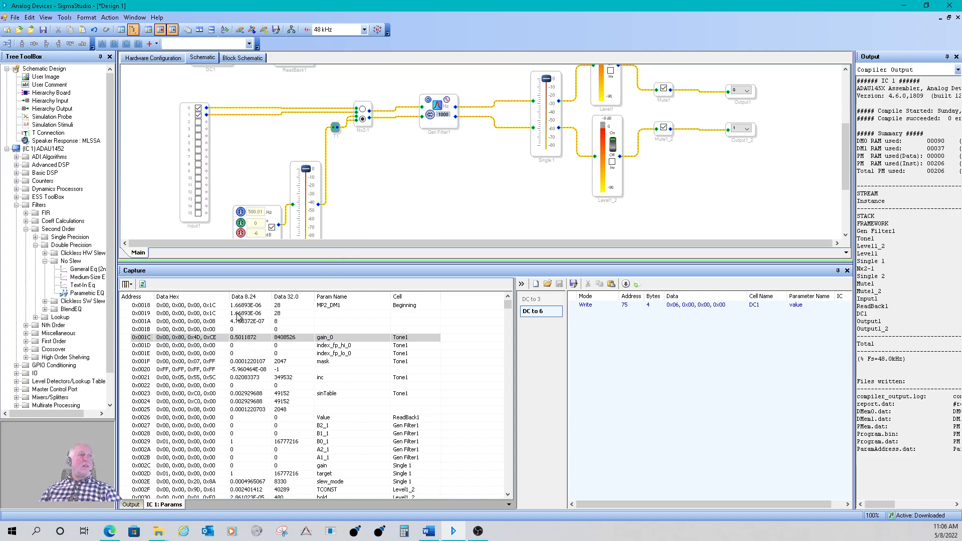
left_click(130, 505)
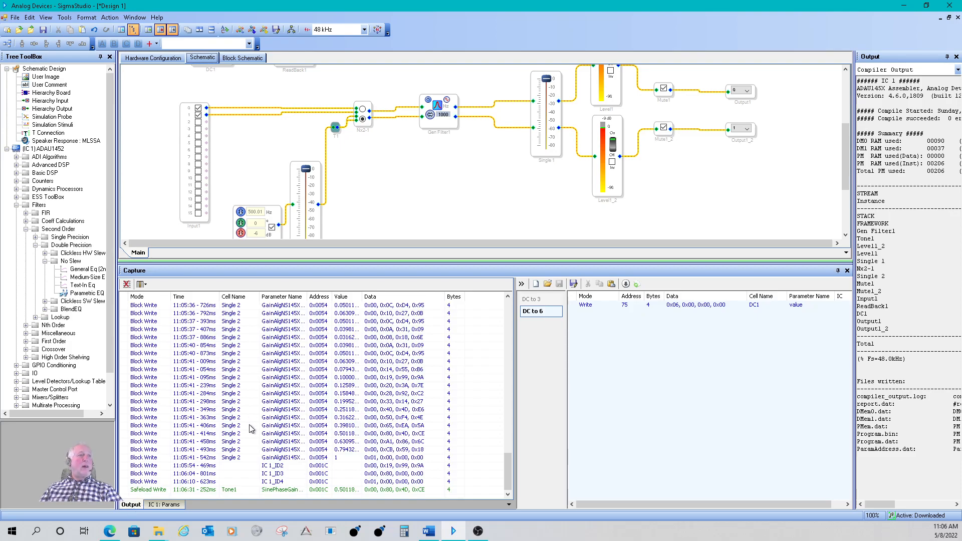
left_click(271, 490)
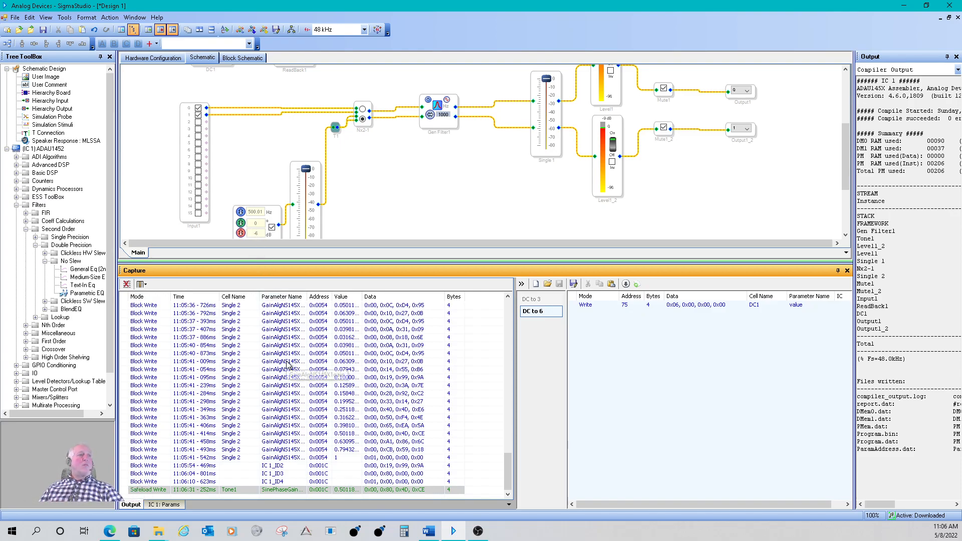
scroll(294, 376, "up", 3)
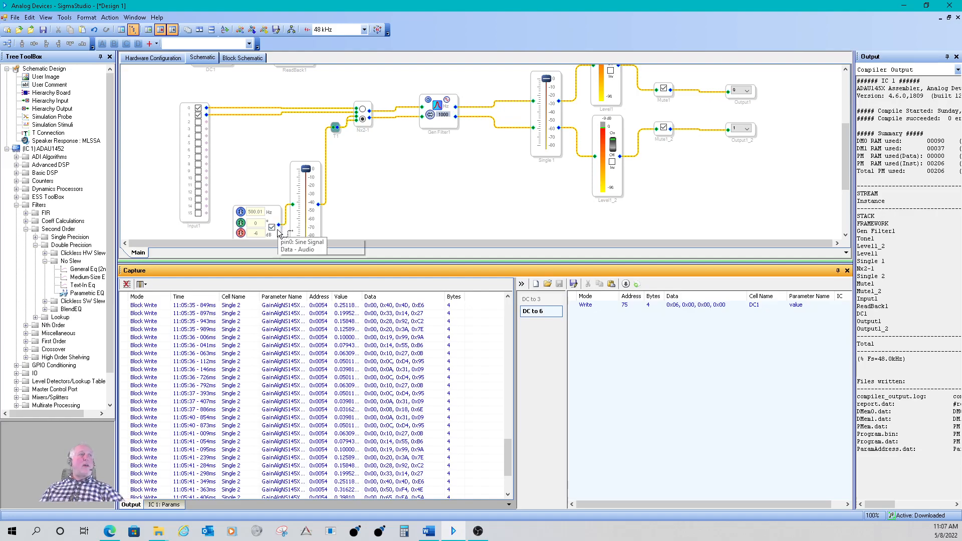
- Set the Tone1 block's level to 0 dB
double_click(259, 233)
type("0")
key("Return")
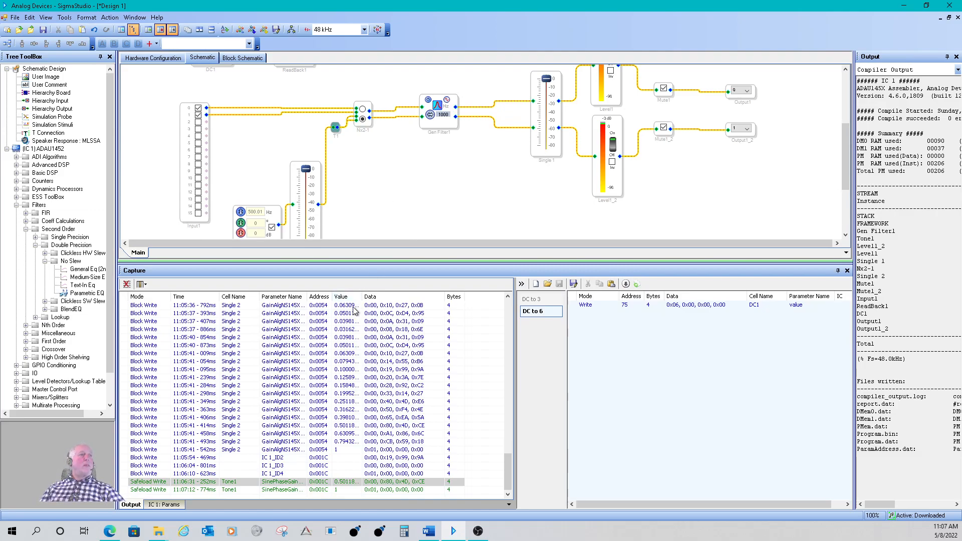
- Find Single 2's gain in the IC 1 parameter list and set its 8.24 value to 0.1
left_click(173, 504)
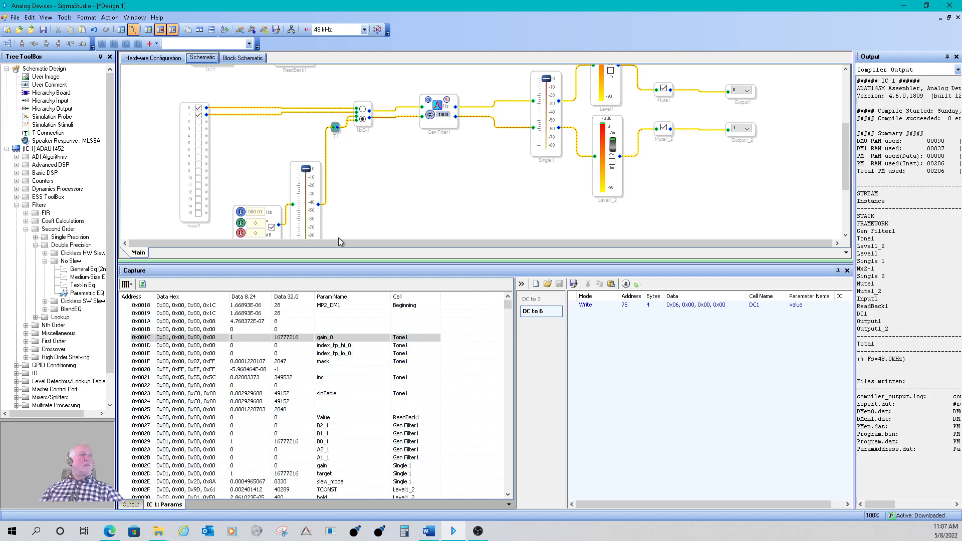
scroll(357, 202, "down", 2)
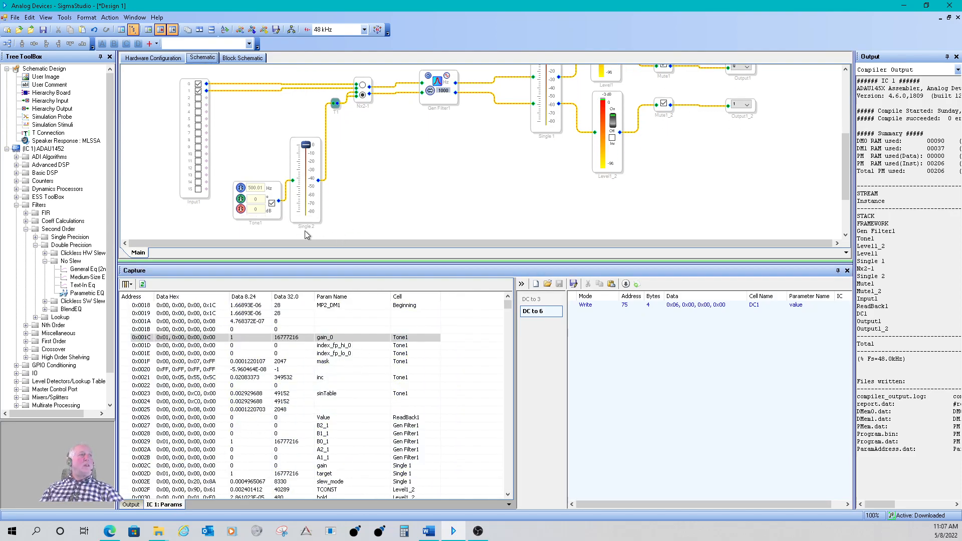
scroll(378, 227, "up", 1)
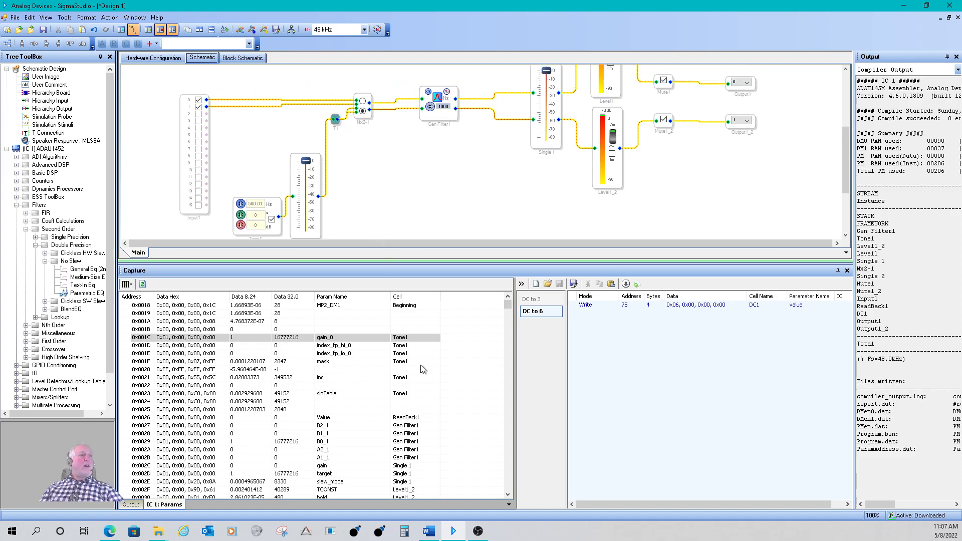
scroll(419, 371, "down", 7)
scroll(413, 411, "down", 8)
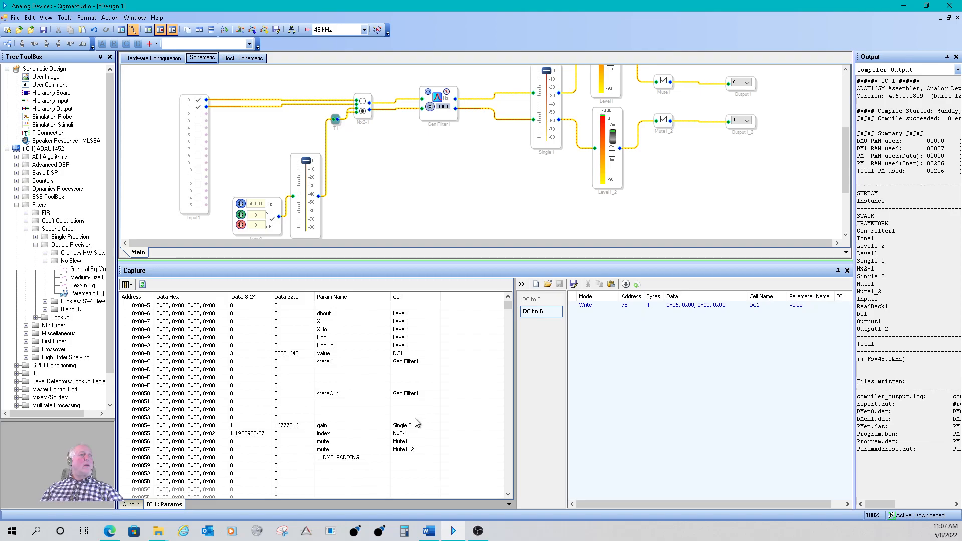
left_click(417, 426)
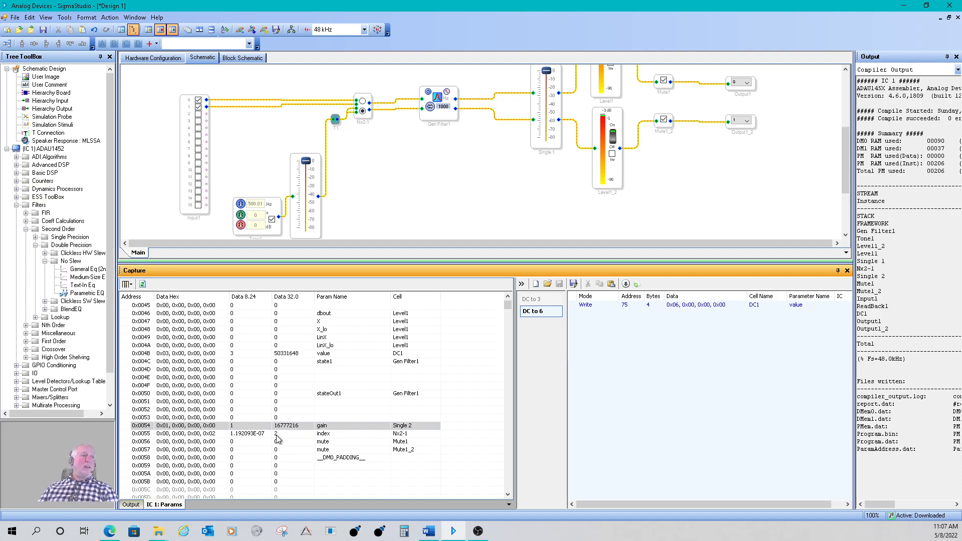
double_click(245, 427)
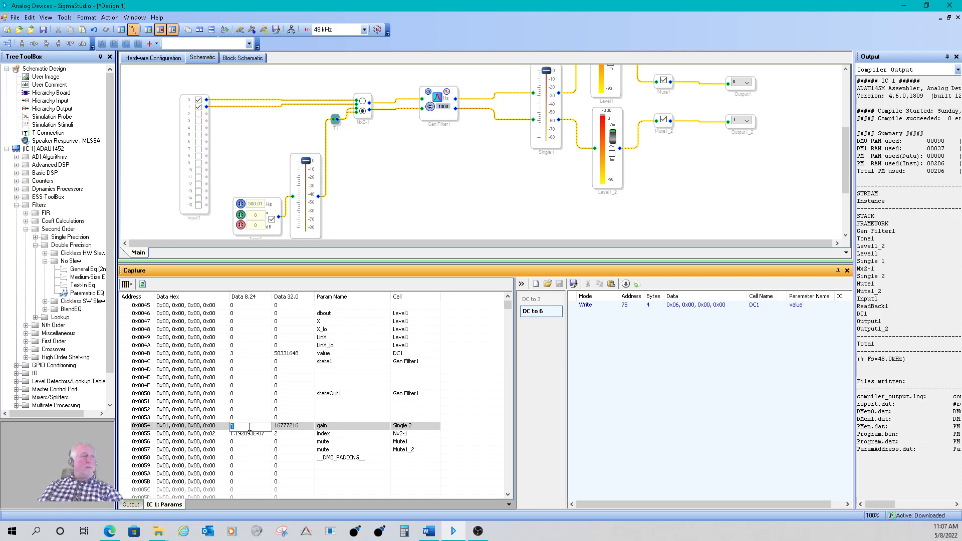
type(".1")
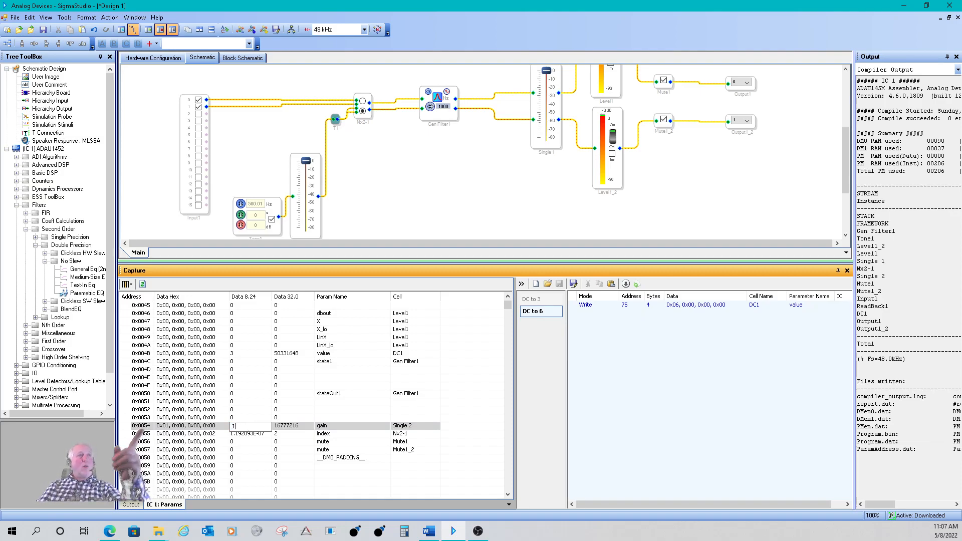
key("Return")
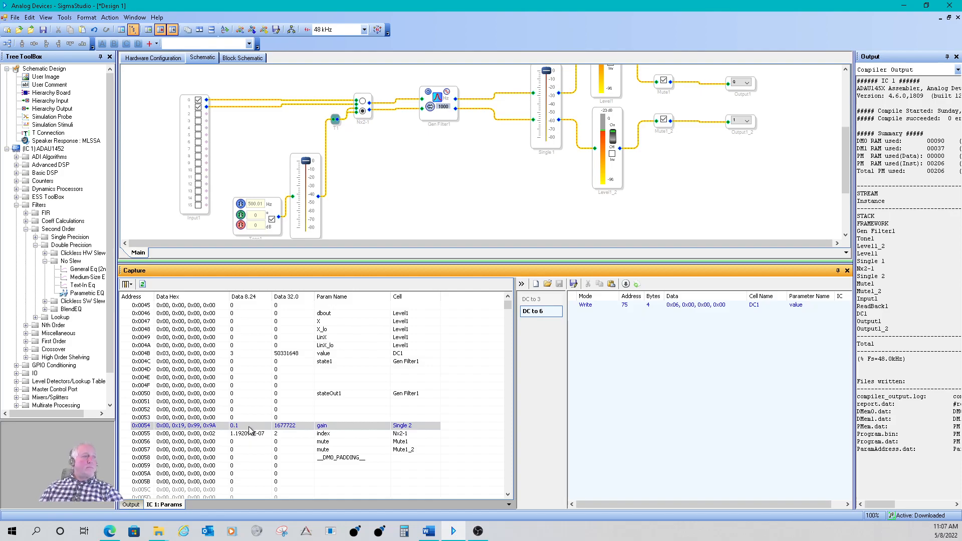
- Restore Single 2's gain parameter to 1 in 8.24 format
double_click(249, 427)
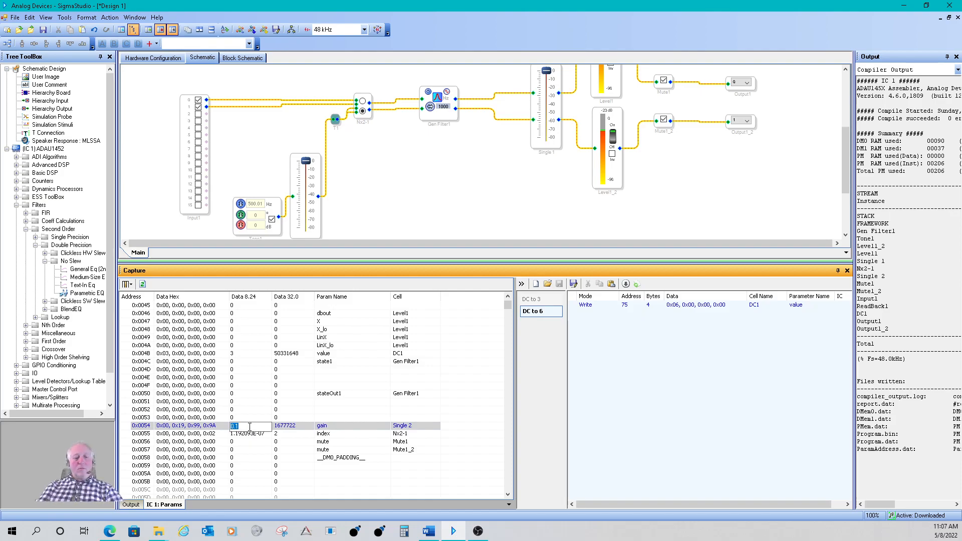
type("1")
key("Return")
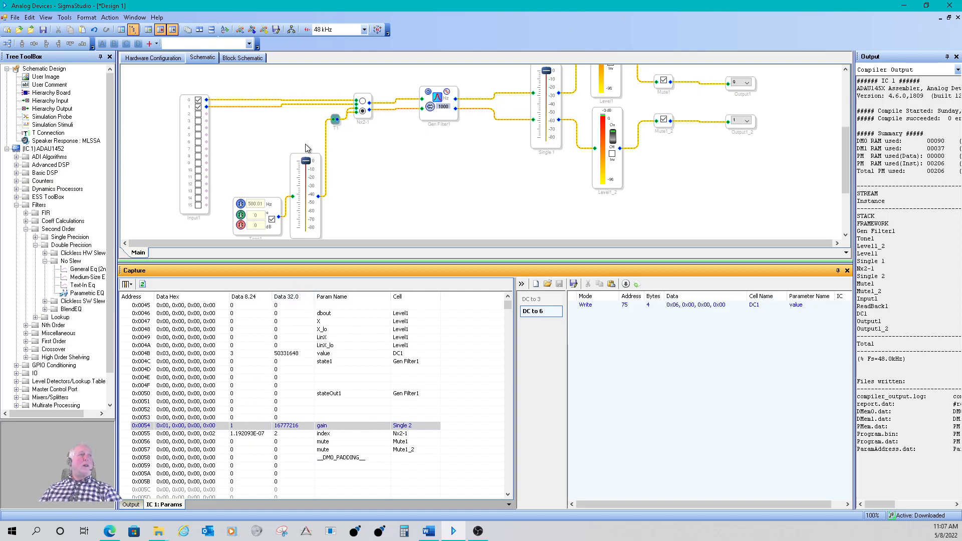
- Set Single 2's gain parameter to 0.1 again
left_click(261, 420)
left_click(260, 428)
left_click(260, 427)
type("0.1")
key("Return")
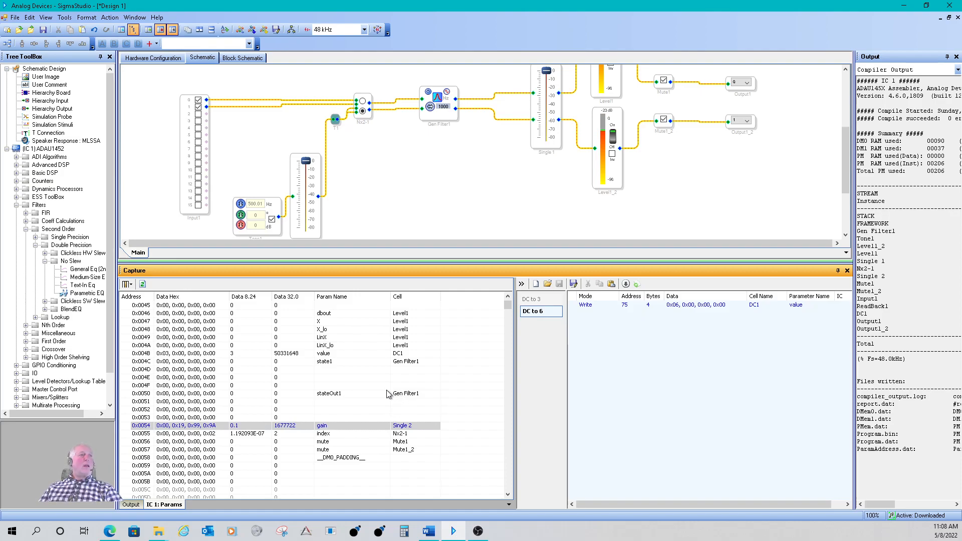
- Examine the gain, target and slew_mode parameters of the Single 1 volume block and refresh the parameter values from the DSP
left_click(548, 153)
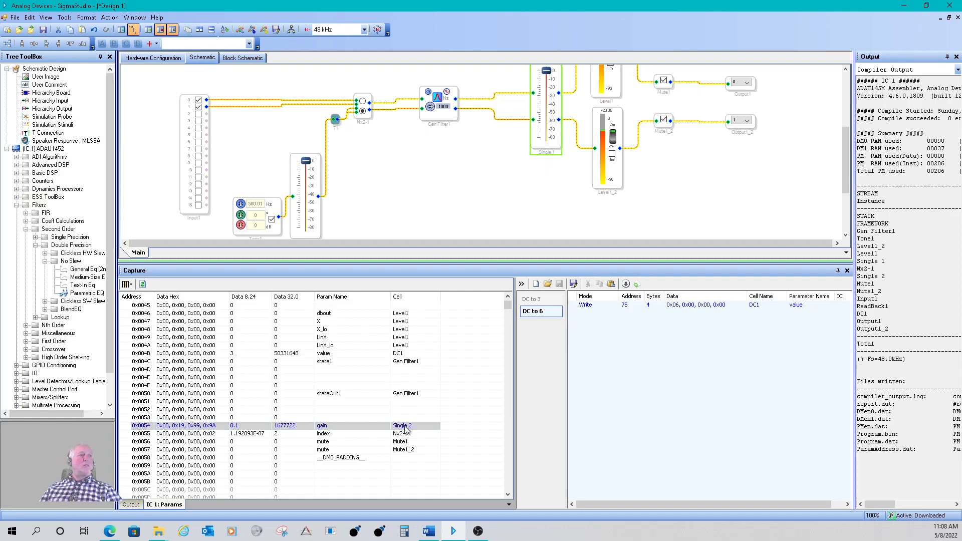
scroll(423, 386, "up", 3)
scroll(423, 386, "up", 4)
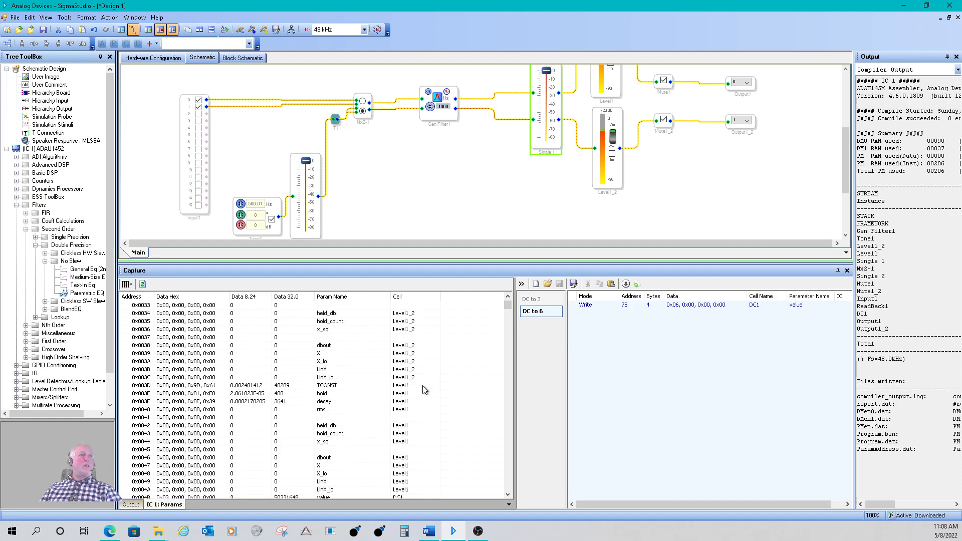
scroll(422, 386, "up", 3)
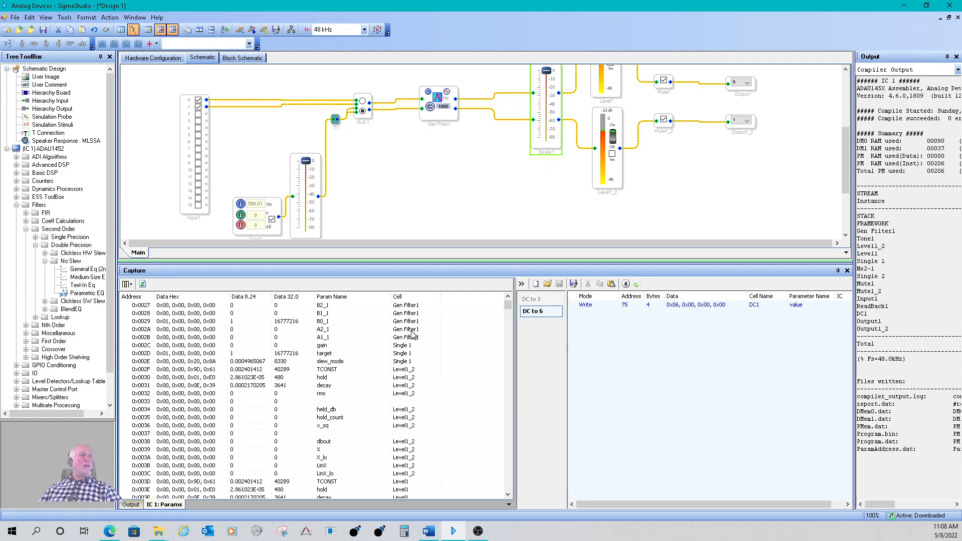
left_click(412, 346)
left_click(416, 355)
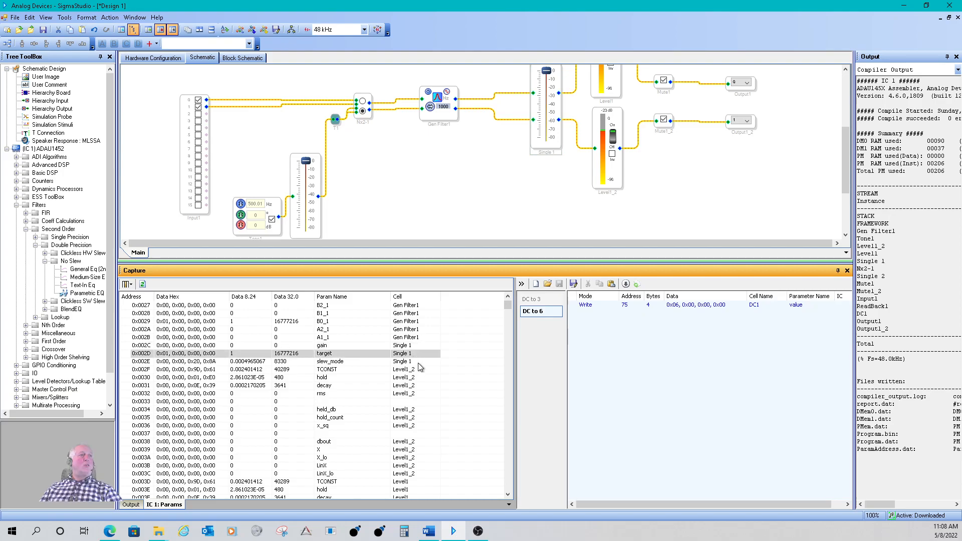
left_click(419, 363)
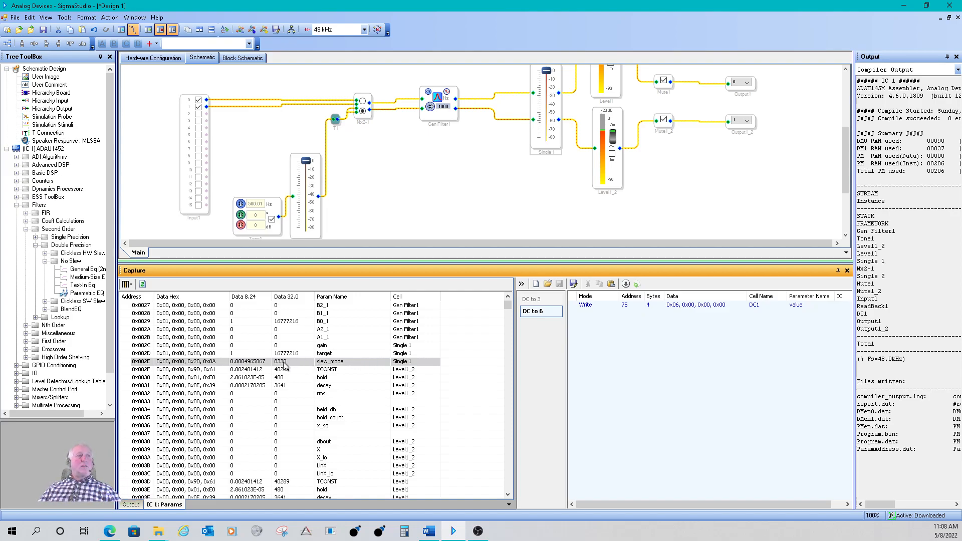
left_click(305, 353)
left_click(308, 345)
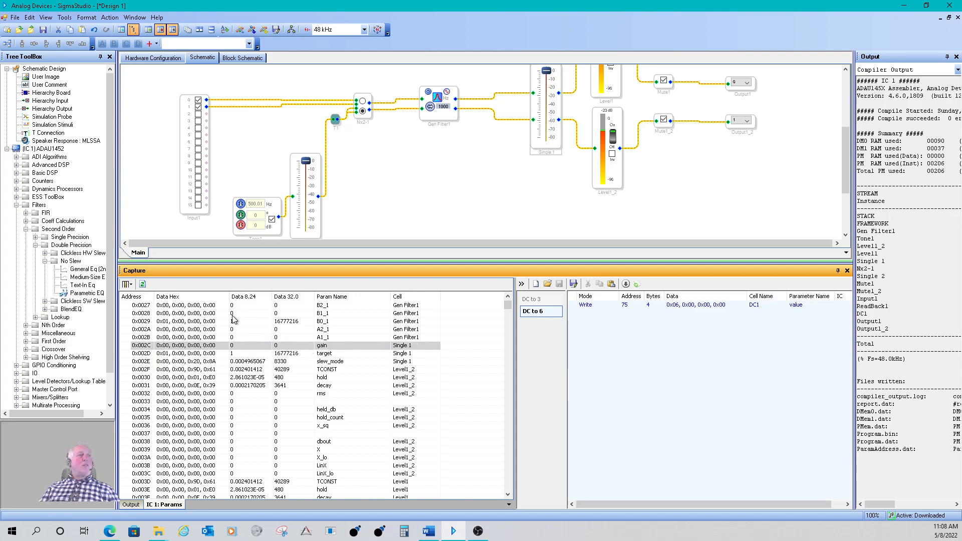
left_click(142, 285)
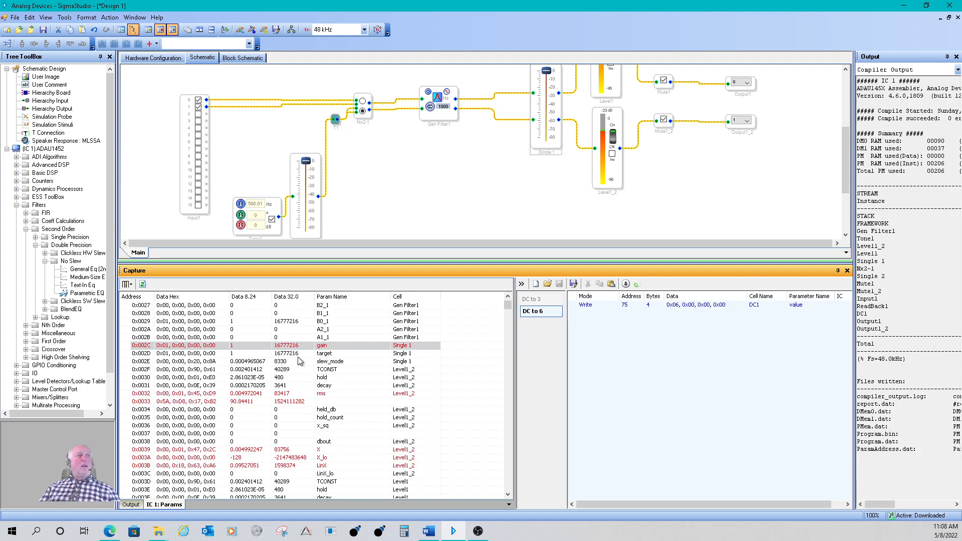
- Set Single 1's target parameter to 0.1 in 8.24 format
left_click(321, 354)
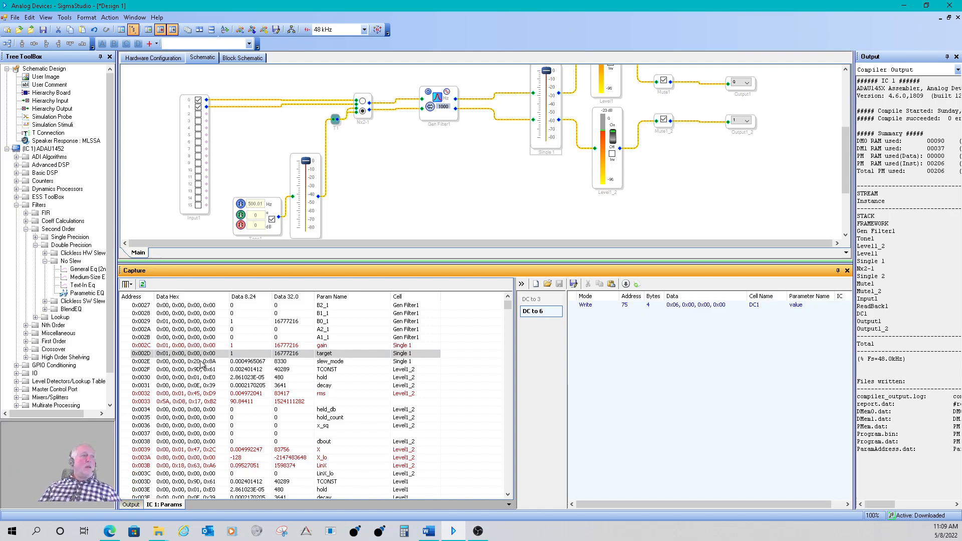
double_click(250, 355)
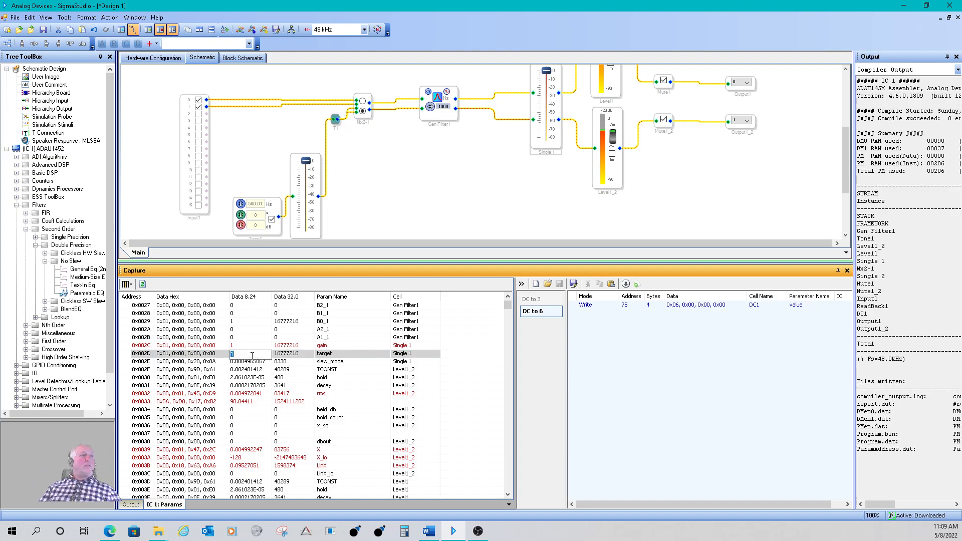
type(".1")
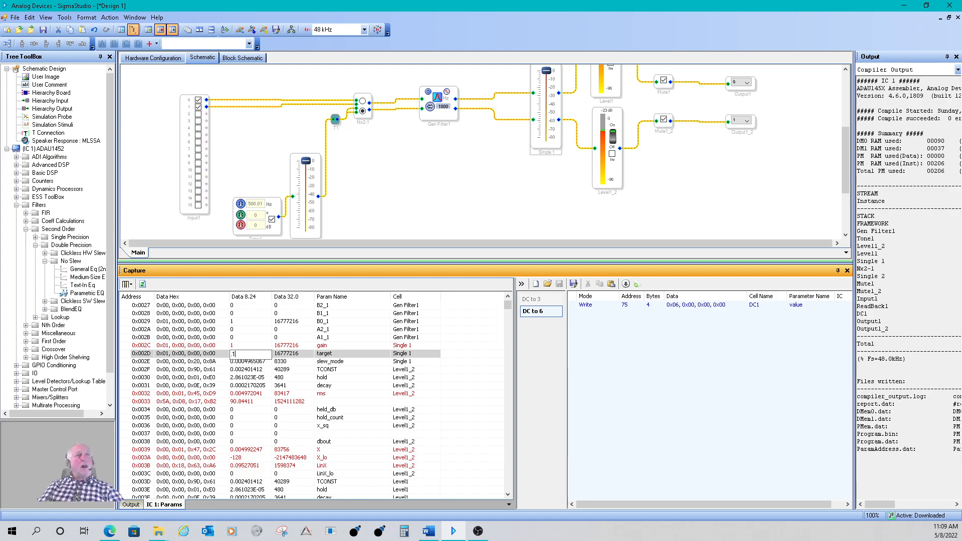
key("Return")
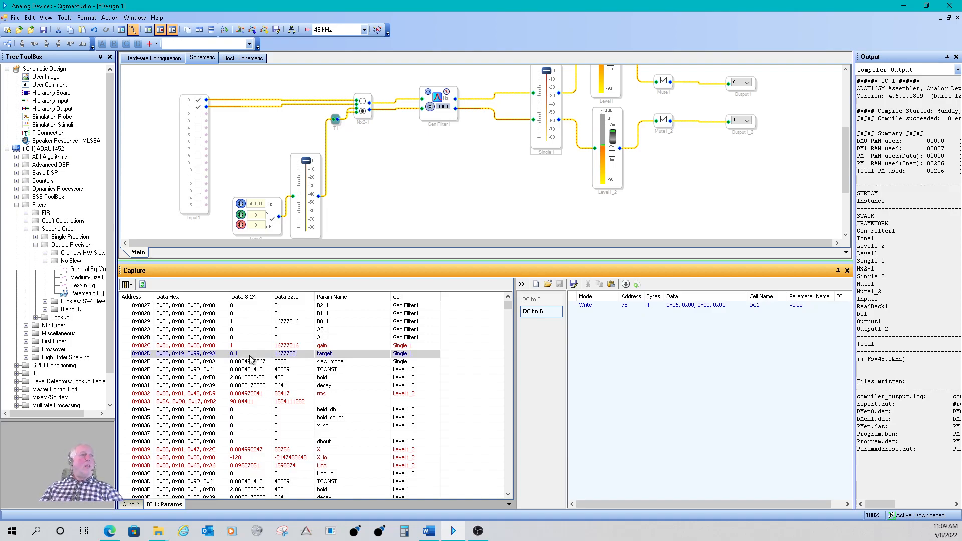
- Set Single 1's target parameter back to 1
left_click(250, 356)
type("1")
key("Return")
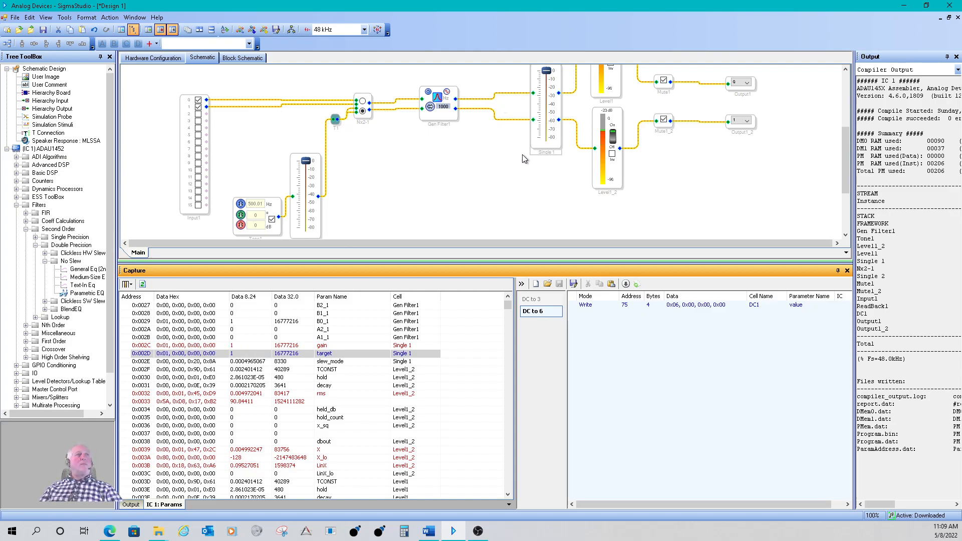
- Set the Single 1 volume block to -20 dB, entering the value twice
scroll(526, 160, "up", 1)
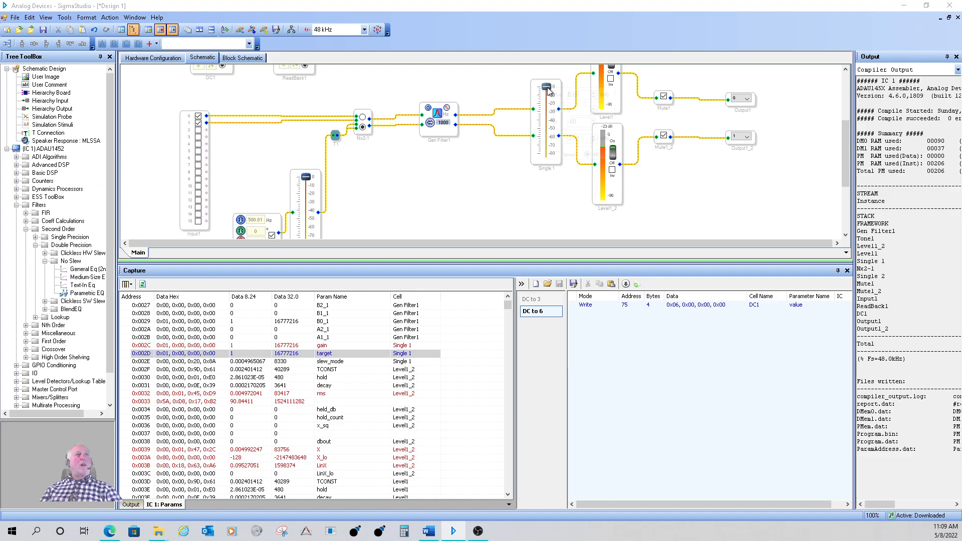
right_click(546, 87)
double_click(574, 95)
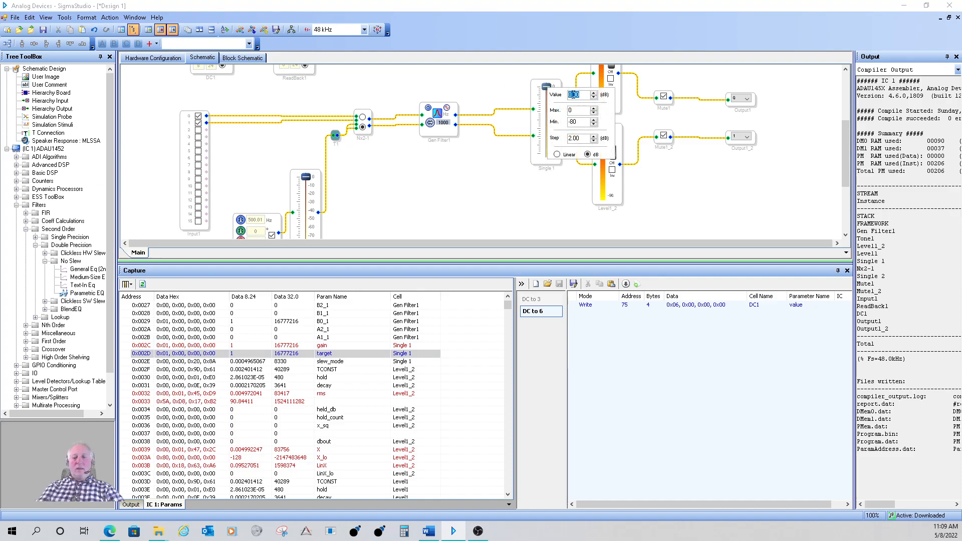
type("-20")
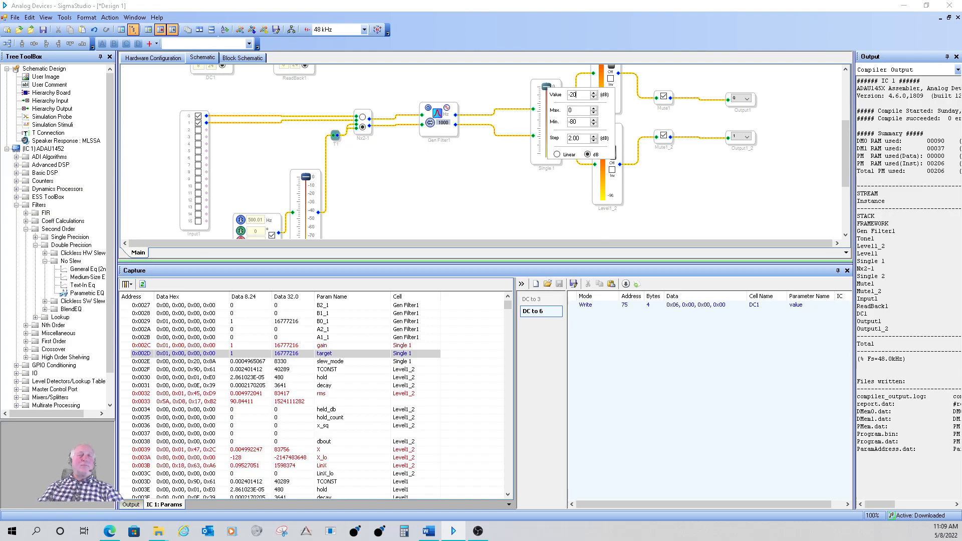
key("Return")
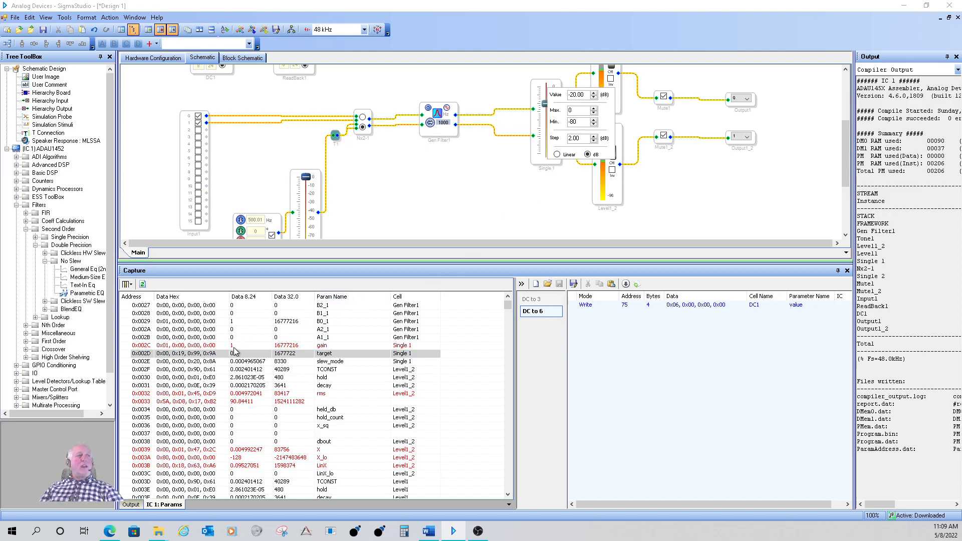
double_click(583, 97)
type("-")
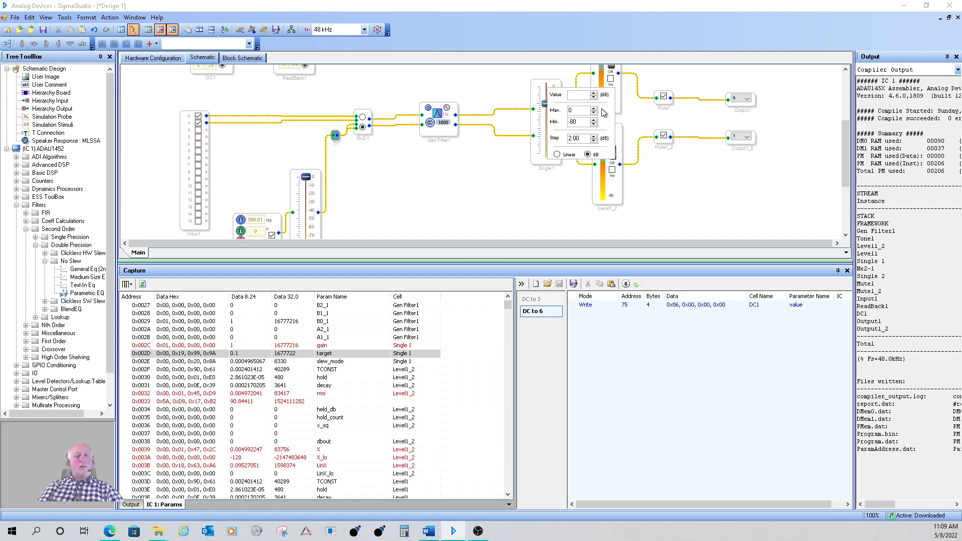
type("20")
key("Return")
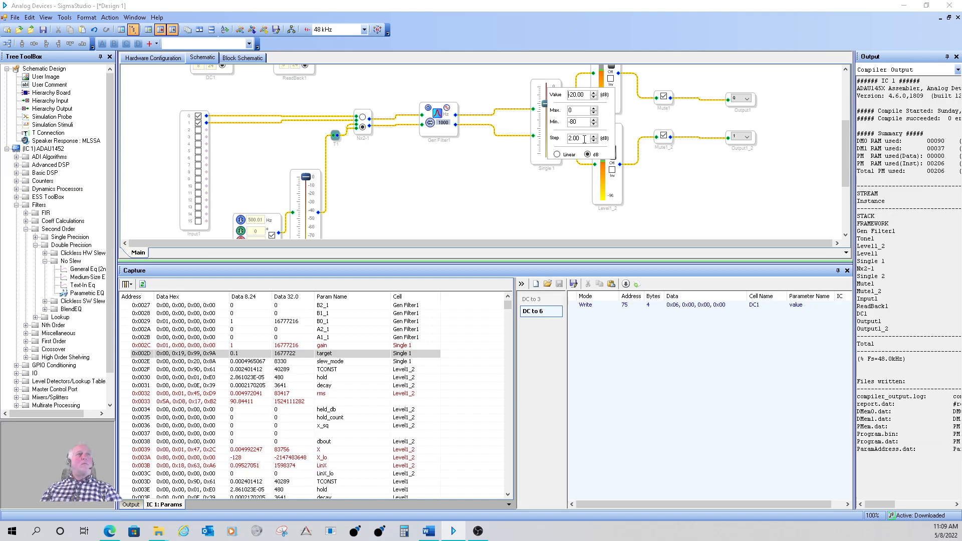
- Set the Single 1 volume block to -6 dB
double_click(586, 97)
type("-6")
key("Return")
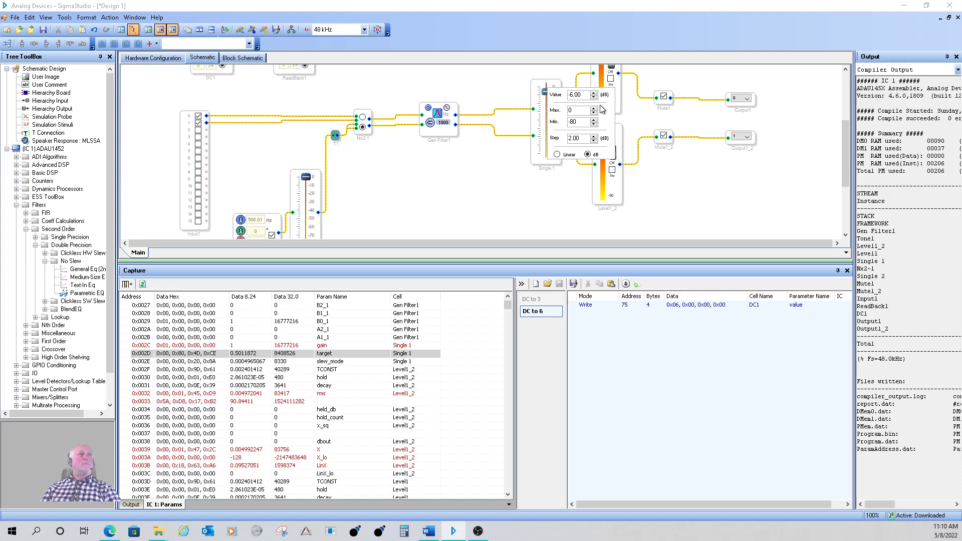
- Return the Single 1 volume block to -20 dB and refresh the parameter values from the DSP
double_click(578, 95)
type("-20")
key("Return")
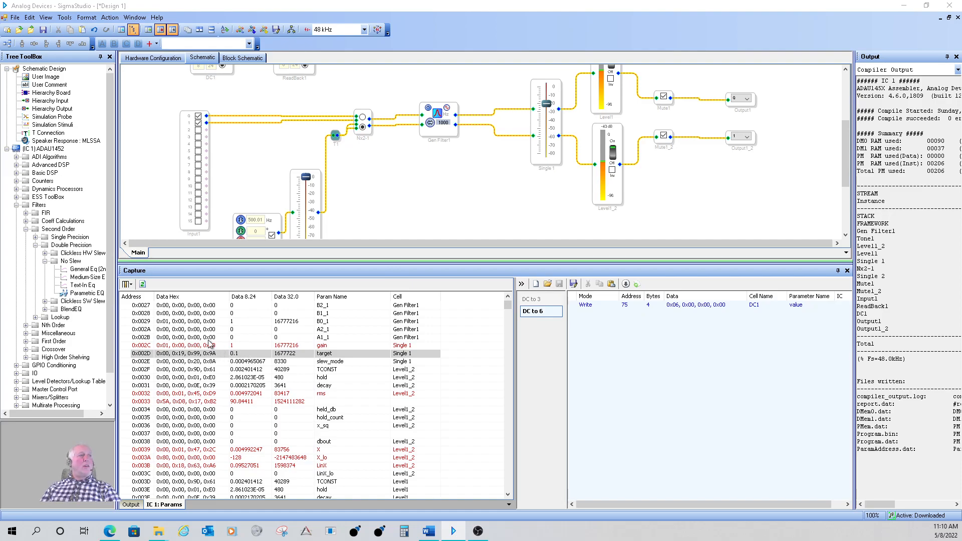
left_click(142, 284)
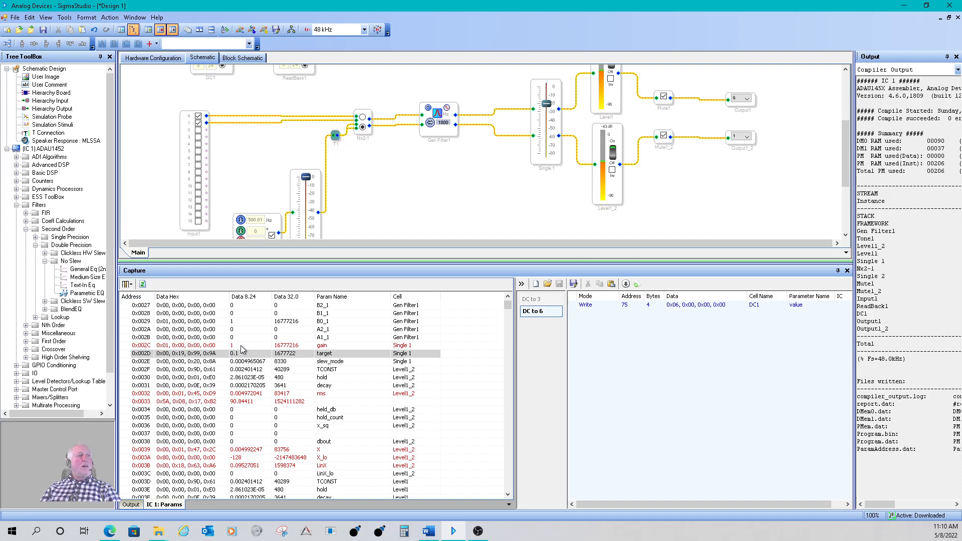
left_click(143, 285)
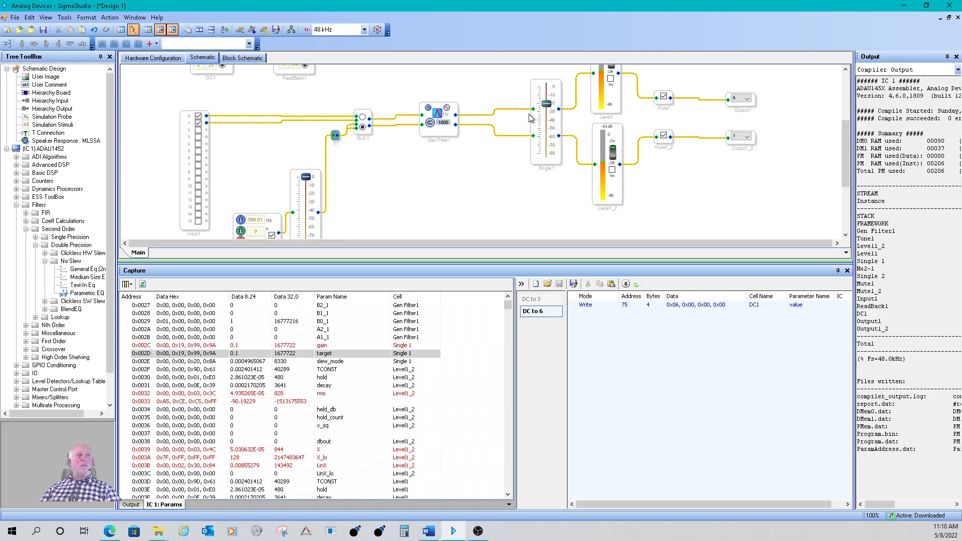
- Set the Single 1 volume block back to 0 dB
right_click(548, 104)
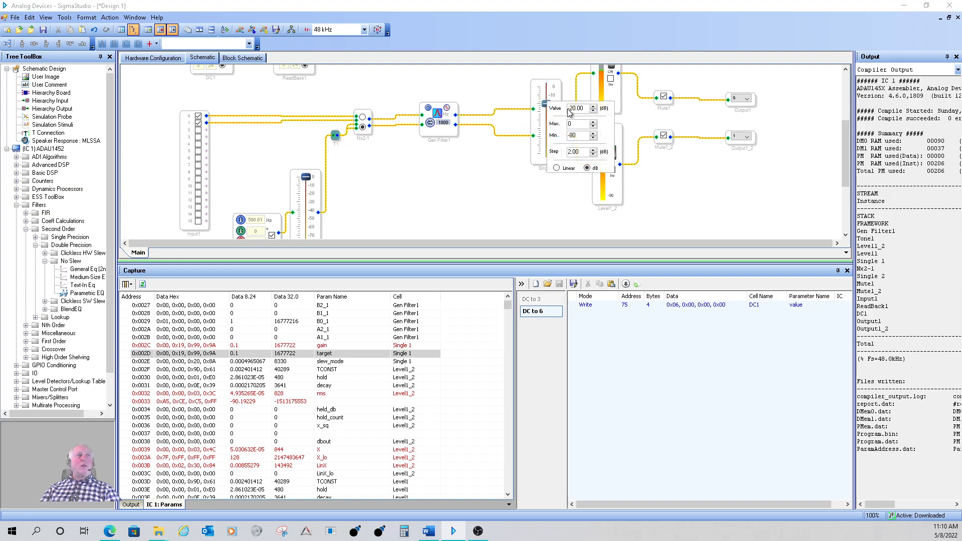
double_click(576, 109)
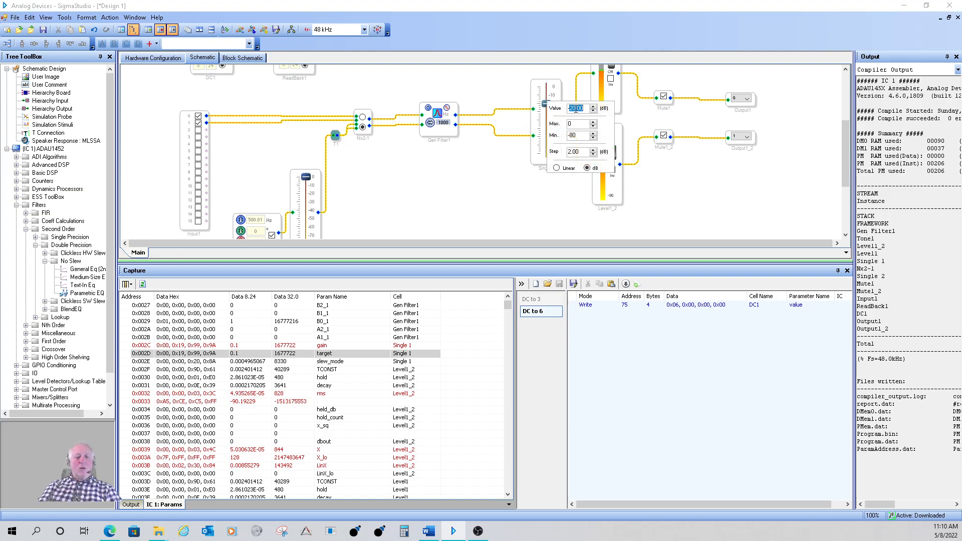
type("-0")
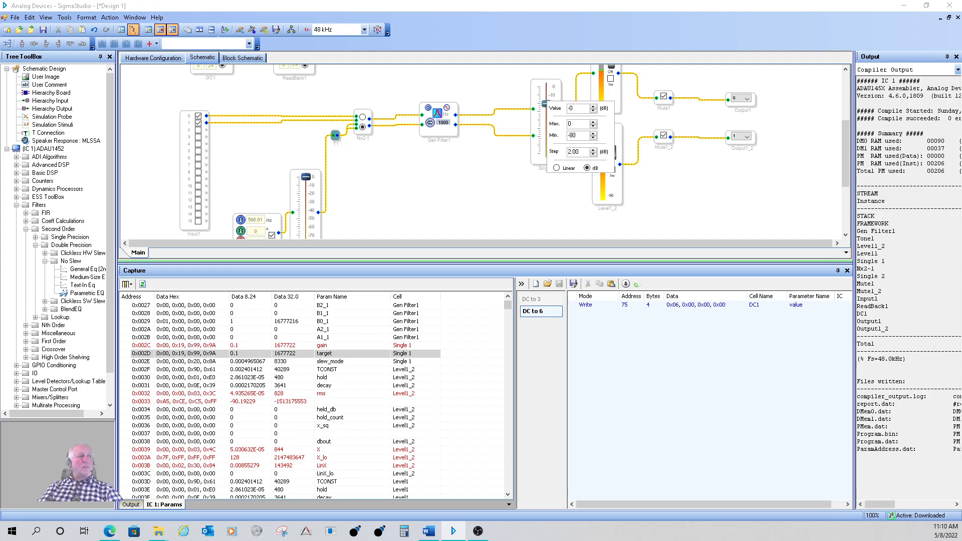
key("Return")
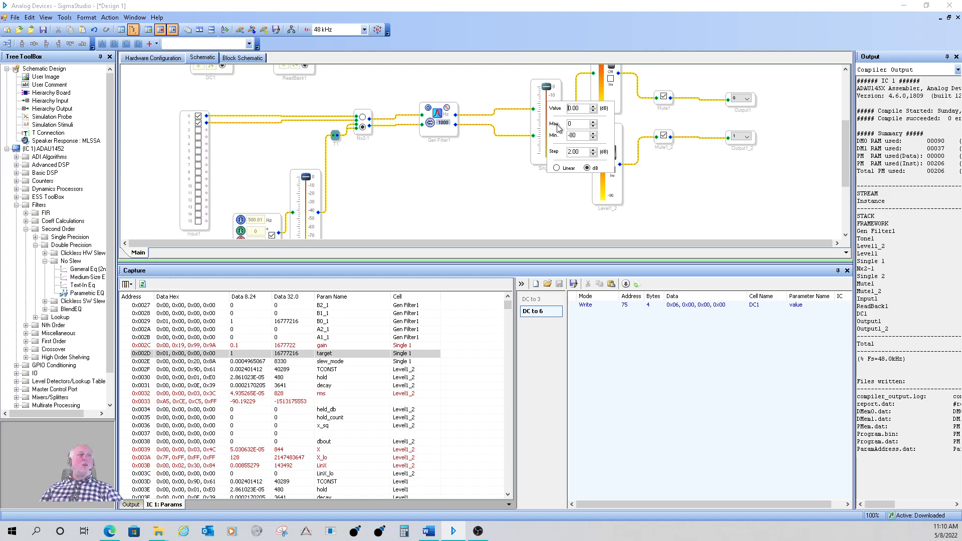
- Review the captured communication log for the latest block and safeload writes to Single 1
left_click(135, 505)
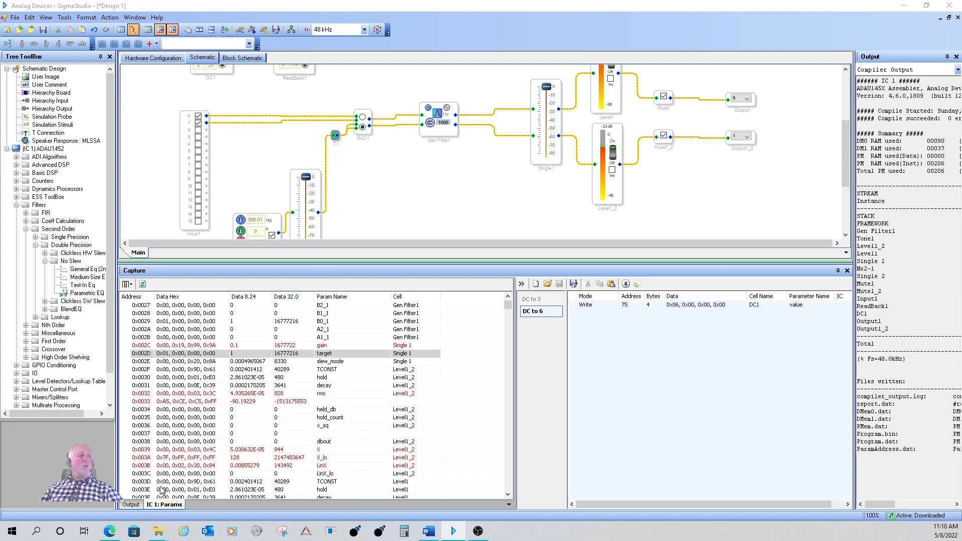
scroll(224, 453, "down", 4)
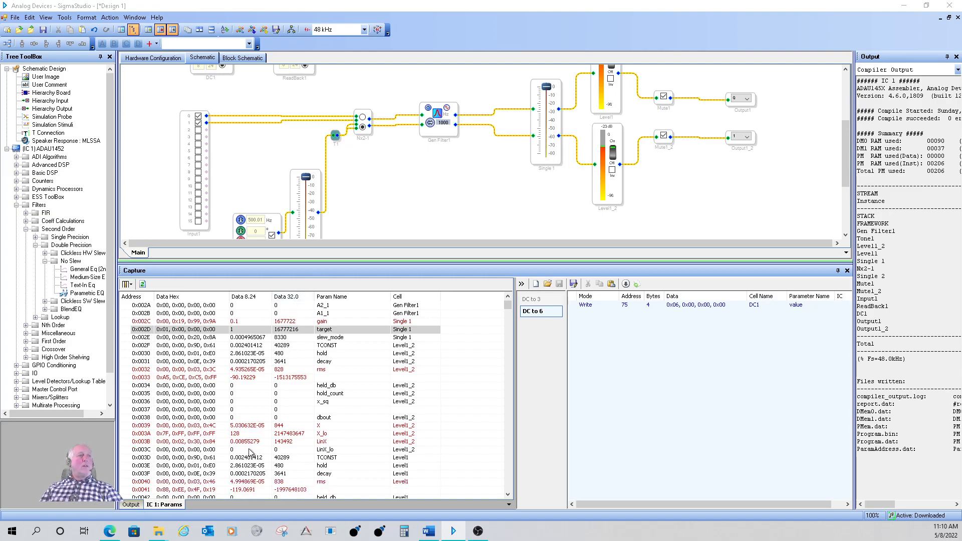
left_click(132, 505)
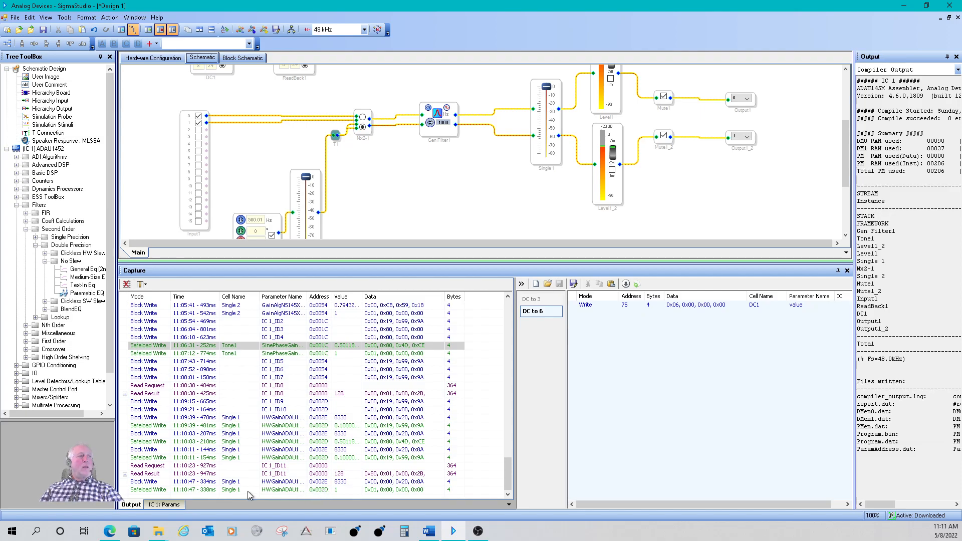
- Examine the IC 1 parameter list, including Single 1's target and the TCONST, hold and decay parameters of Level1_2
left_click(167, 504)
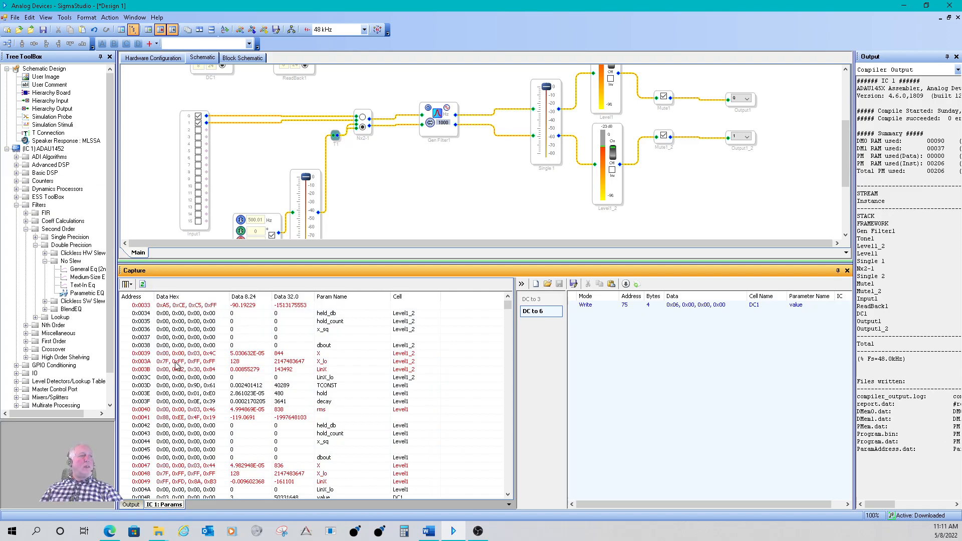
left_click(265, 362)
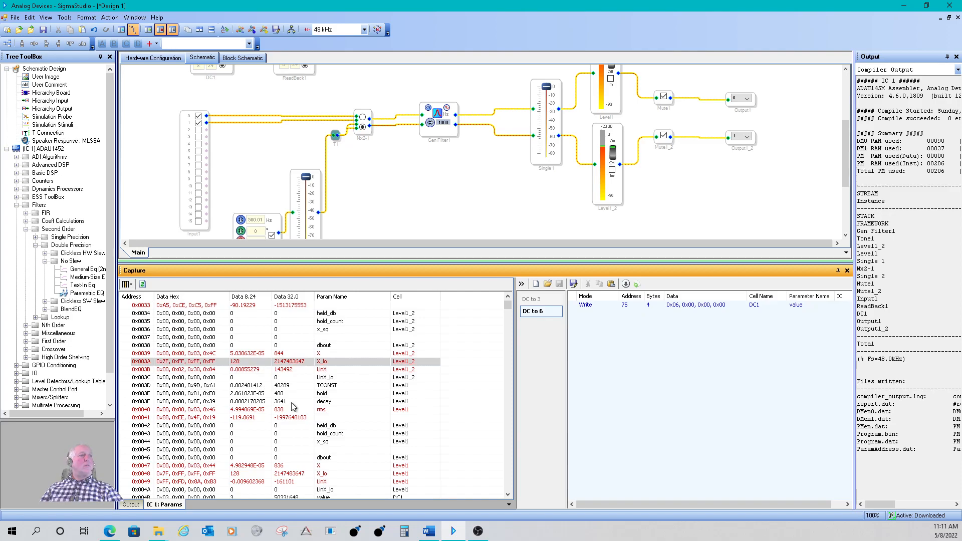
scroll(274, 394, "down", 2)
scroll(283, 401, "up", 7)
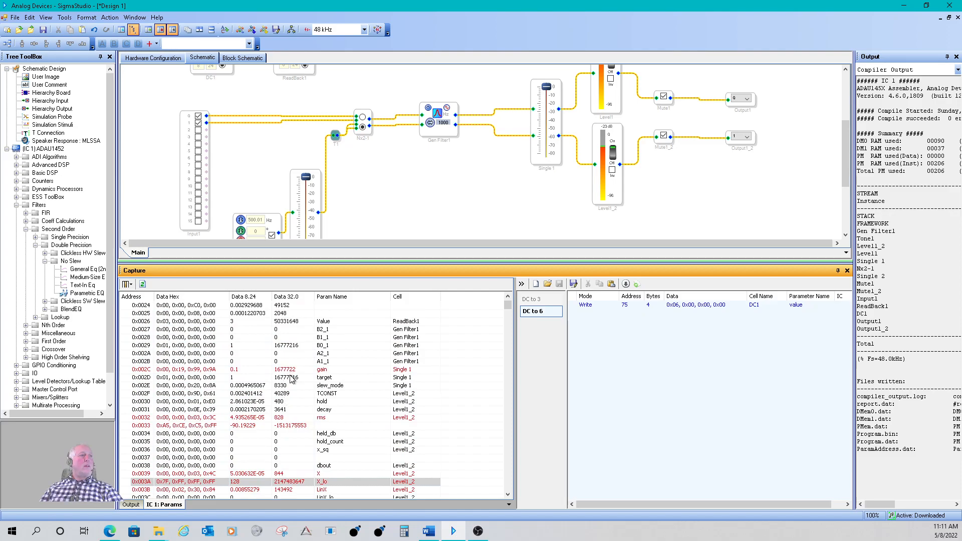
scroll(288, 381, "down", 1)
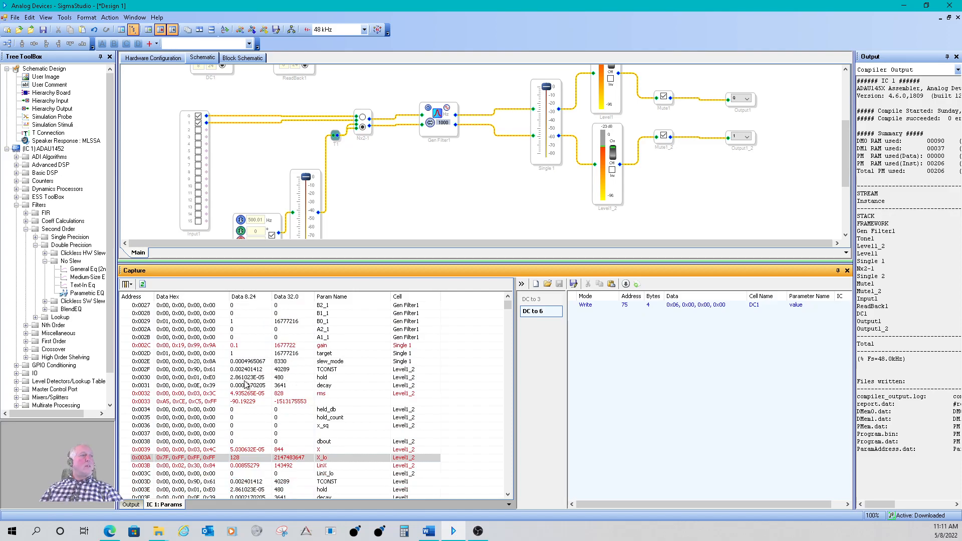
left_click(179, 354)
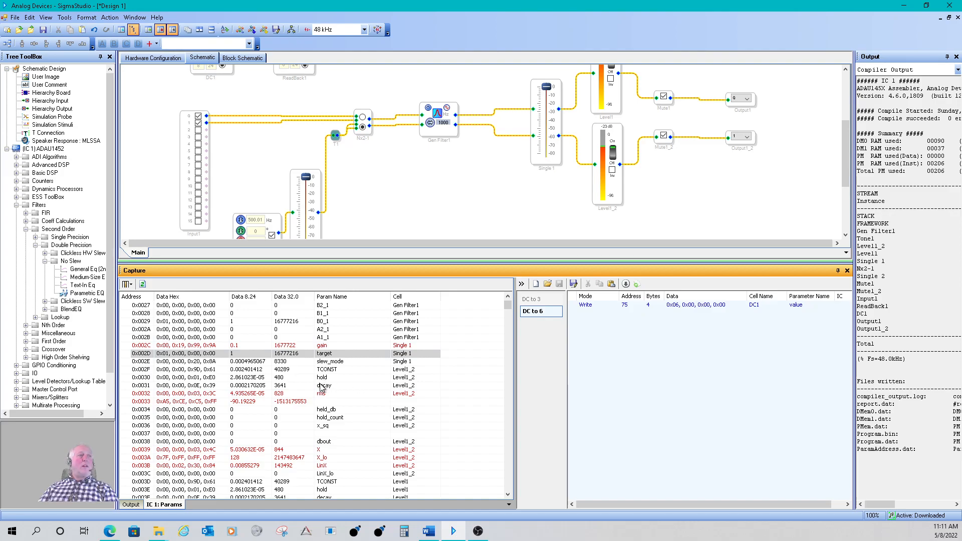
left_click(404, 371)
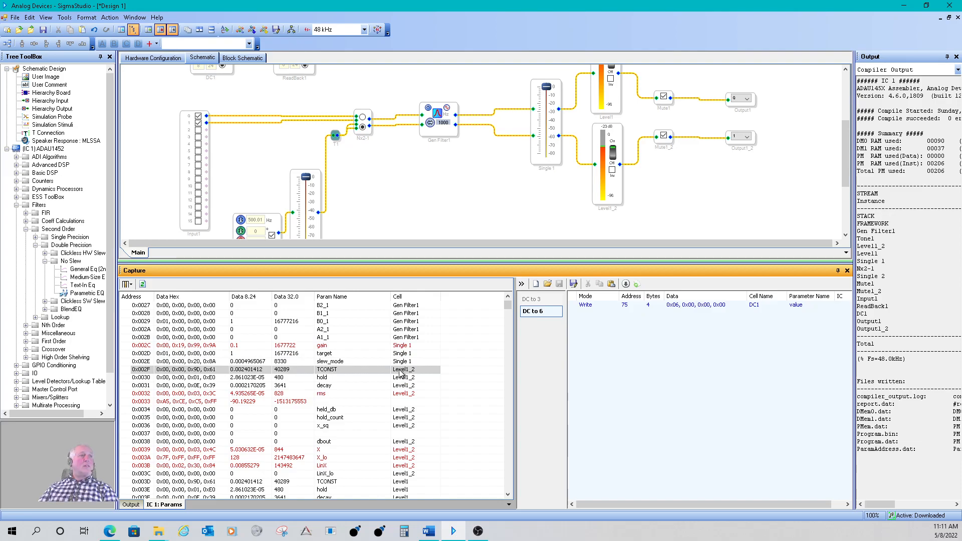
left_click(404, 378)
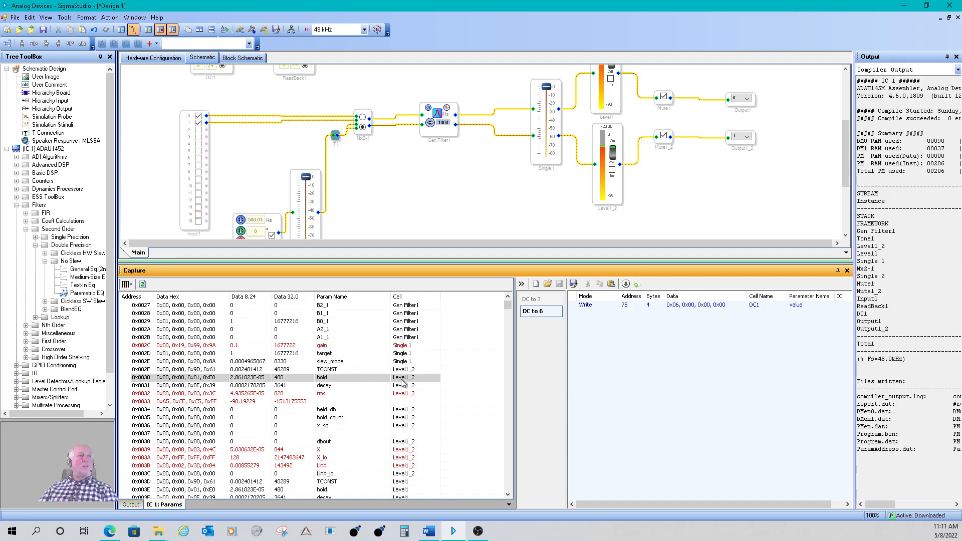
left_click(403, 387)
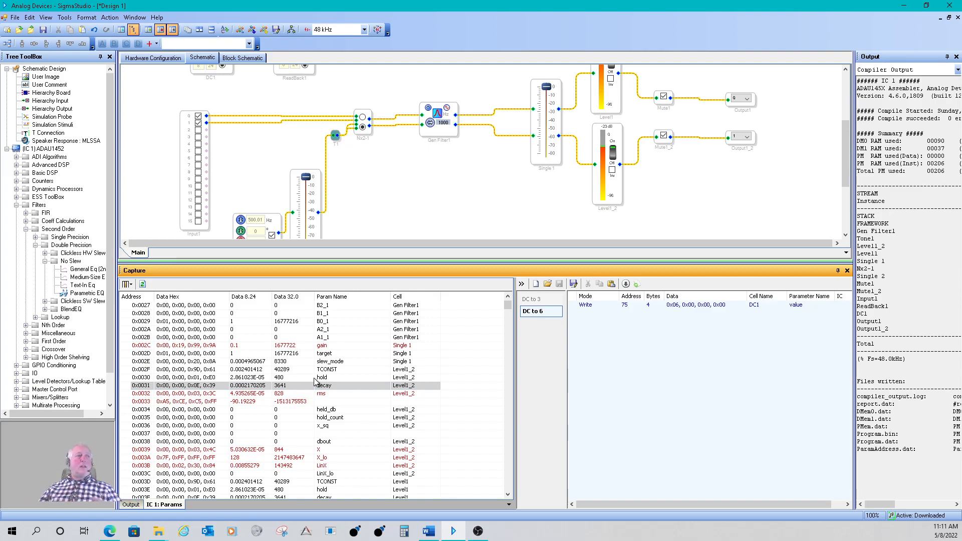
left_click(285, 380)
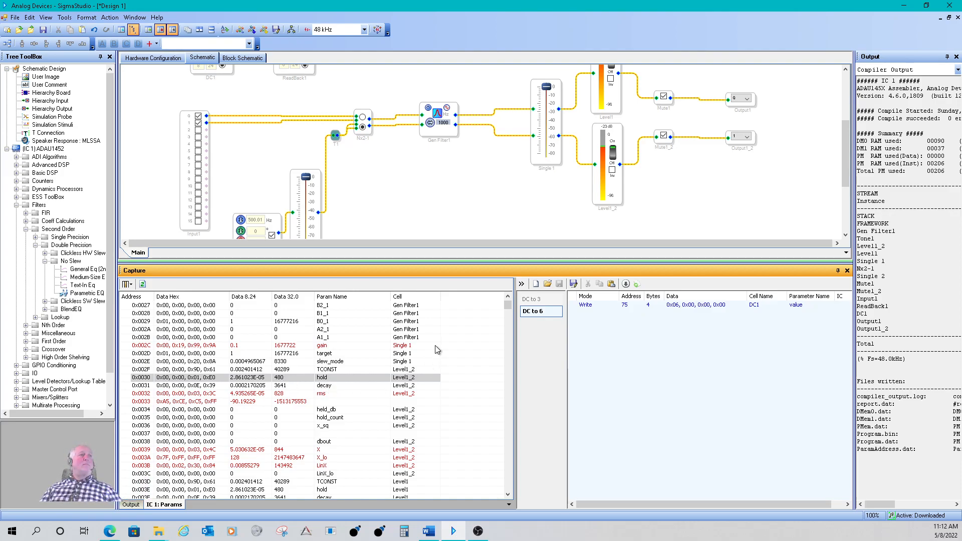
- Examine Gen Filter1's coefficients B2_1, B1_1, B0_1, A2_1 and A1_1 in the parameter list
scroll(434, 346, "up", 2)
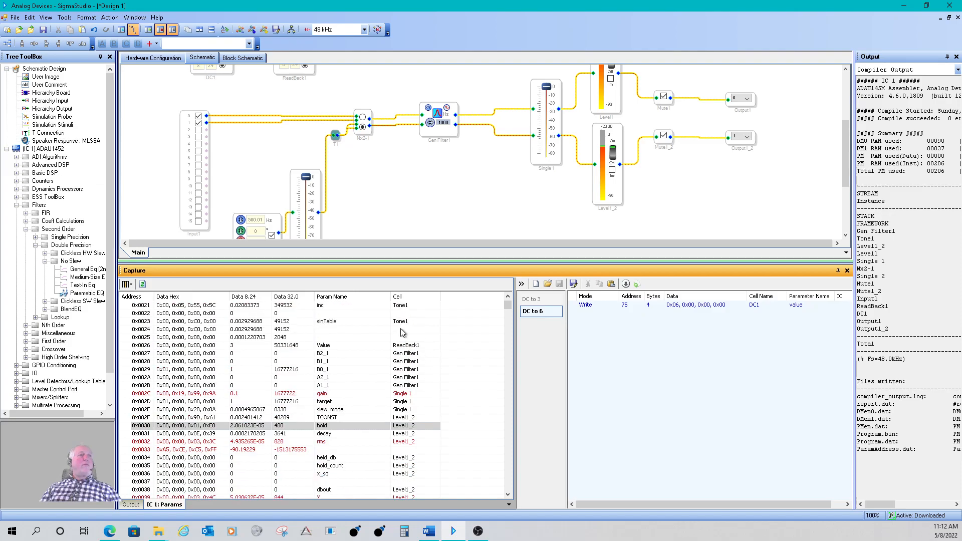
left_click(416, 355)
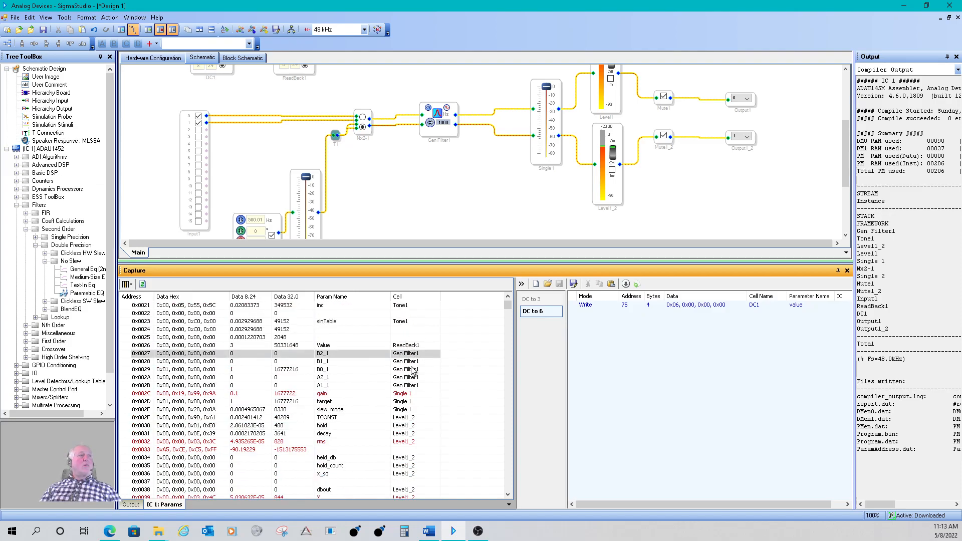
left_click(333, 362)
left_click(333, 369)
left_click(334, 377)
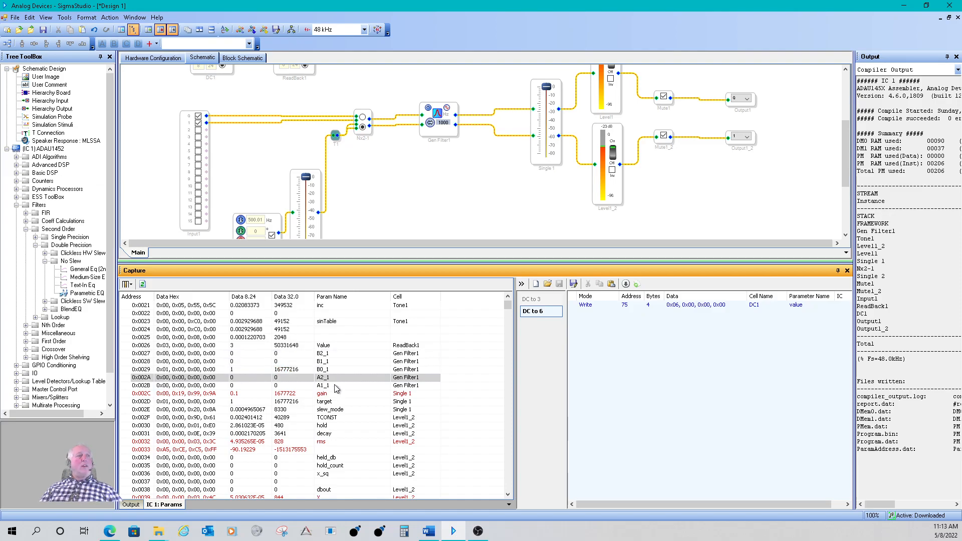
left_click(335, 384)
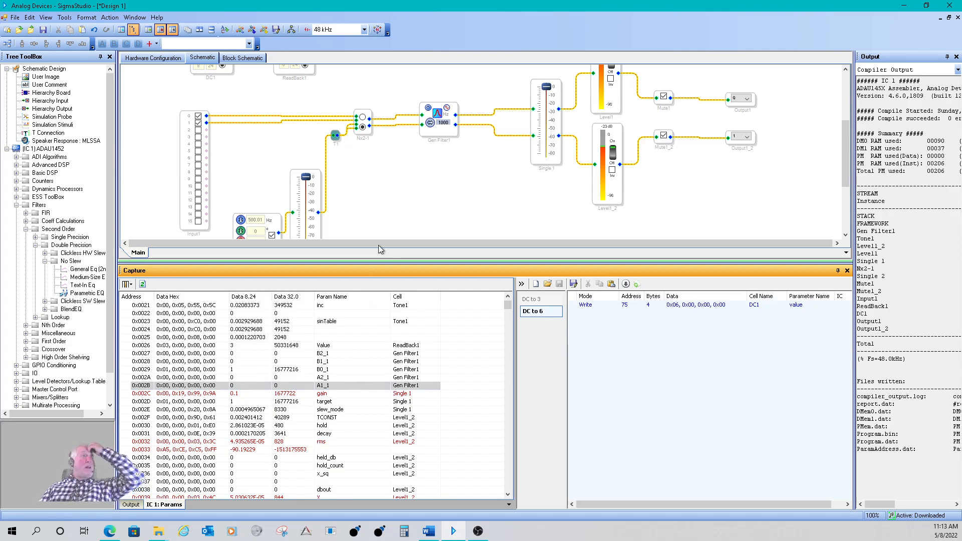
- Raise the parametric boost of Gen Filter1 to about 4 dB and close its filter settings
left_click(437, 114)
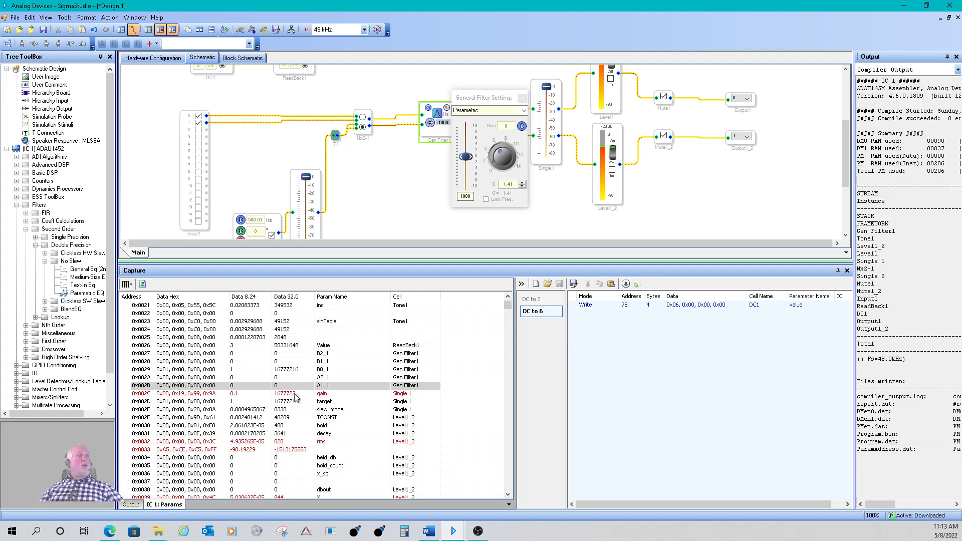
mouse_move(466, 157)
left_mouse_down()
mouse_move(465, 147)
mouse_move(464, 176)
mouse_move(466, 146)
left_mouse_up()
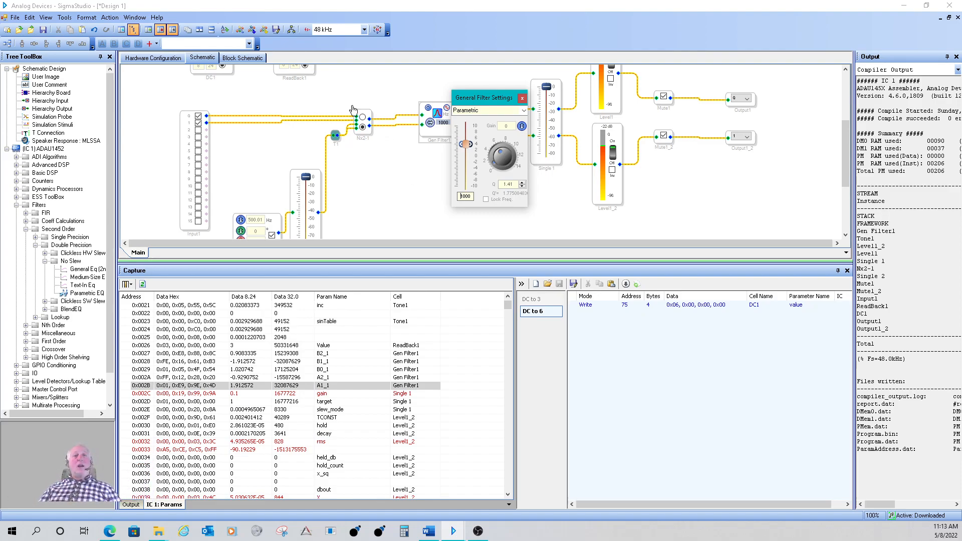
left_click(523, 98)
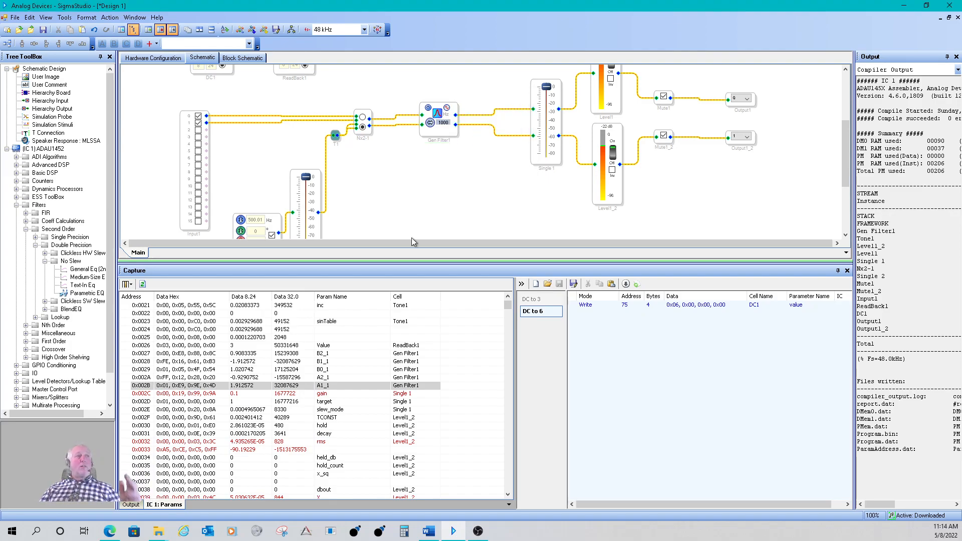
- Examine Tone1's mask parameter and the unnamed parameter at address 0x0020
scroll(333, 348, "up", 2)
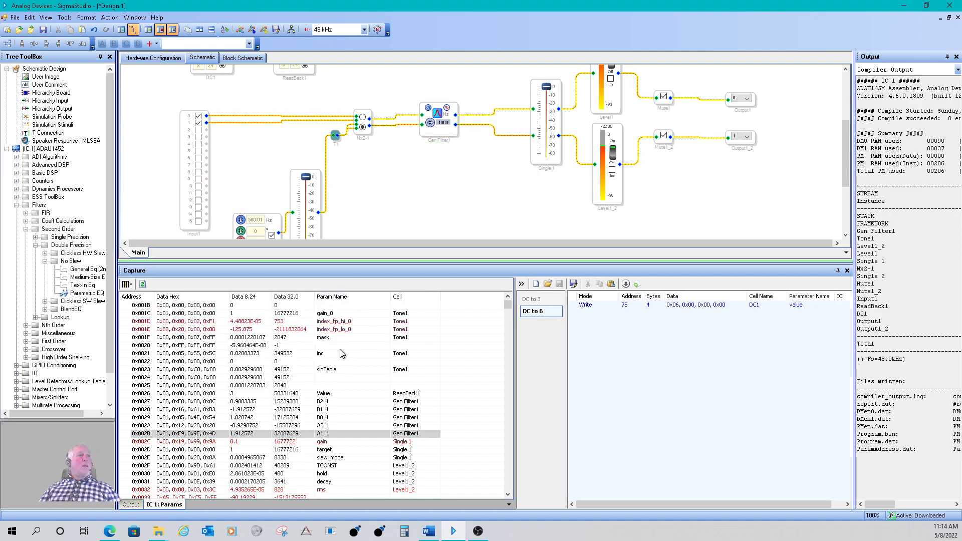
left_click(290, 340)
left_click(291, 348)
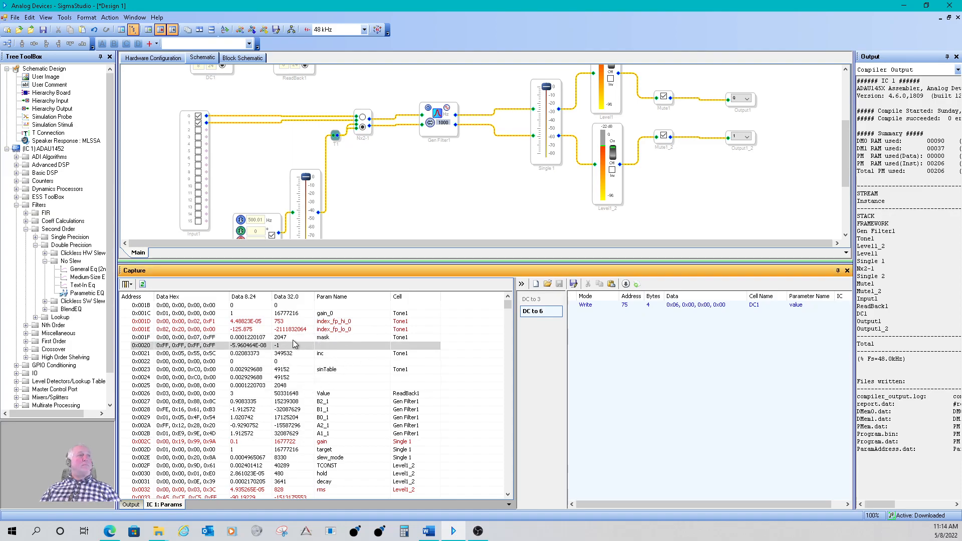
- Compare Tone1's mask parameter with its gain_0 parameter in the IC 1 parameter list
left_click(293, 336)
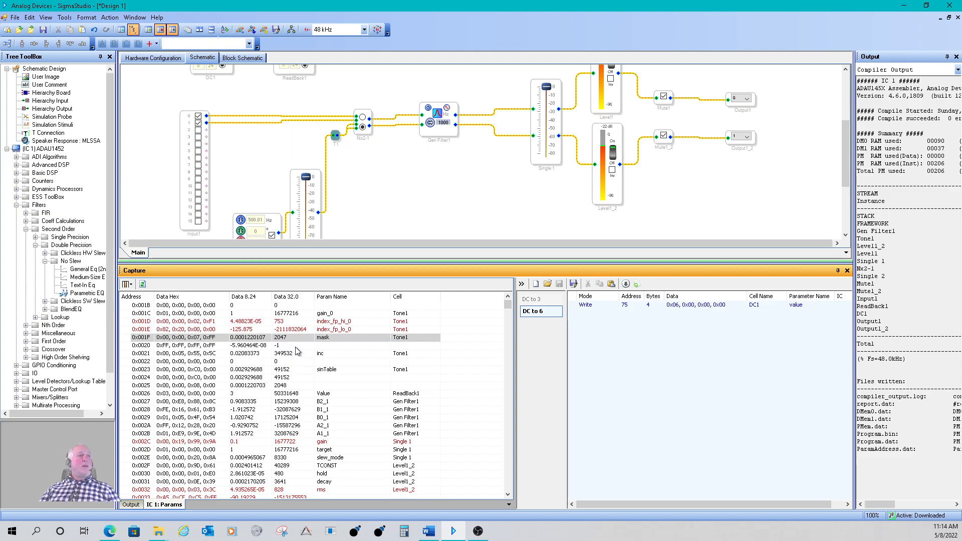
left_click(303, 314)
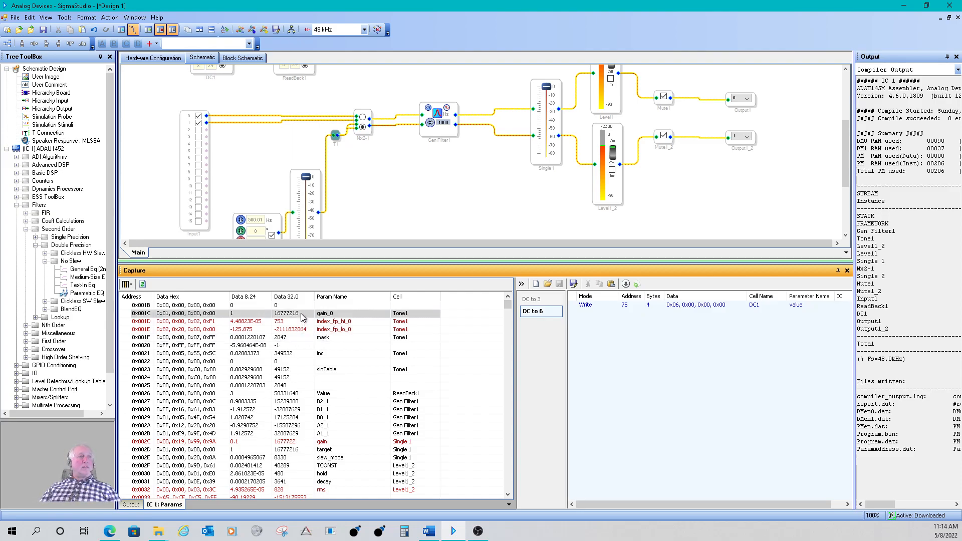
left_click(293, 338)
- Bring the mute parameters of Mute1 and Mute1_2 into view and uncheck the Tone1, Mute1_2 and Mute1 blocks
scroll(311, 358, "down", 2)
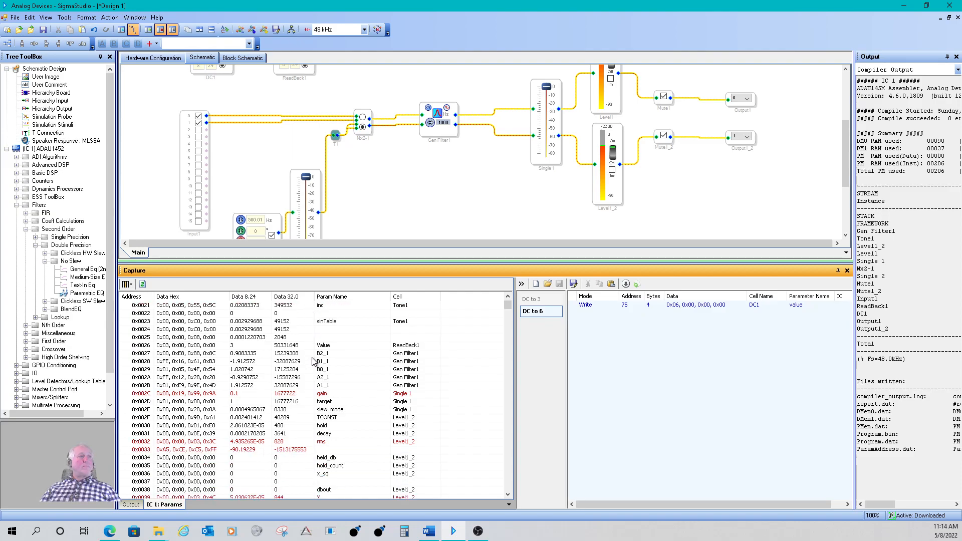
scroll(313, 361, "down", 2)
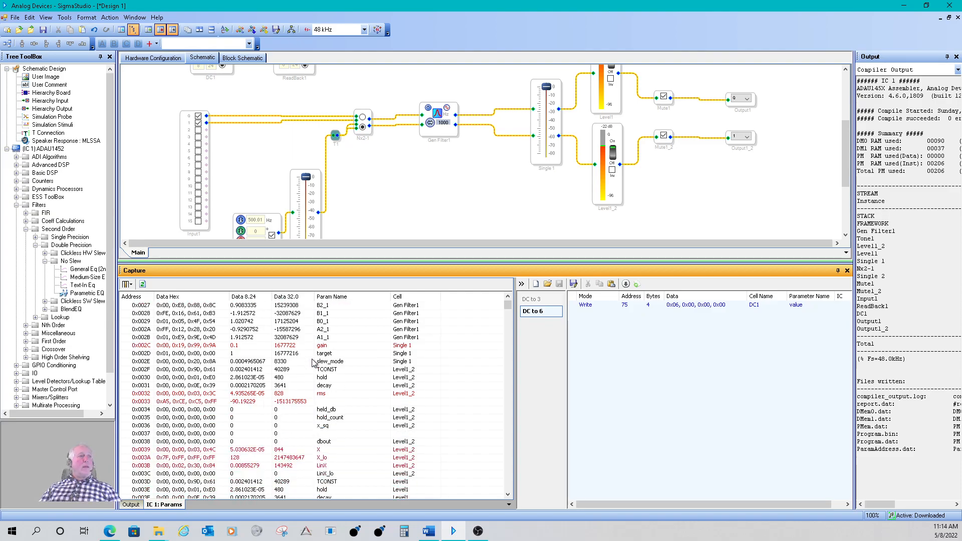
scroll(313, 362, "down", 9)
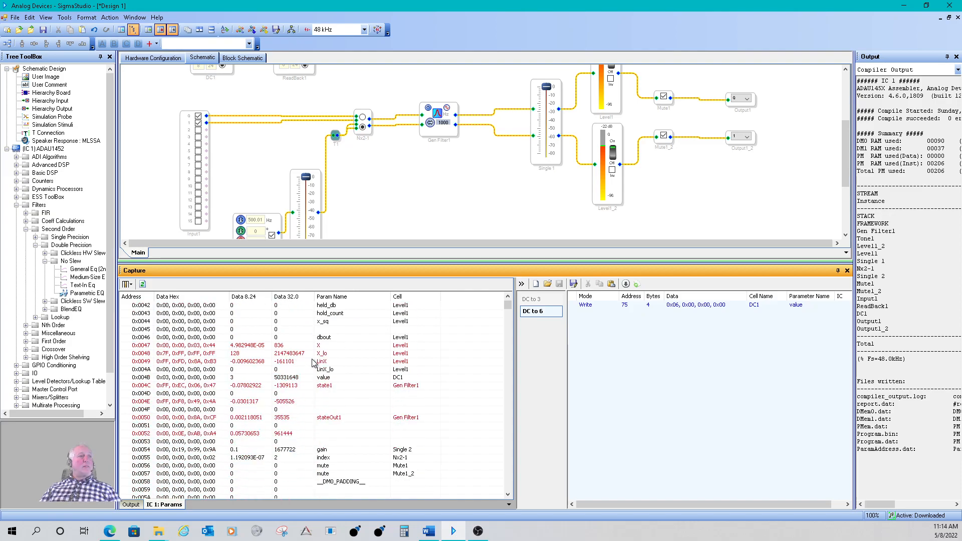
scroll(314, 363, "down", 1)
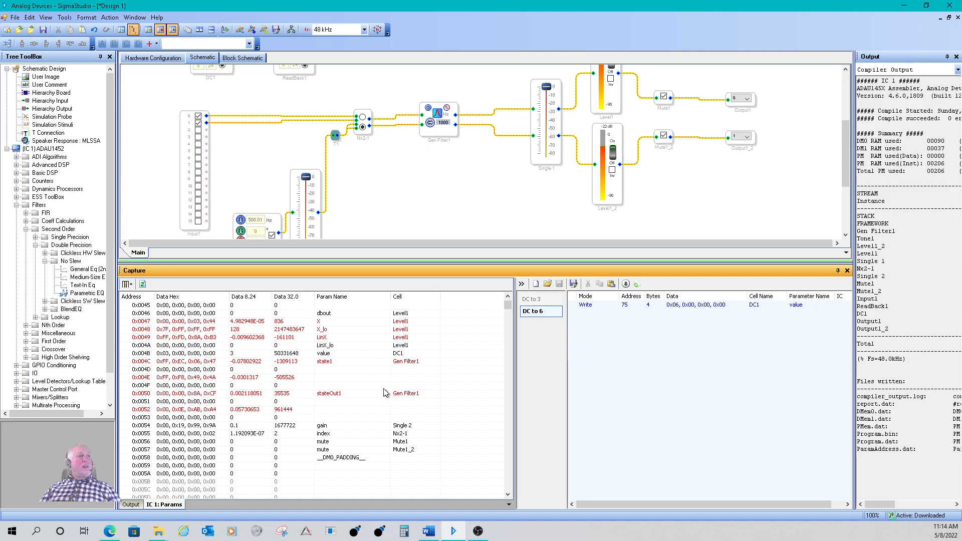
scroll(386, 393, "down", 1)
scroll(386, 393, "down", 1)
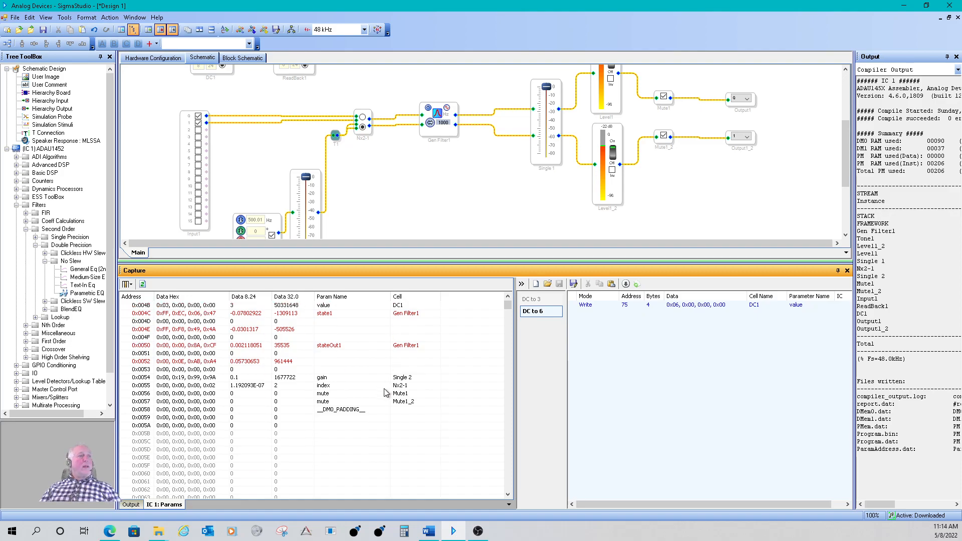
left_click(348, 393)
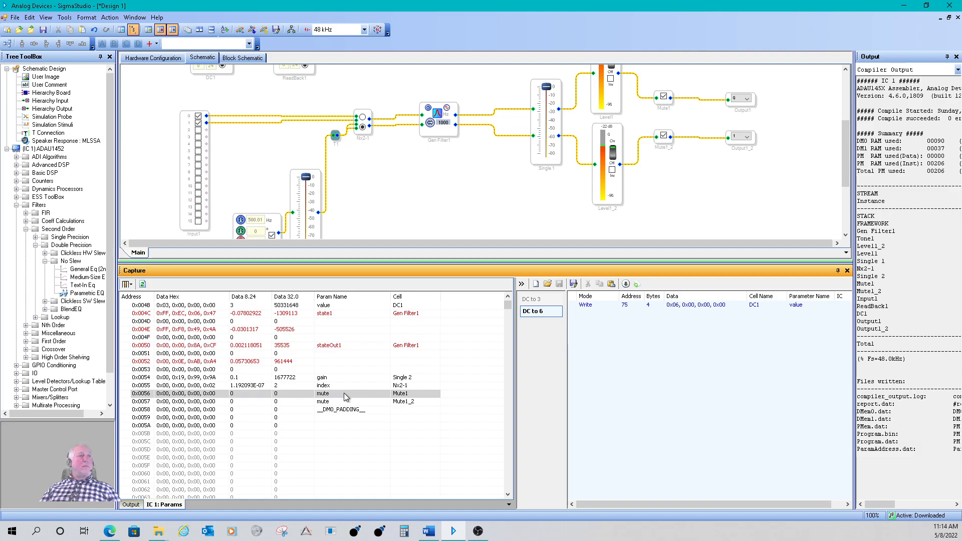
left_click(272, 234)
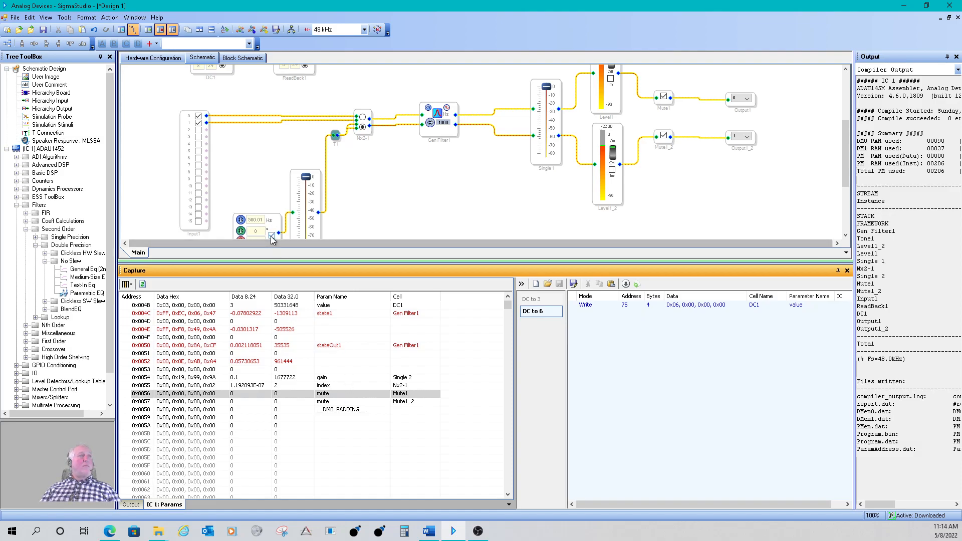
left_click(665, 136)
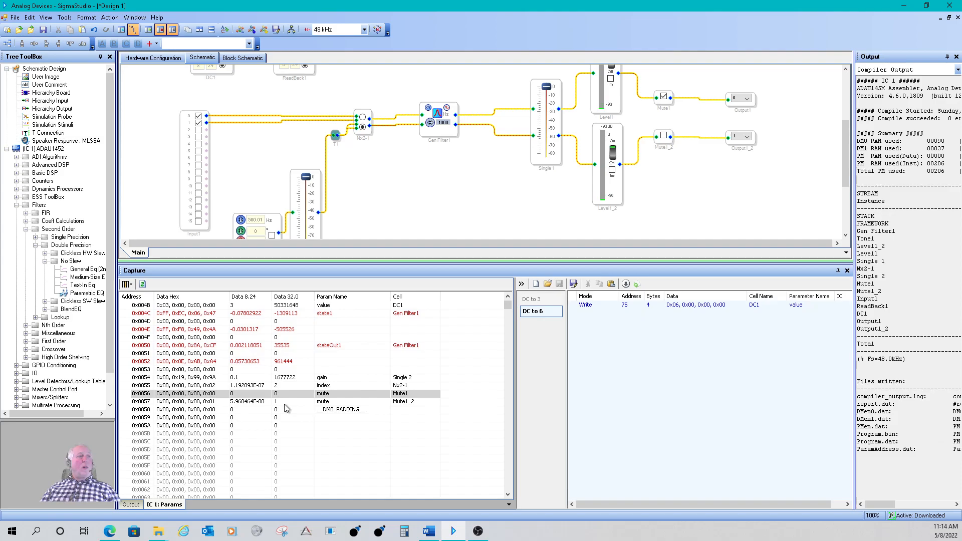
left_click(664, 97)
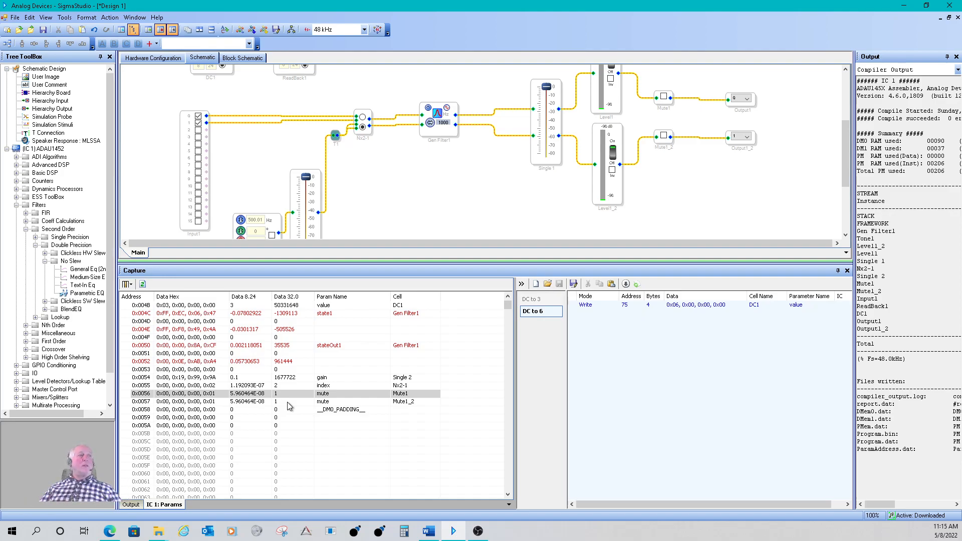
- Toggle the Nx2-1 stereo switch repeatedly between its two inputs while checking its index parameter, ending on the second input
left_click(335, 386)
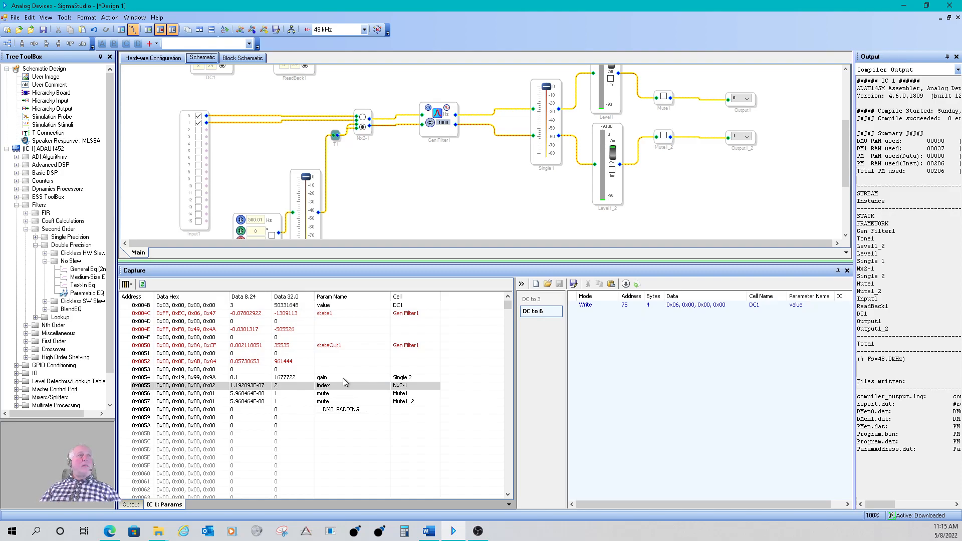
left_click(363, 117)
left_click(362, 127)
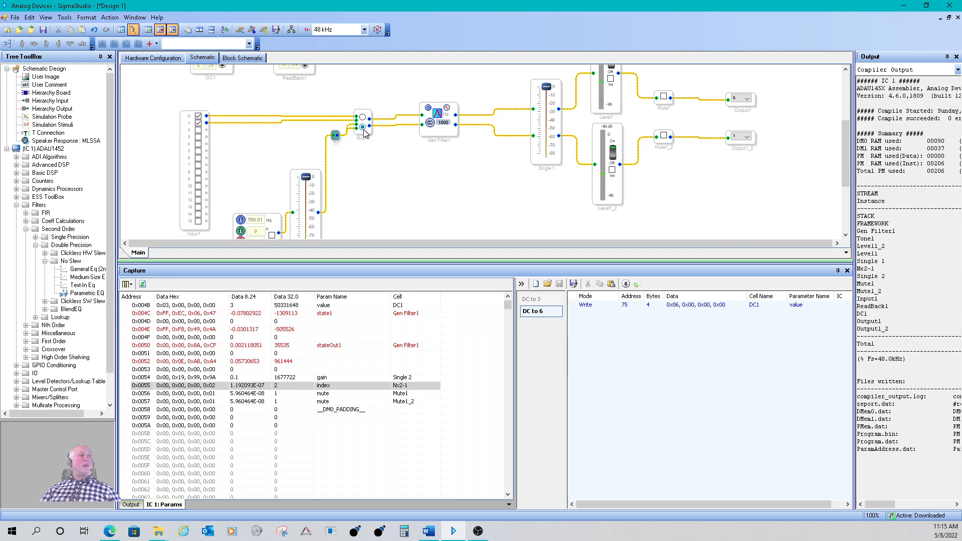
left_click(363, 117)
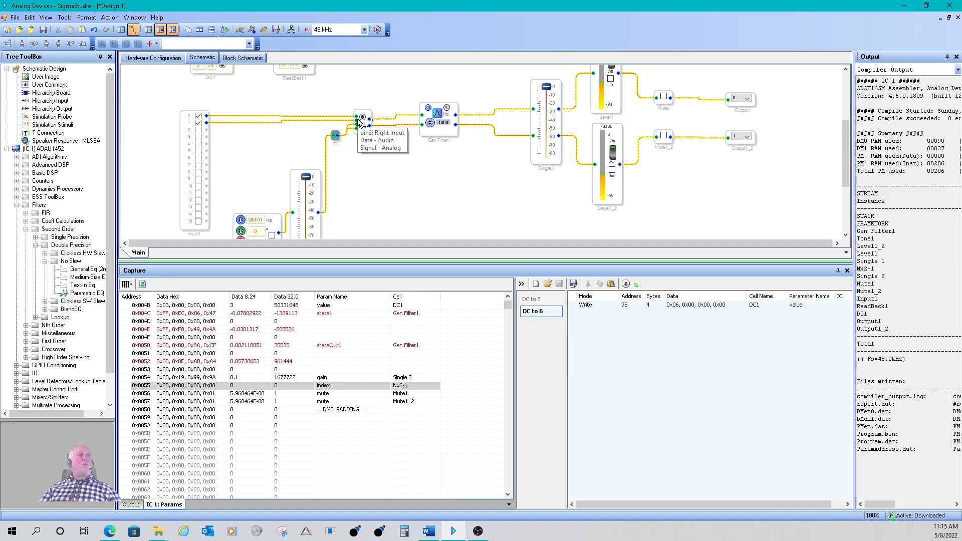
left_click(362, 126)
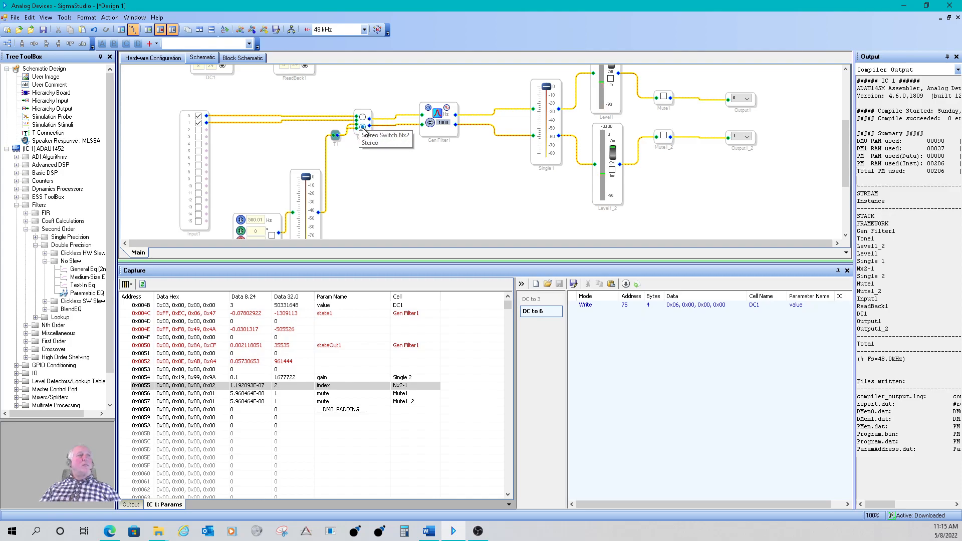
left_click(362, 117)
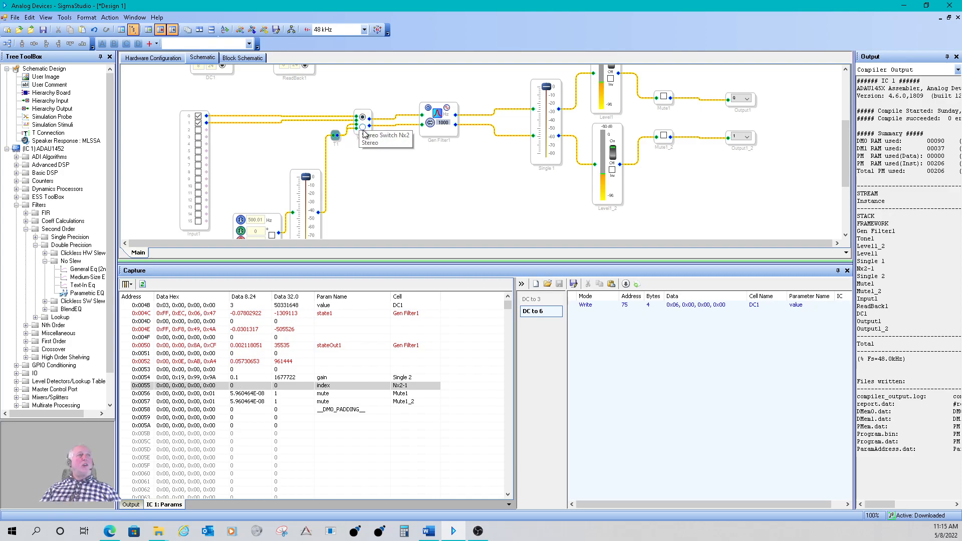
left_click(362, 127)
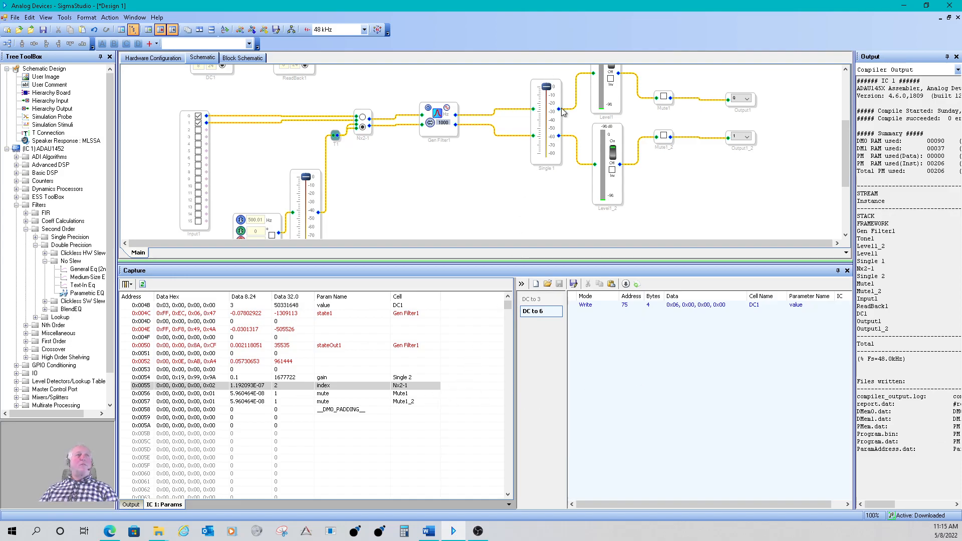
scroll(423, 192, "up", 3)
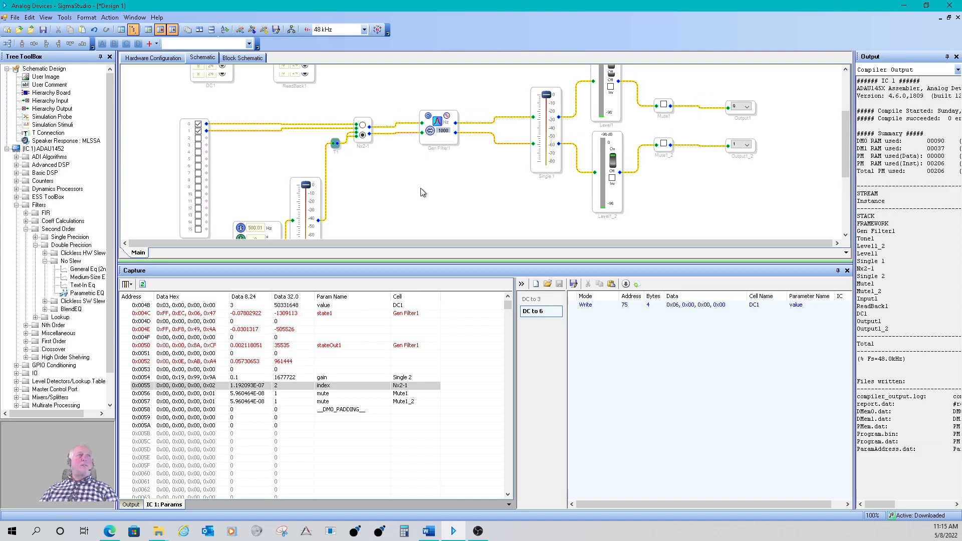